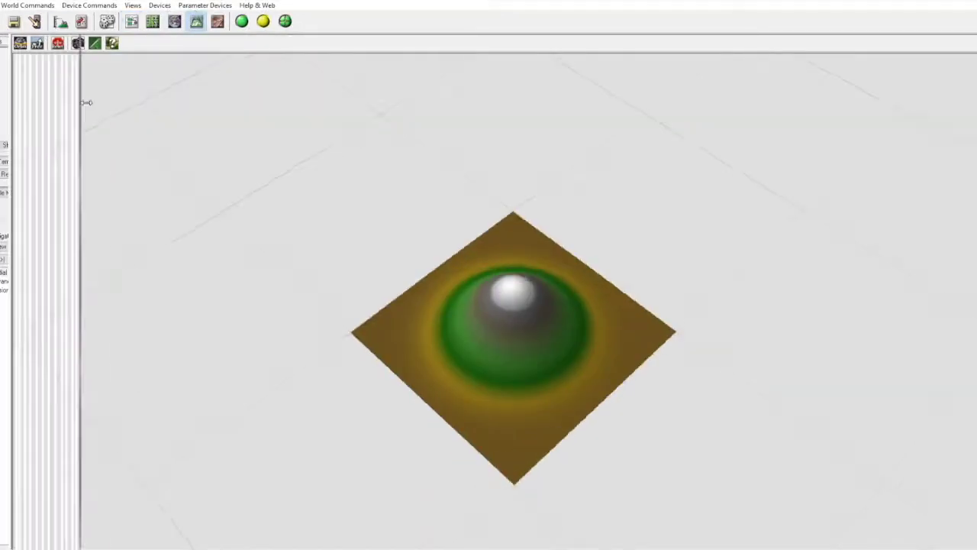
- Preview the Advanced Perlin output in the Radial Grad → Advanced Perlin → Erosion network
left_click(532, 232)
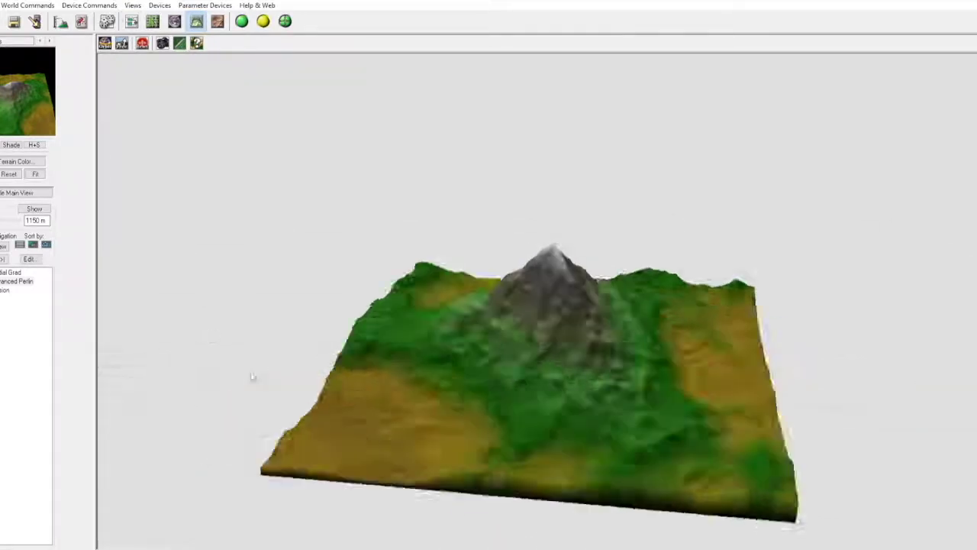
left_click(21, 280)
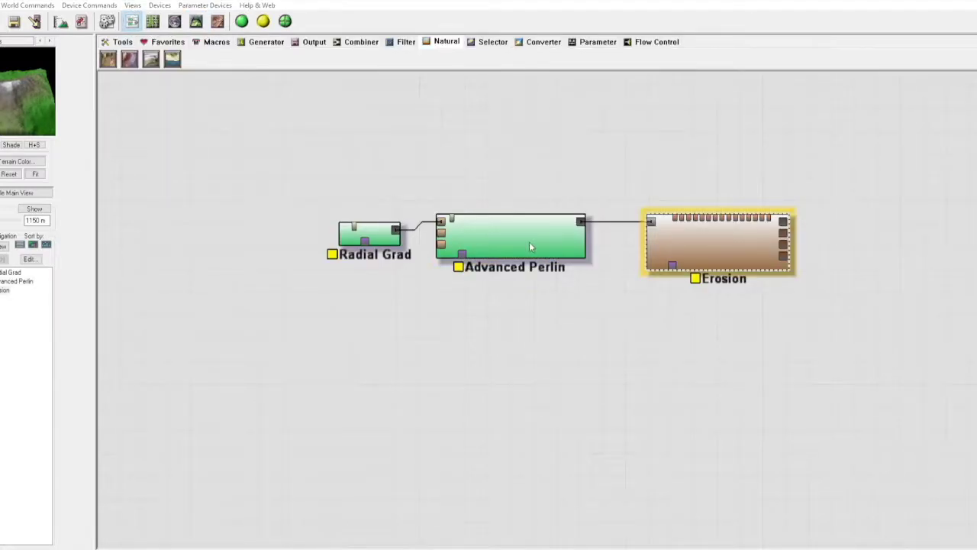
left_click(197, 21)
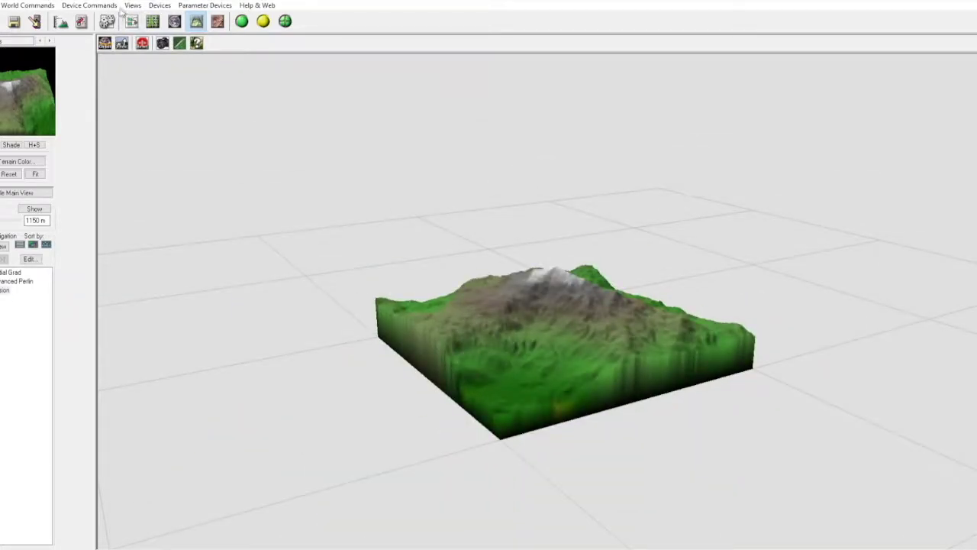
left_click(131, 21)
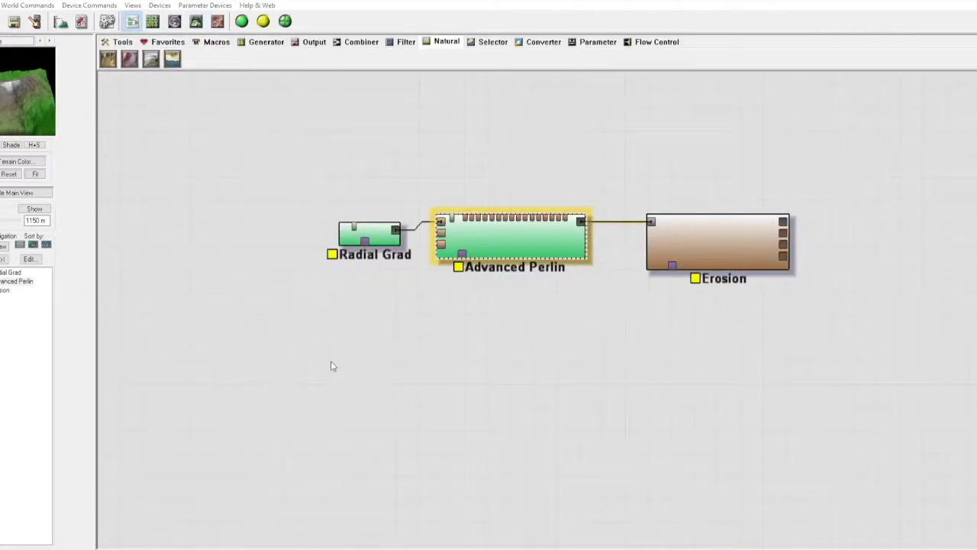
left_click(383, 224)
left_click(473, 238)
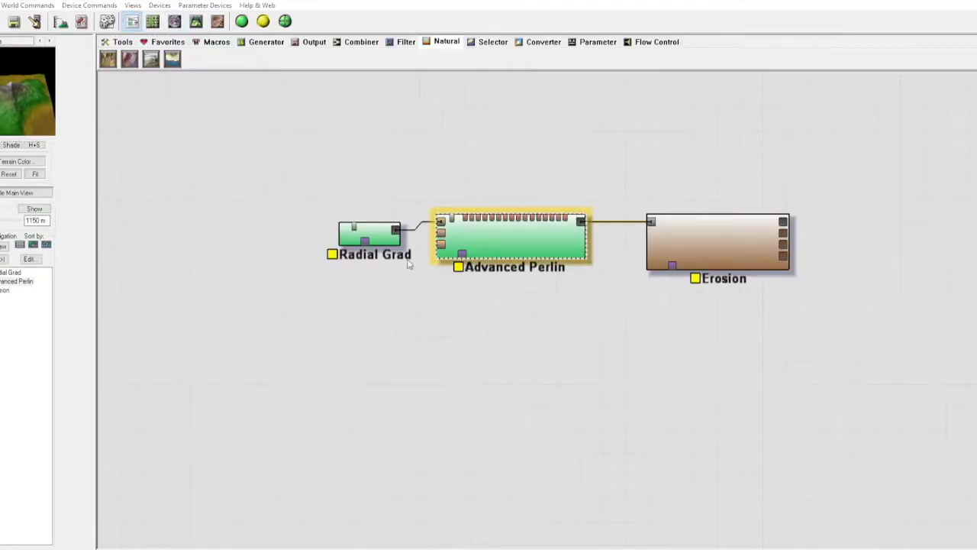
left_click(375, 230)
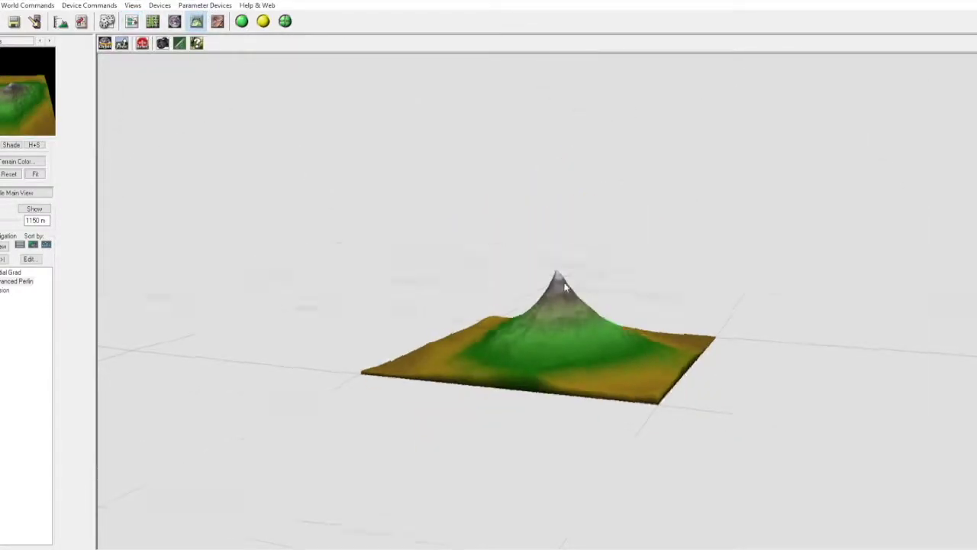
- Replace Radial Grad with a Layout Generator placed before Advanced Perlin and open its editor
key("Delete")
left_click(267, 42)
left_click(301, 59)
left_click(321, 229)
double_click(320, 229)
- Draw a three-point ridge polyline in the layout, discarding a trial circle
left_click_drag(468, 305, 691, 311)
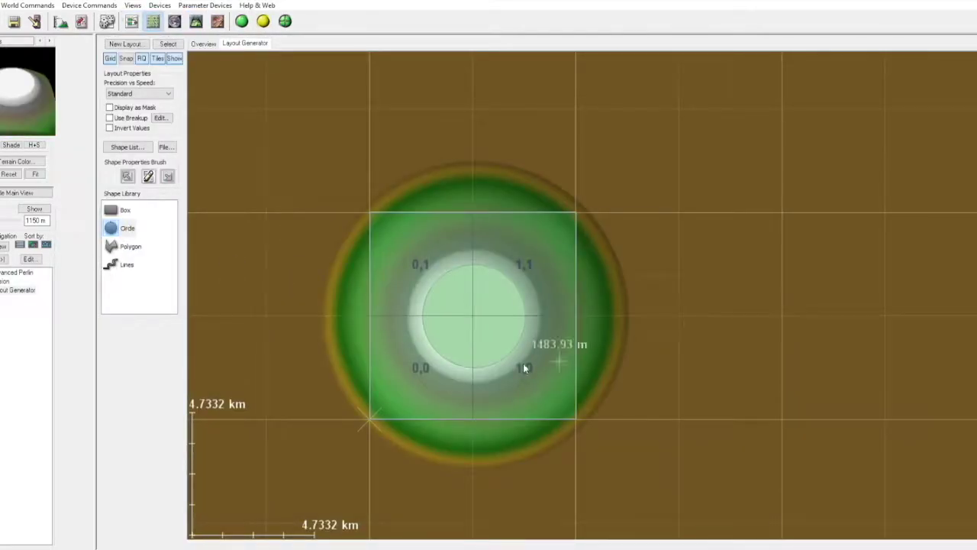
scroll(443, 321, "up", 2)
key("Delete")
left_click(127, 264)
left_click(351, 377)
left_click(375, 343)
left_click(424, 307)
left_click(468, 284)
right_click(710, 319)
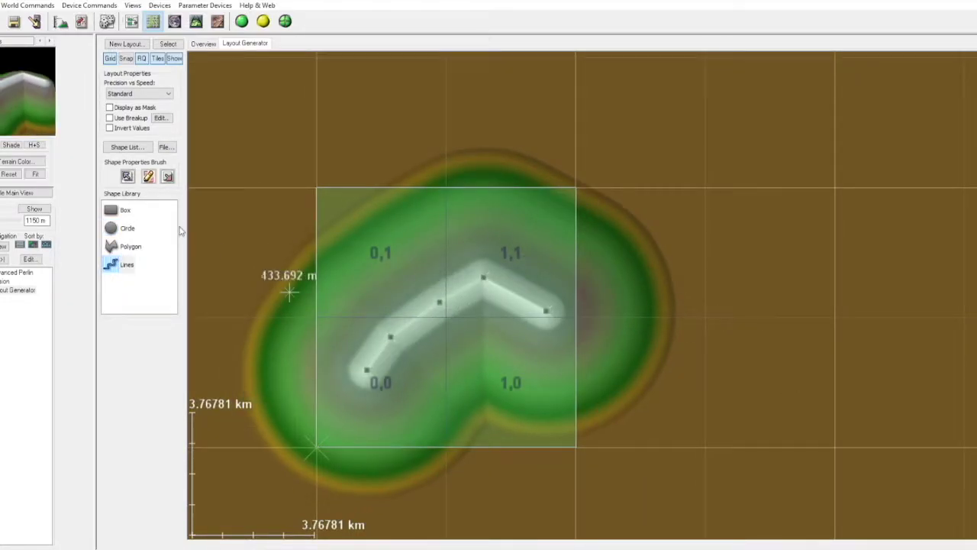
- Add a circle around the ridge line's lower-left end and enable Use Breakup
left_click(127, 227)
mouse_move(392, 346)
left_mouse_down()
mouse_move(531, 346)
mouse_move(392, 349)
left_mouse_up()
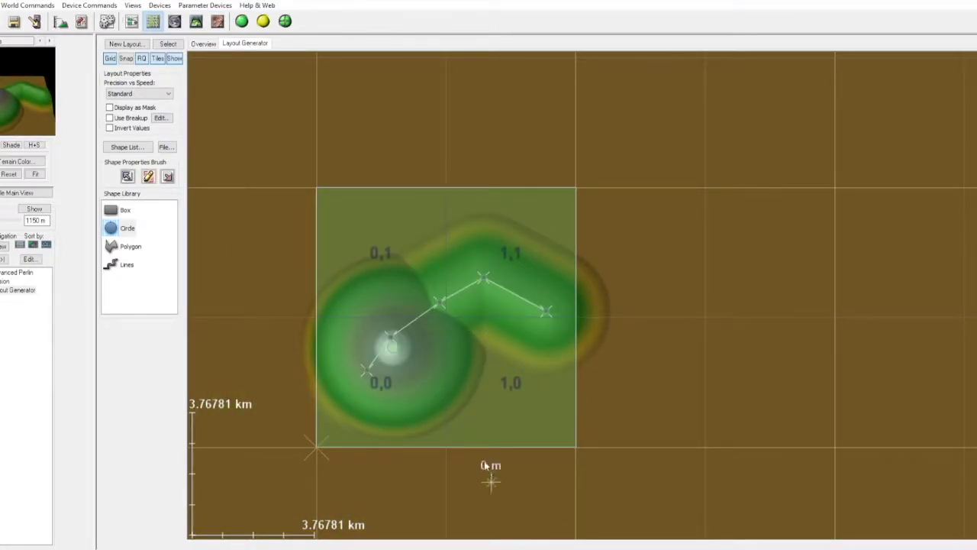
scroll(380, 357, "up", 5)
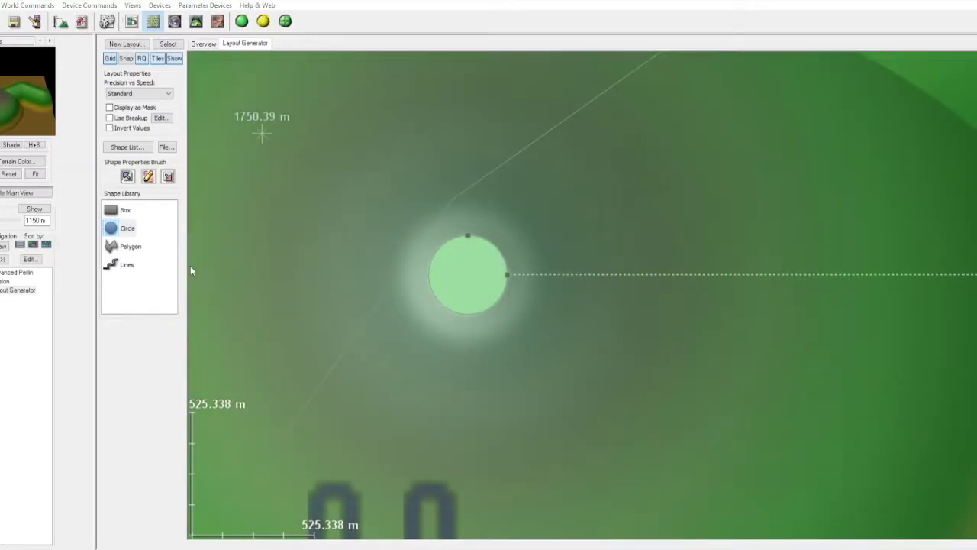
scroll(624, 286, "down", 3)
scroll(654, 283, "down", 2)
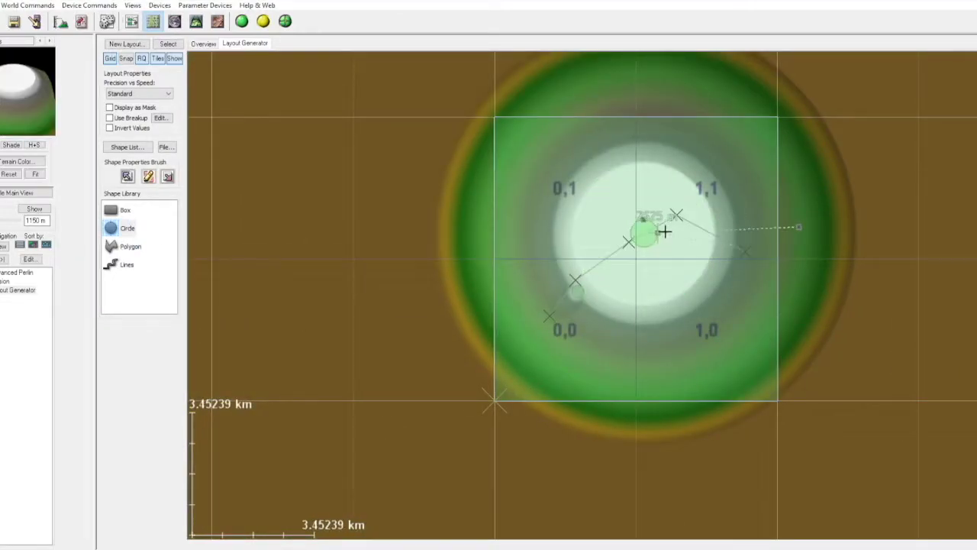
left_click(110, 118)
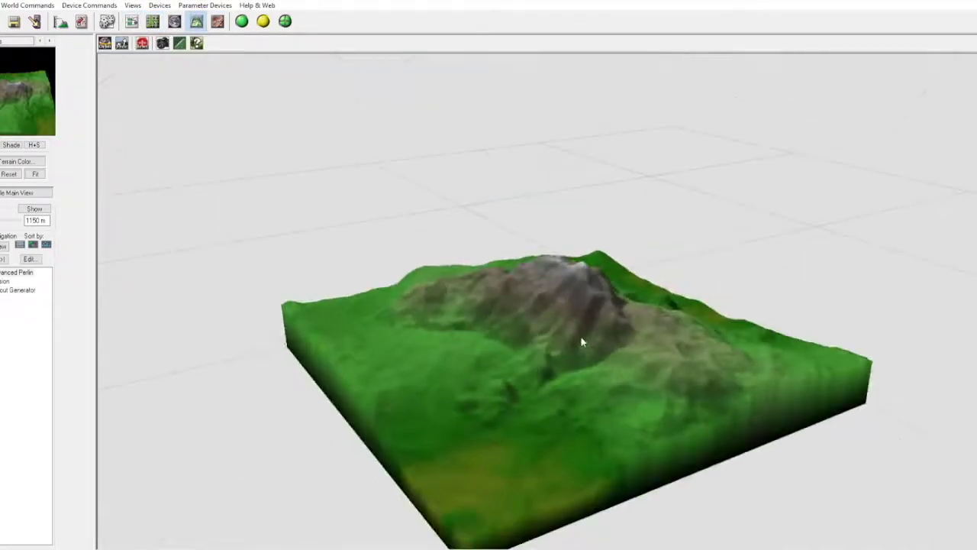
- Enlarge the circle's radius and set Precision vs Speed to Smooth
left_click_drag(581, 338, 592, 361)
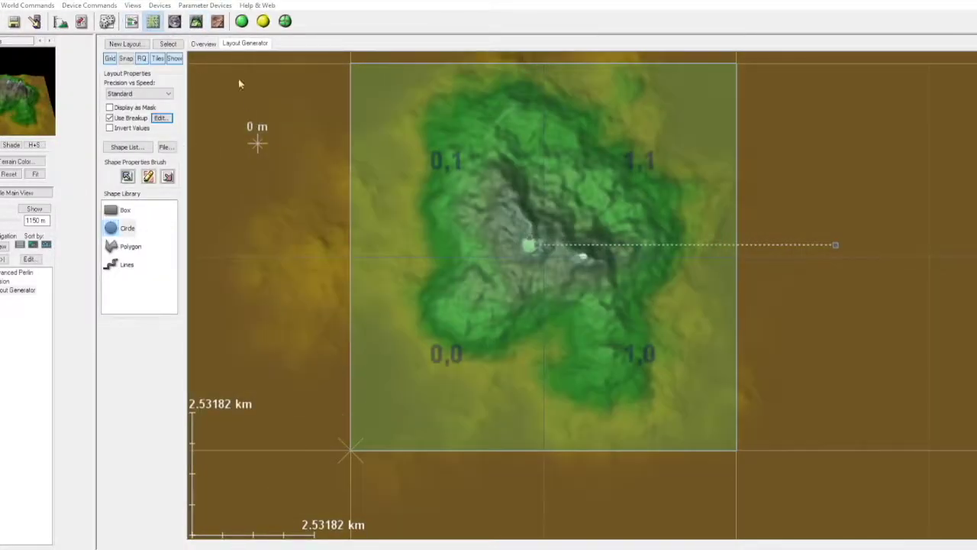
left_click_drag(529, 244, 542, 257)
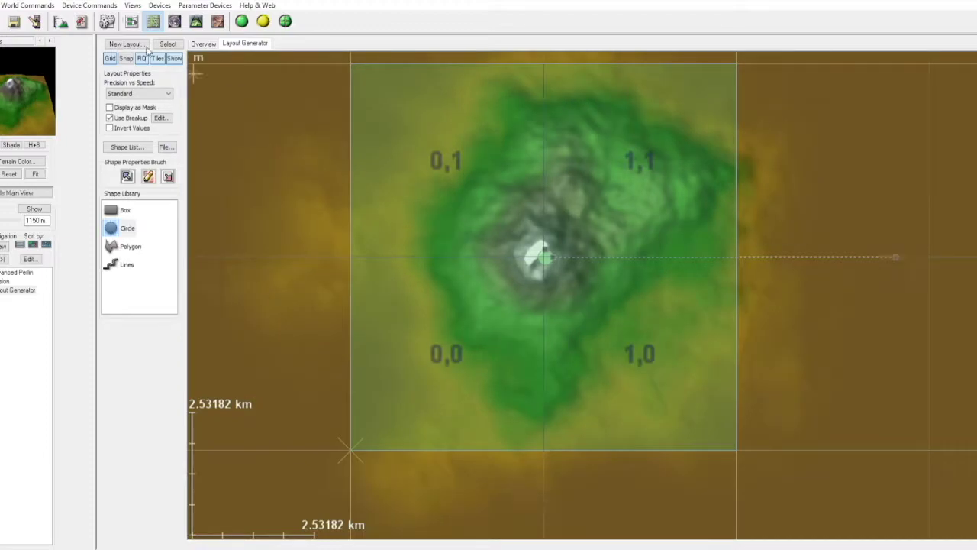
left_click(164, 263)
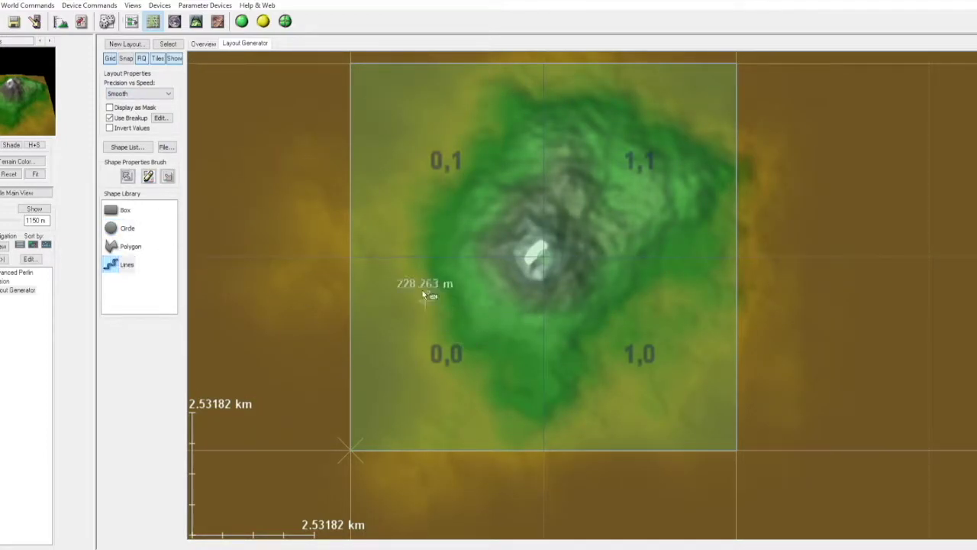
- Check the terrain in 3D, then start a new empty layout
left_click(27, 193)
left_click(153, 21)
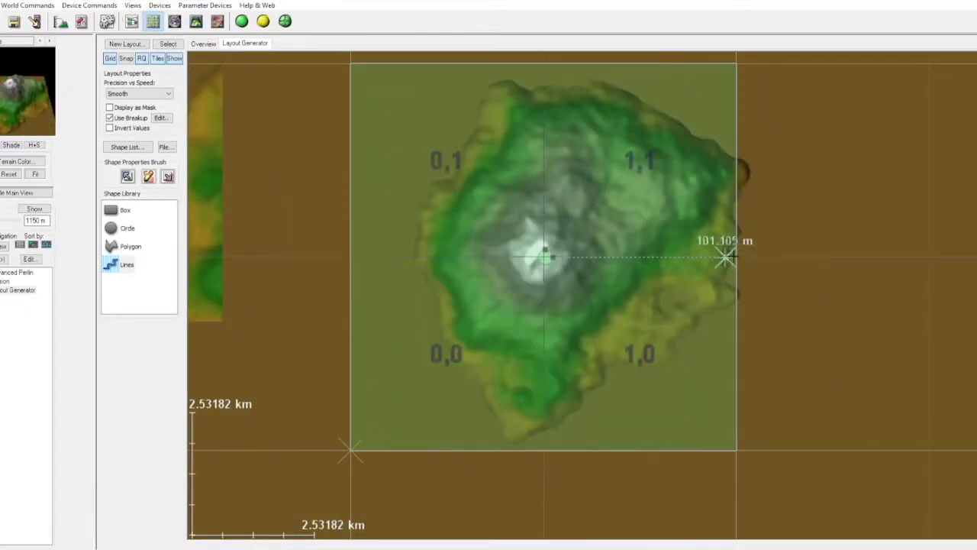
left_click(109, 118)
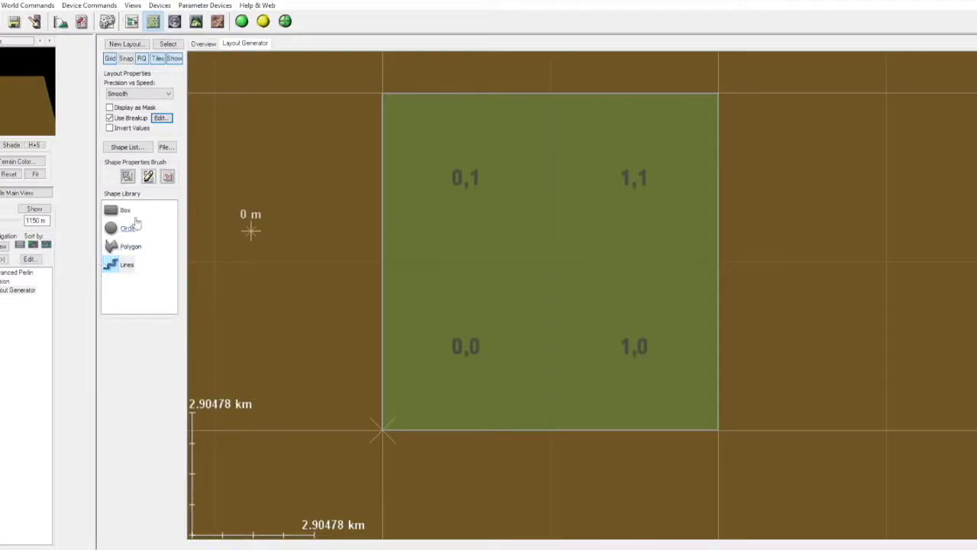
- Draw a large circle at the centre of the new layout with Use Breakup enabled
left_click(111, 227)
mouse_move(548, 261)
left_mouse_down()
mouse_move(632, 261)
mouse_move(548, 262)
left_mouse_up()
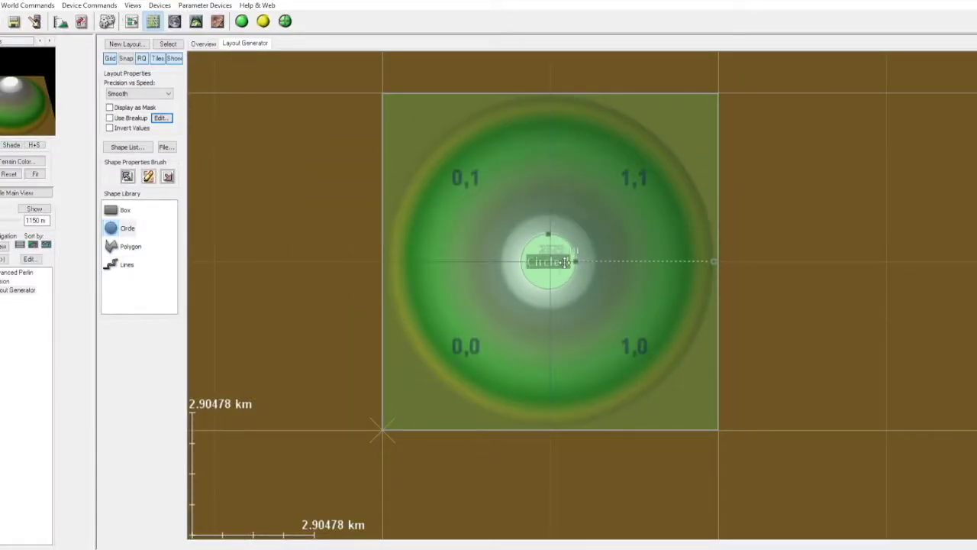
scroll(676, 295, "up", 5)
scroll(610, 275, "up", 2)
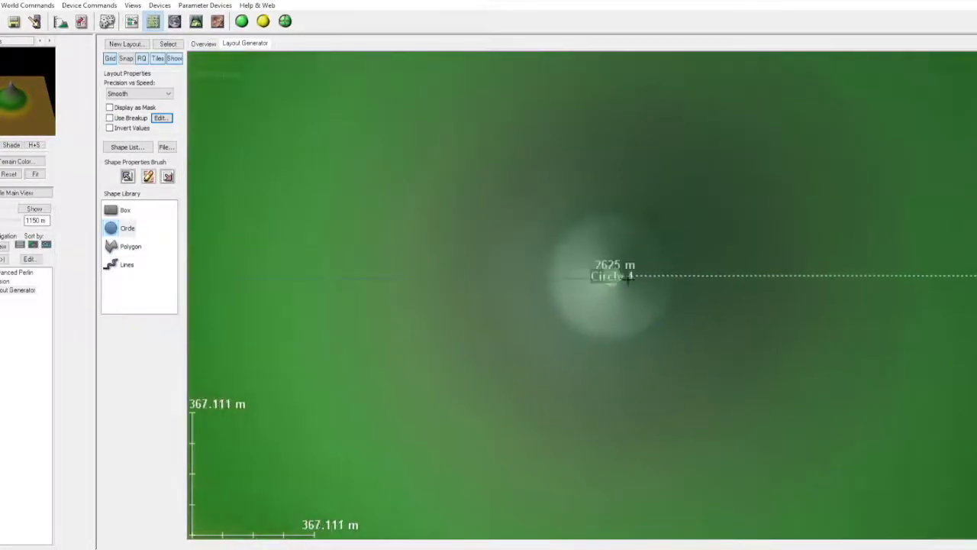
scroll(616, 277, "up", 1)
scroll(638, 273, "down", 7)
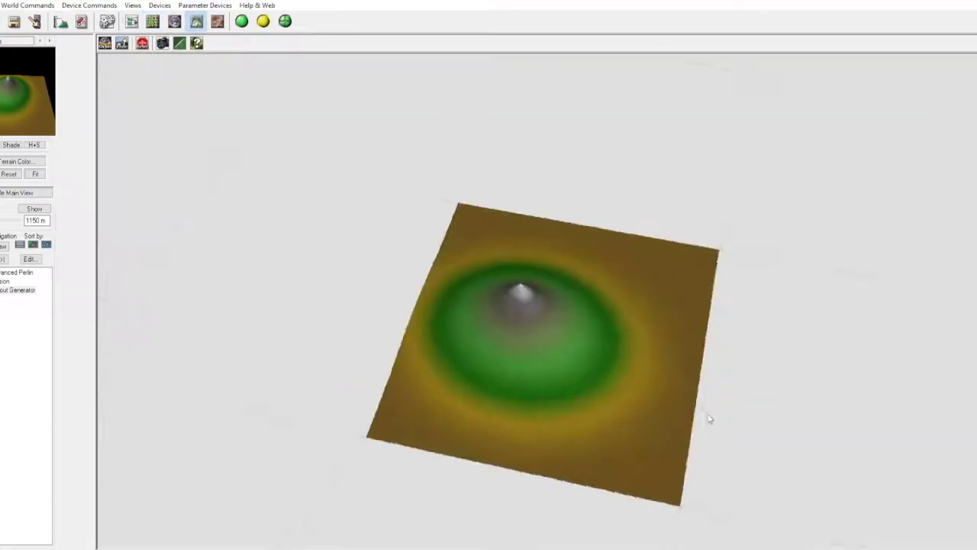
- Inspect the circular mountain in 3D, then return to the network and select Erosion
left_click(196, 21)
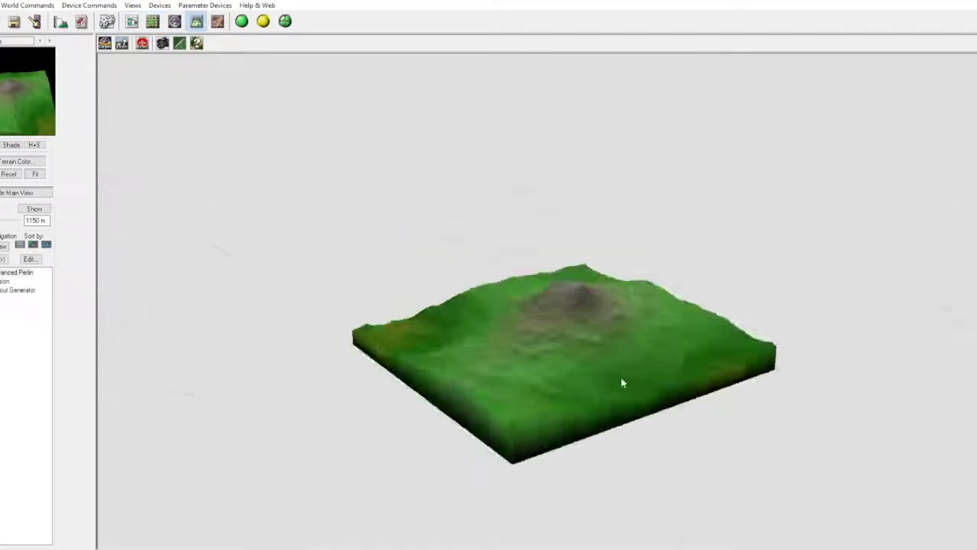
left_click_drag(581, 305, 560, 350)
key("F3")
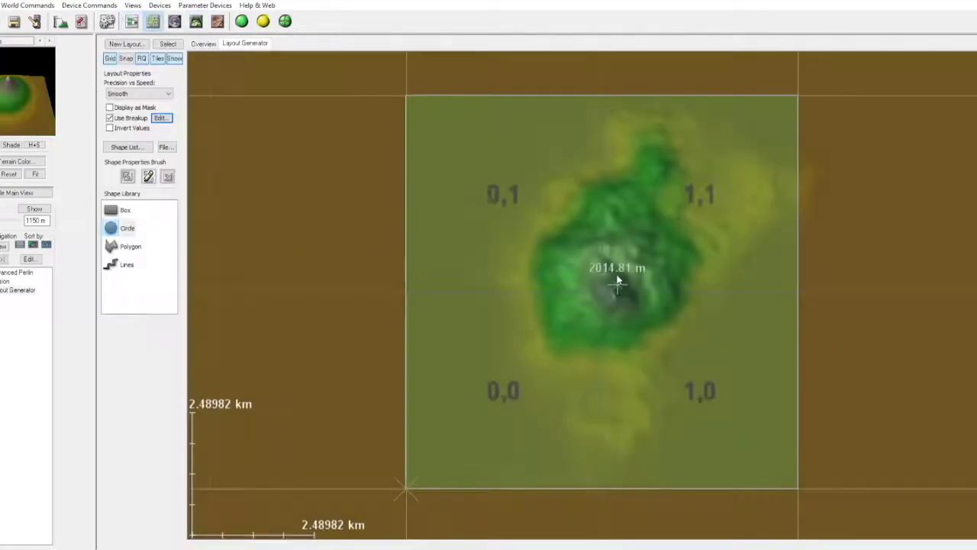
scroll(617, 279, "up", 8)
scroll(763, 321, "up", 1)
scroll(687, 305, "down", 9)
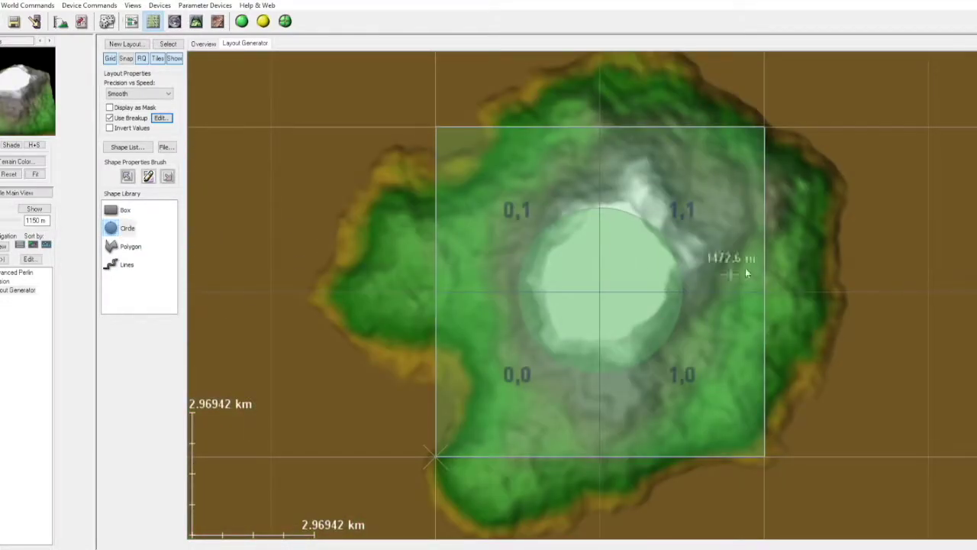
key("F2")
key("F1")
left_click(739, 233)
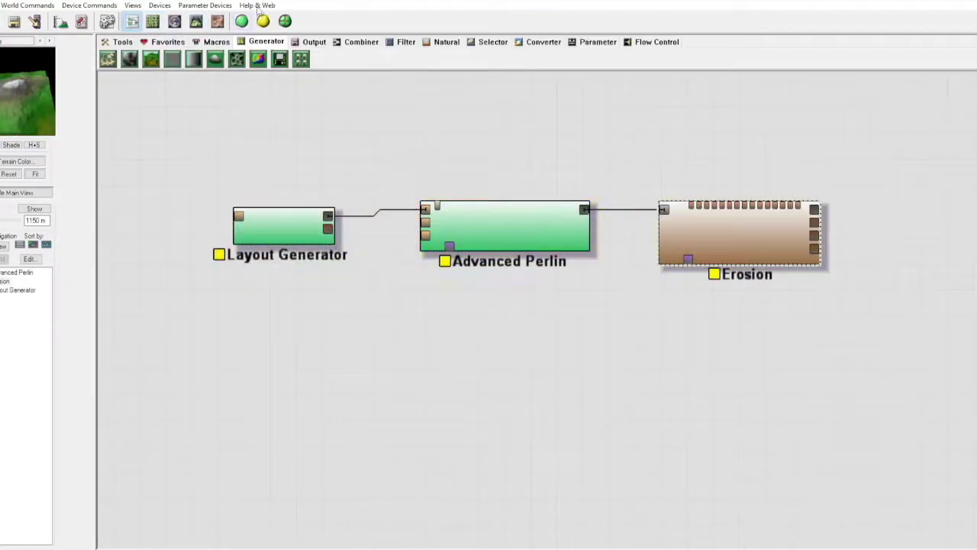
- Orbit the eroded central mountain in 3D to inspect it from several angles
key("F2")
key("F1")
scroll(531, 299, "down", 3)
scroll(531, 299, "up", 1)
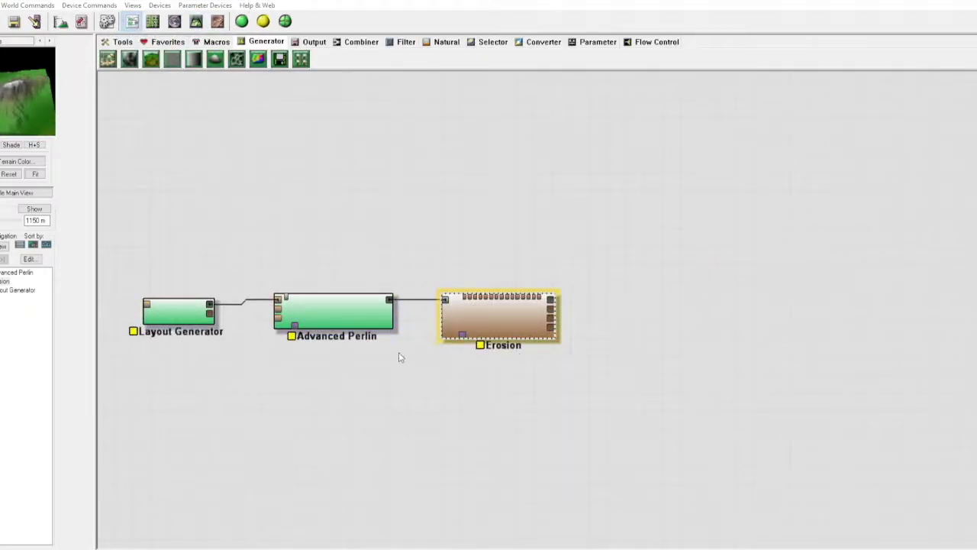
key("F2")
scroll(578, 333, "up", 5)
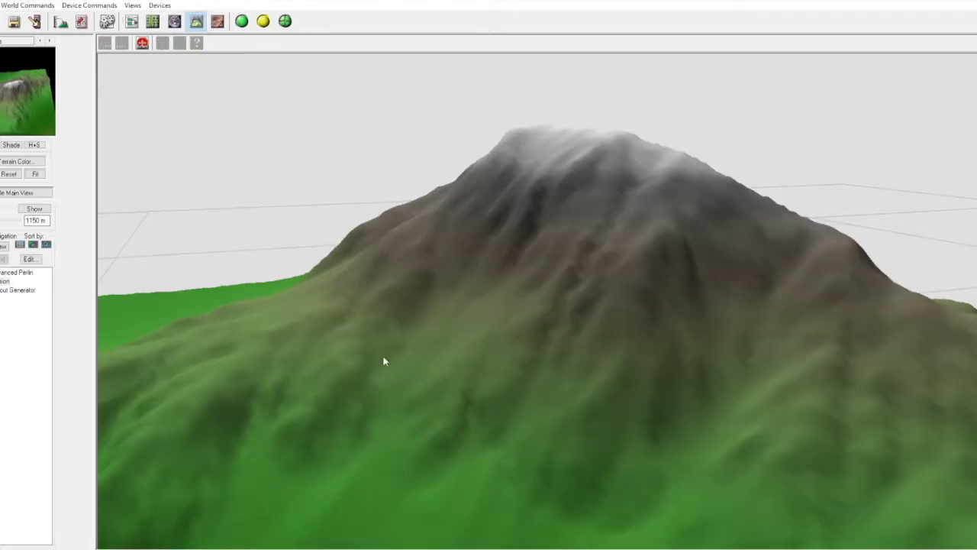
scroll(384, 356, "down", 5)
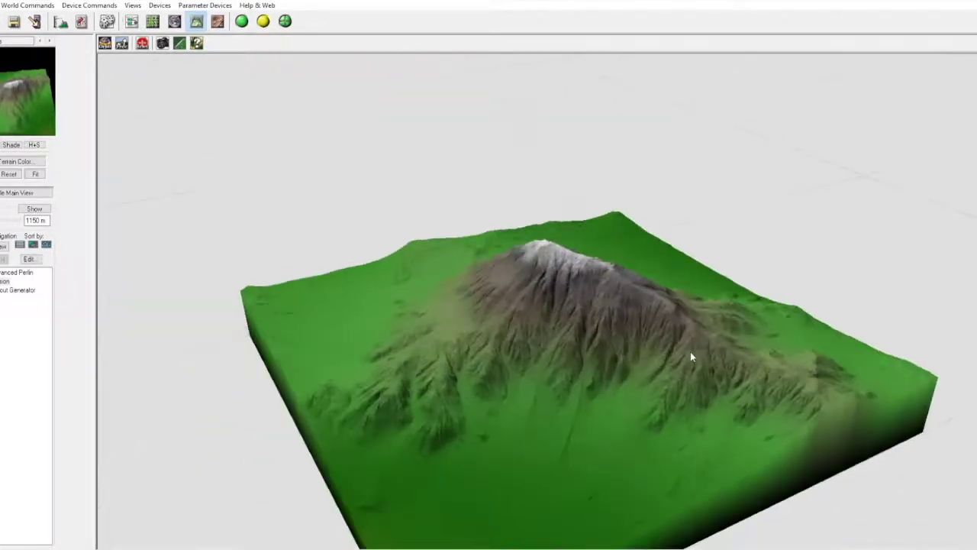
left_click_drag(690, 352, 425, 179)
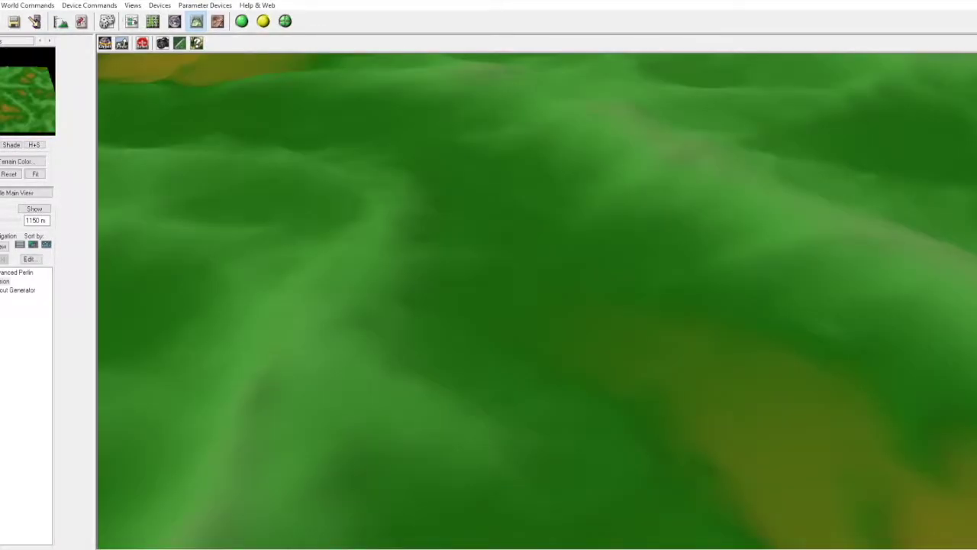
left_click(131, 20)
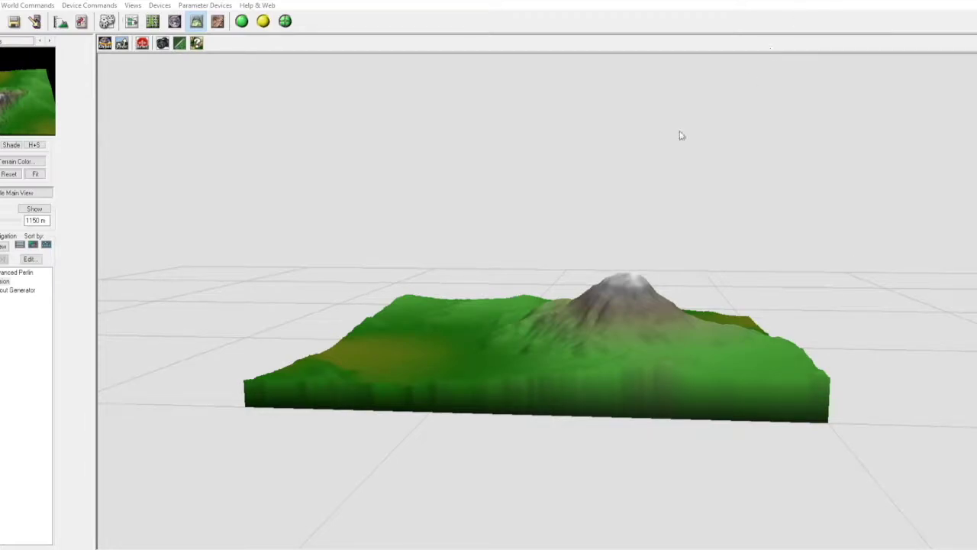
left_click_drag(682, 136, 385, 245)
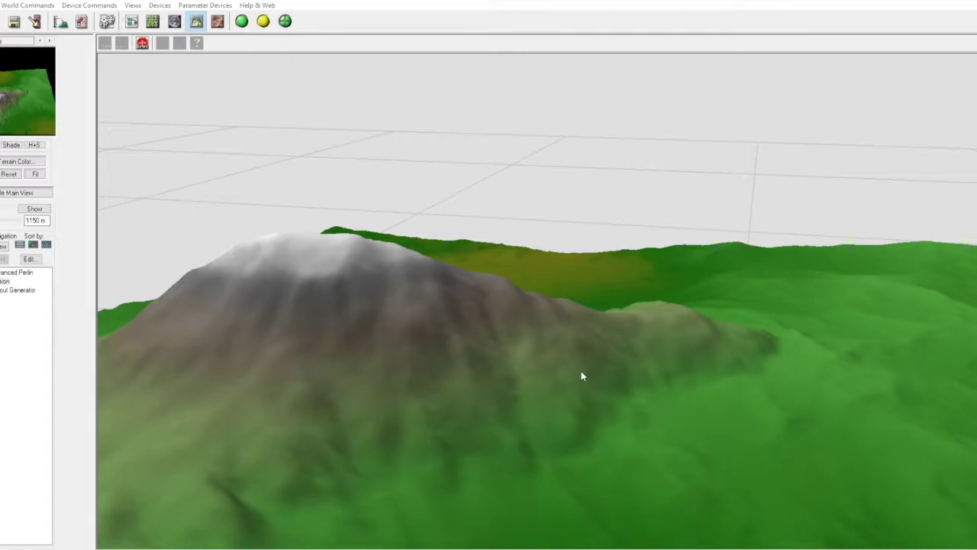
mouse_move(572, 359)
left_mouse_down()
mouse_move(393, 349)
mouse_move(634, 258)
left_mouse_up()
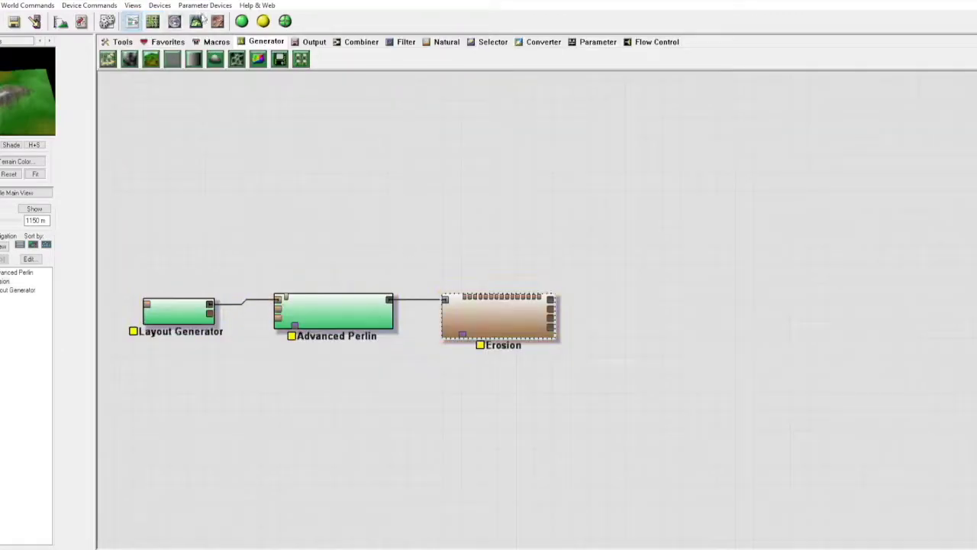
- Orbit the mountain in 3D, then wire a Select Slope into the lower Combiner
left_click(198, 20)
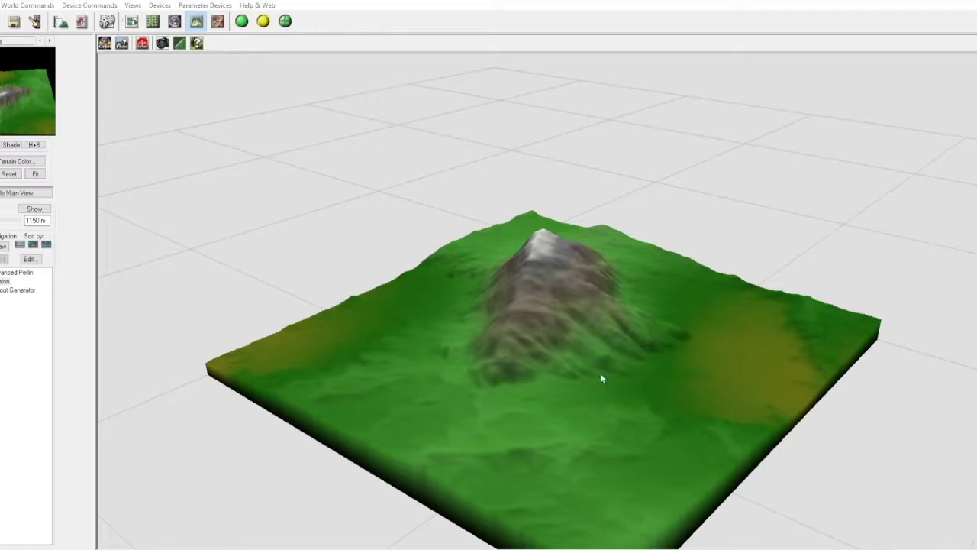
mouse_move(589, 408)
left_mouse_down()
mouse_move(371, 273)
mouse_move(524, 305)
mouse_move(889, 323)
mouse_move(525, 398)
mouse_move(526, 318)
left_mouse_up()
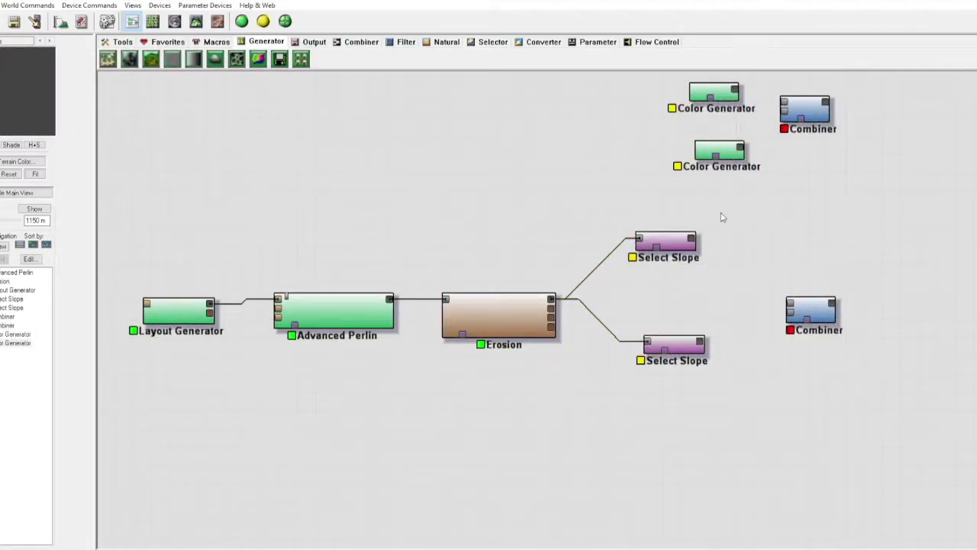
left_click_drag(667, 267, 748, 327)
- Wire the second Select Slope and a Color Generator into the Combiners, feeding lower into upper
left_click_drag(670, 359, 748, 333)
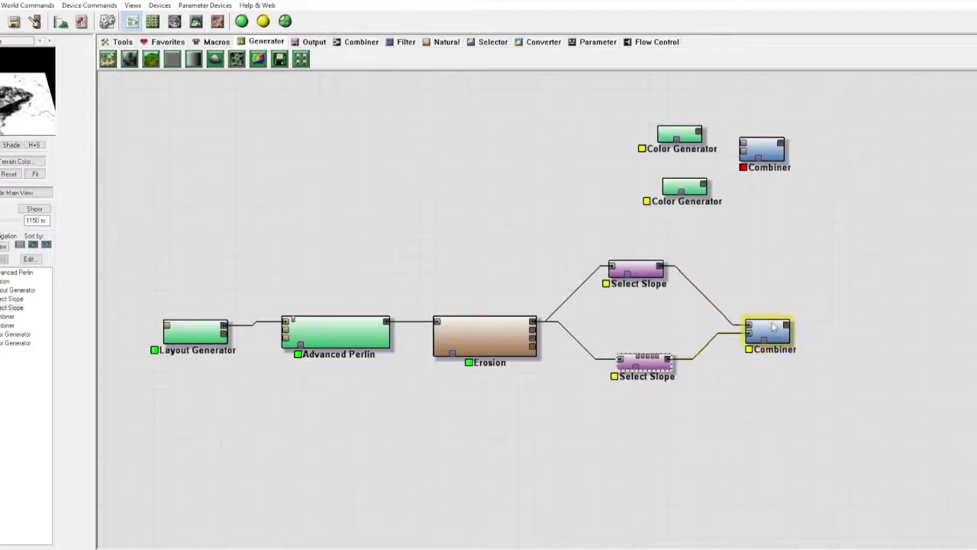
left_click_drag(706, 183, 743, 145)
left_click_drag(786, 325, 758, 158)
- Add a second Erosion and an Overlay View, wiring Erosion into the Overlay View
left_click(314, 42)
left_click(447, 41)
left_click_drag(151, 59, 485, 412)
left_click(314, 41)
left_click_drag(172, 59, 855, 252)
mouse_move(532, 321)
left_mouse_down()
mouse_move(835, 245)
mouse_move(782, 143)
left_mouse_up()
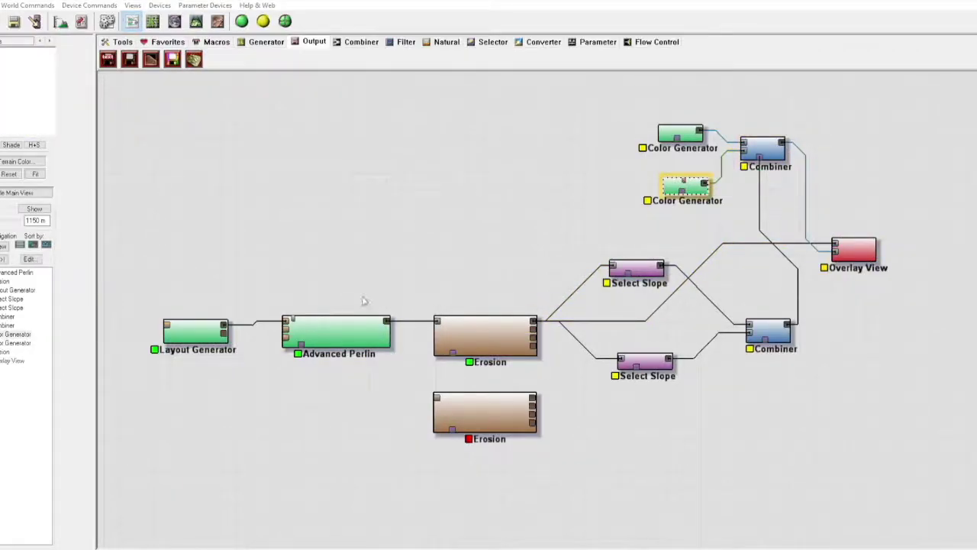
- Check the mountain in 3D, then insert a Clamp between the Combiner and Overlay View
key("F3")
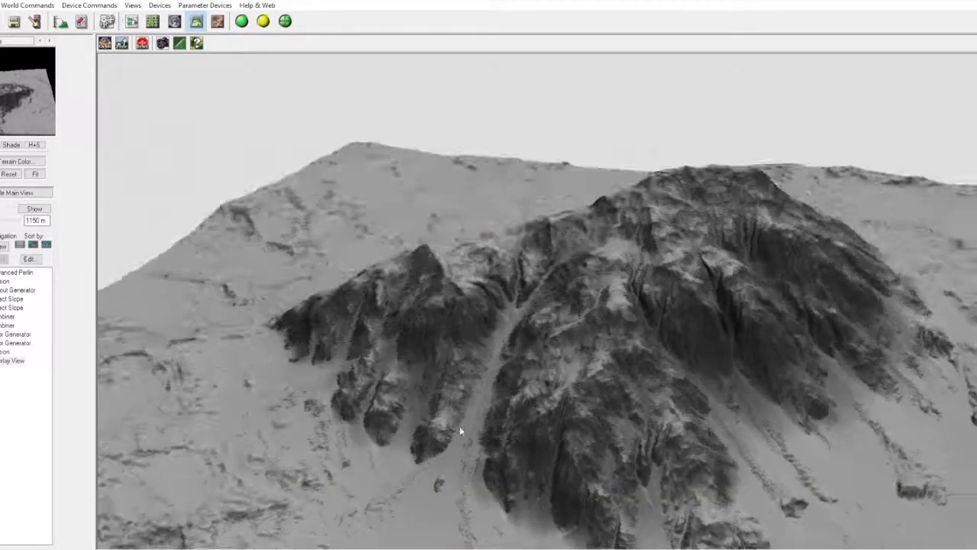
left_click_drag(503, 349, 464, 444)
key("F2")
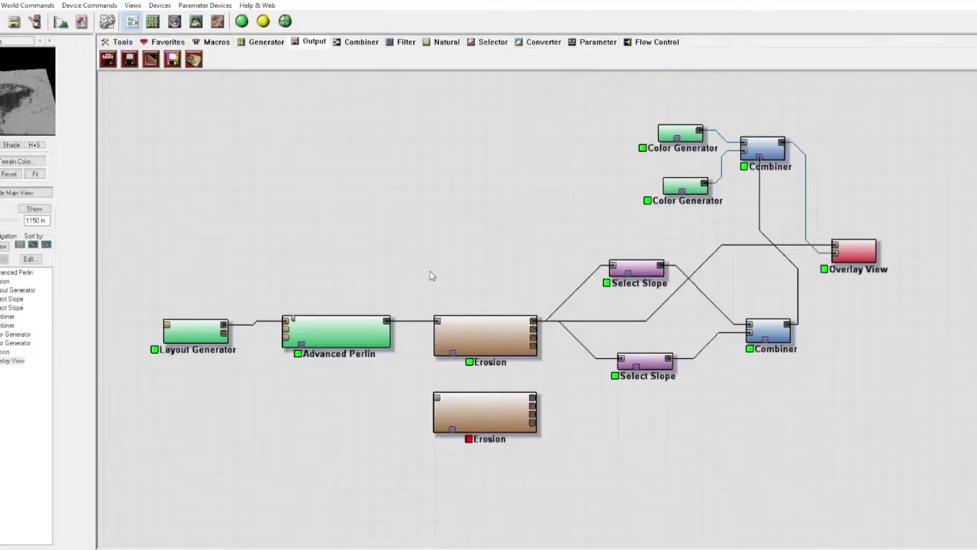
left_click(405, 41)
left_click_drag(107, 59, 710, 268)
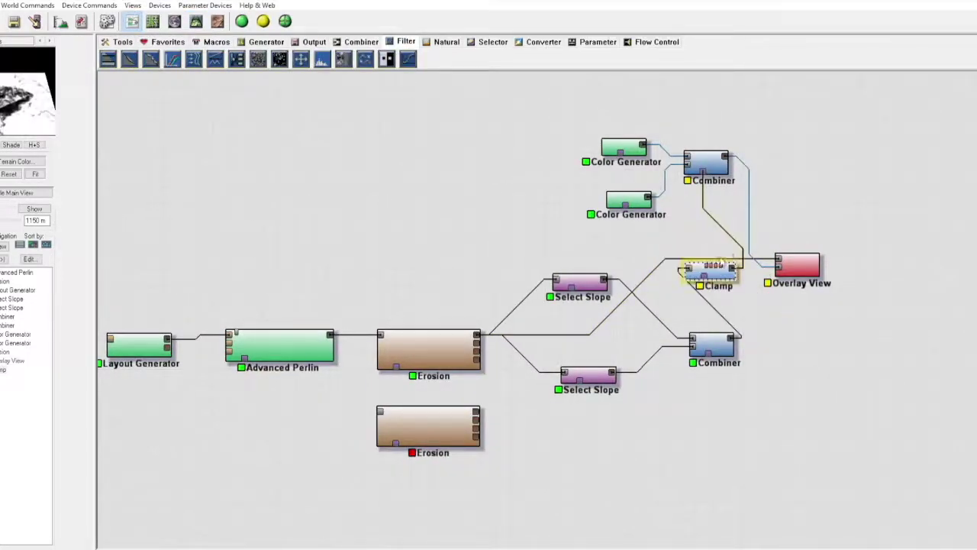
key("F3")
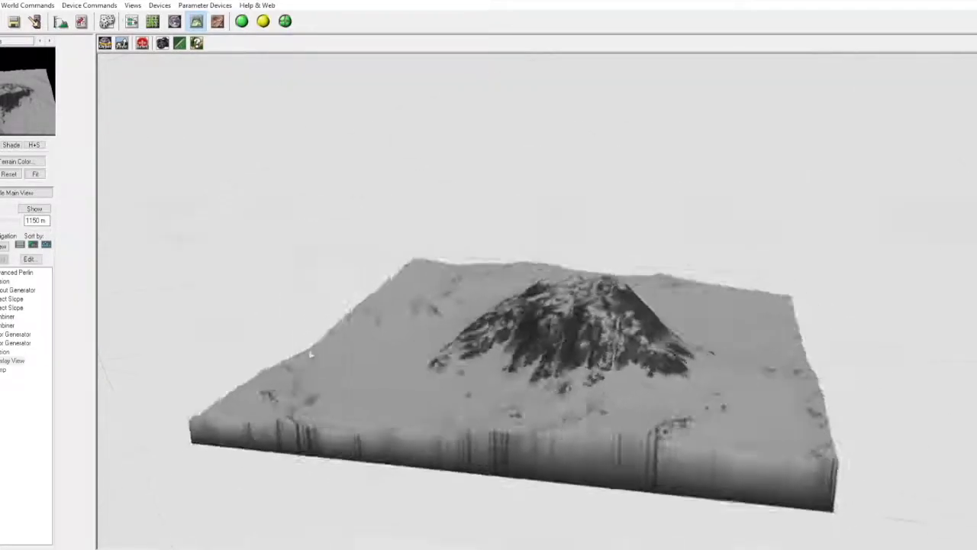
key("F2")
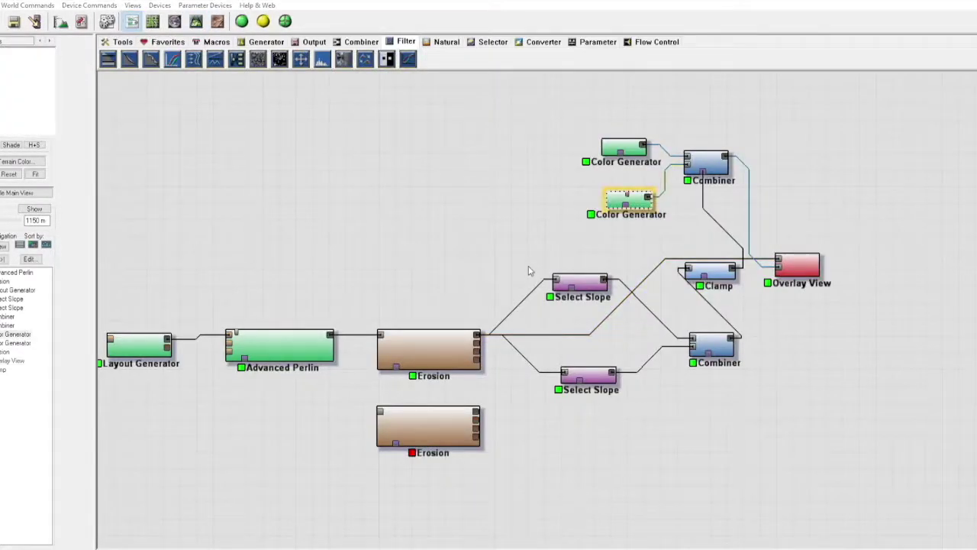
key("F3")
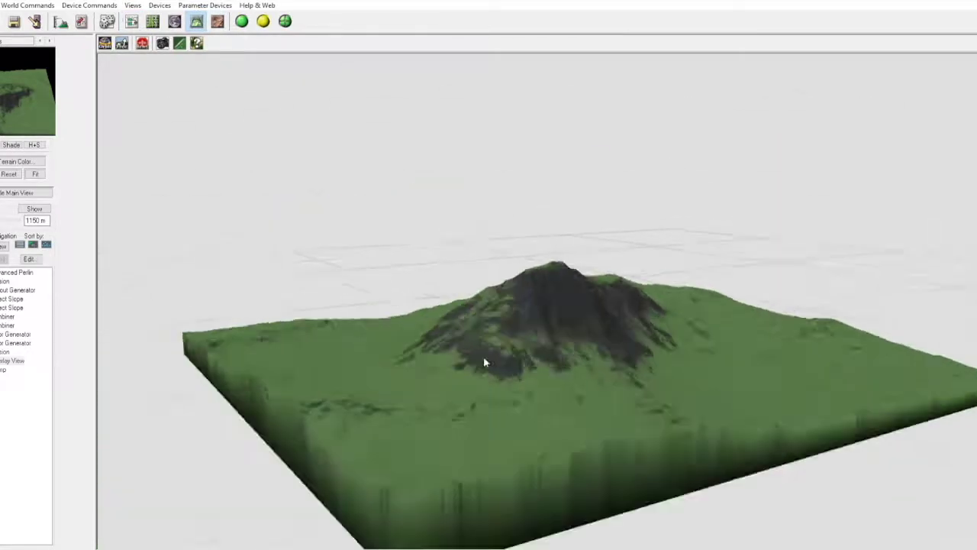
key("F2")
left_click(797, 264)
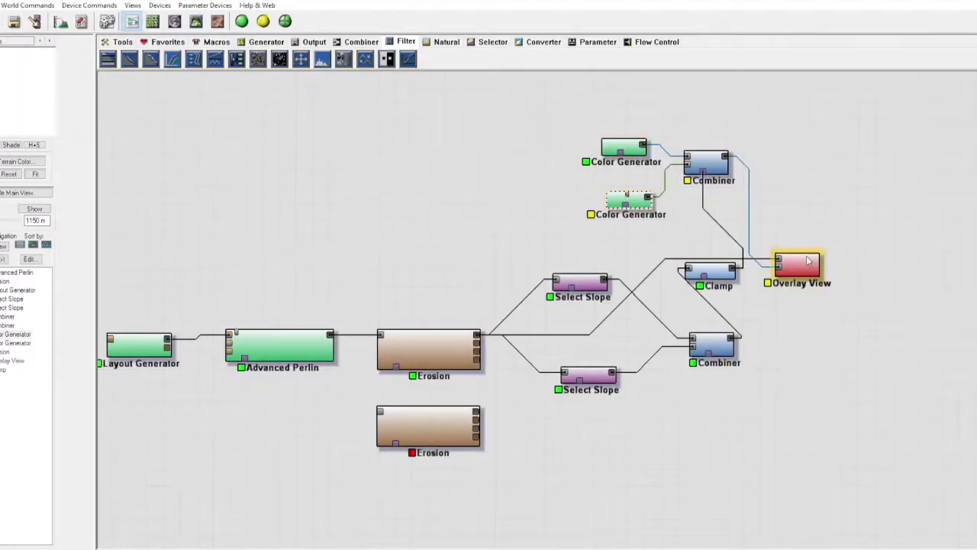
left_click(710, 271)
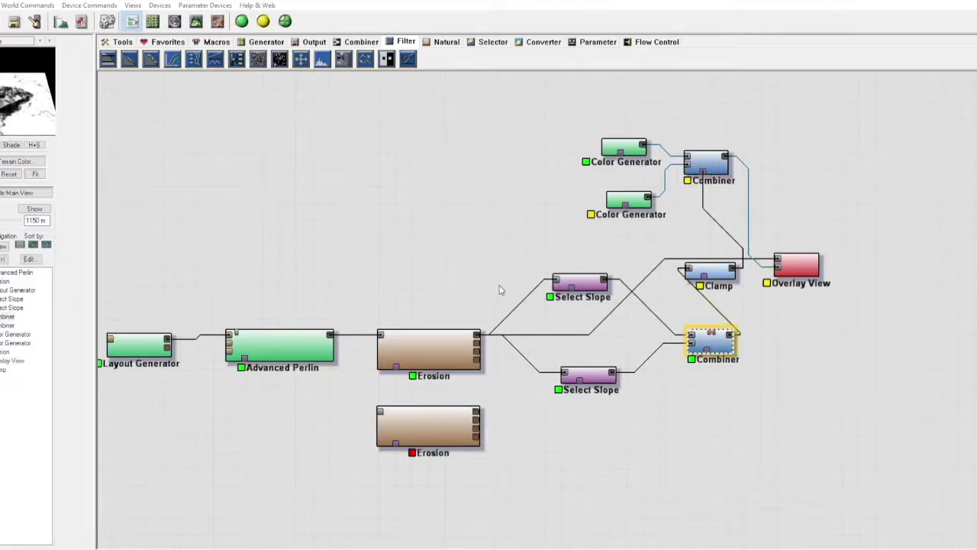
key("F4")
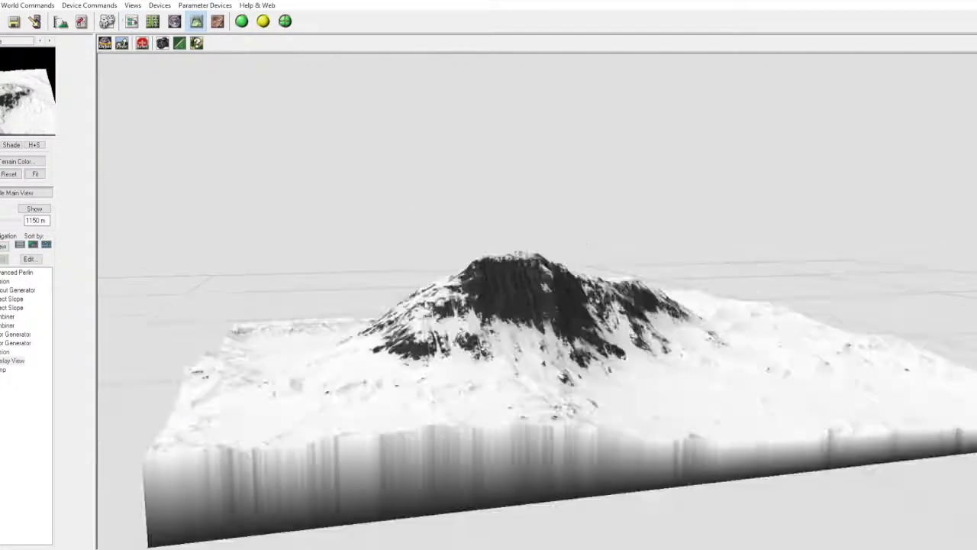
left_click(131, 22)
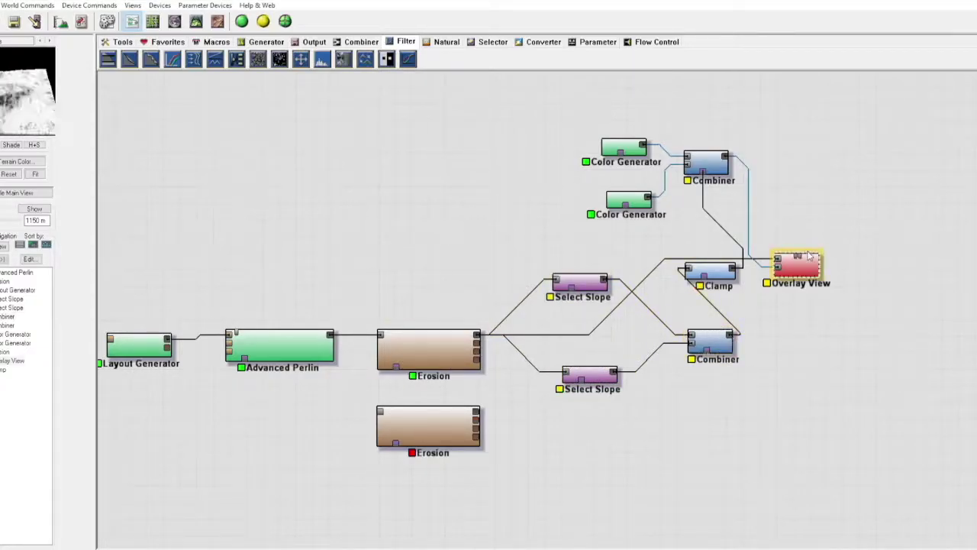
- Show the mountain in 3D to inspect the slope-based overlay shading
key("F3")
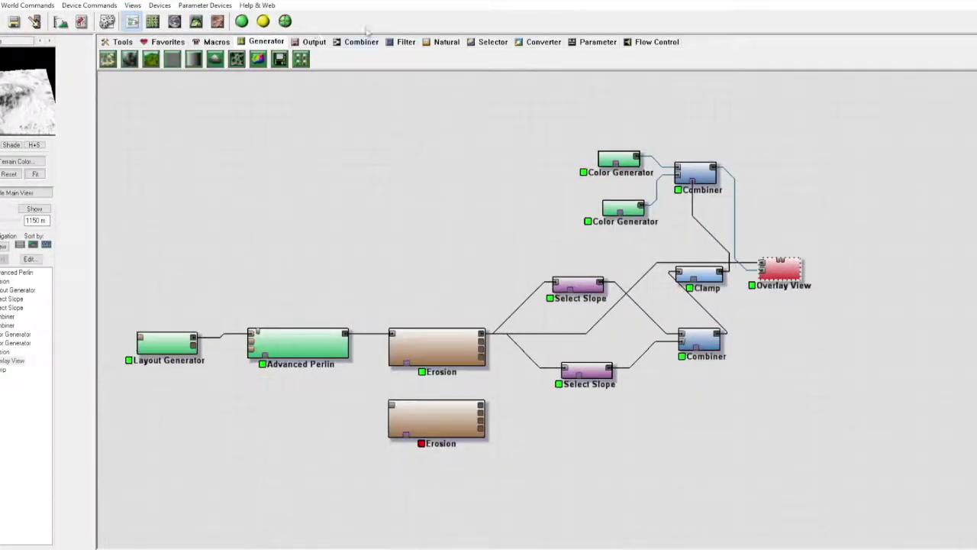
- Add a Terrace filter fed by Erosion and preview the terraced mountain in 3D
left_click(405, 41)
left_click(236, 59)
left_click_drag(481, 332, 503, 261)
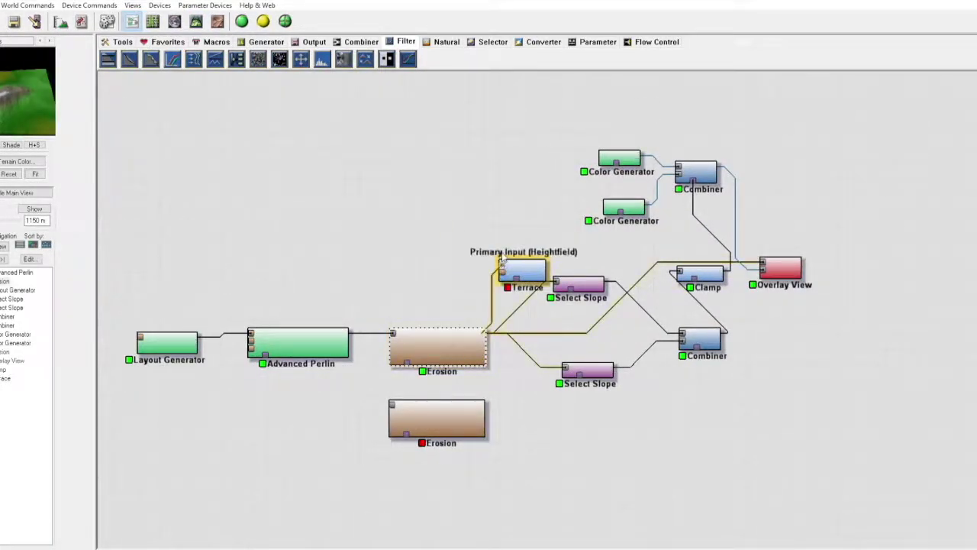
key("F3")
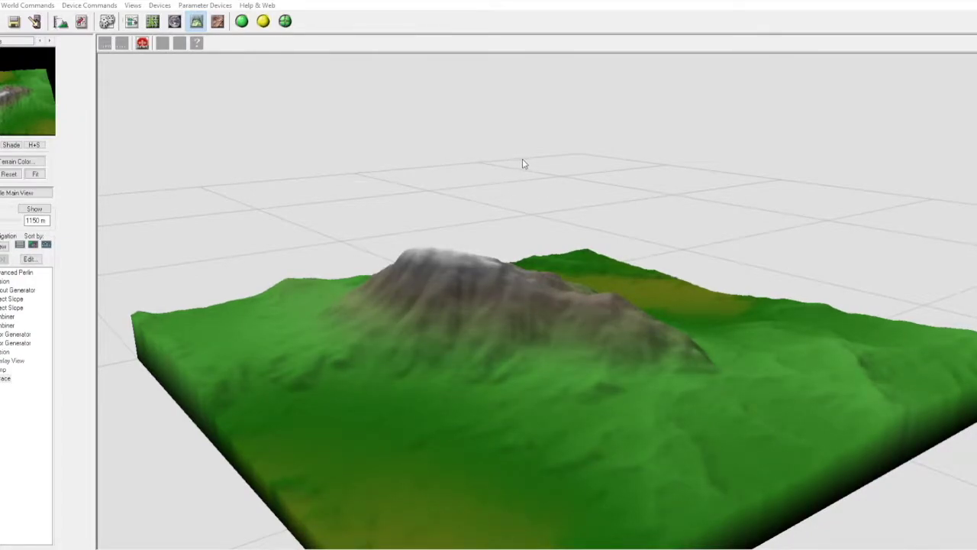
left_click(131, 20)
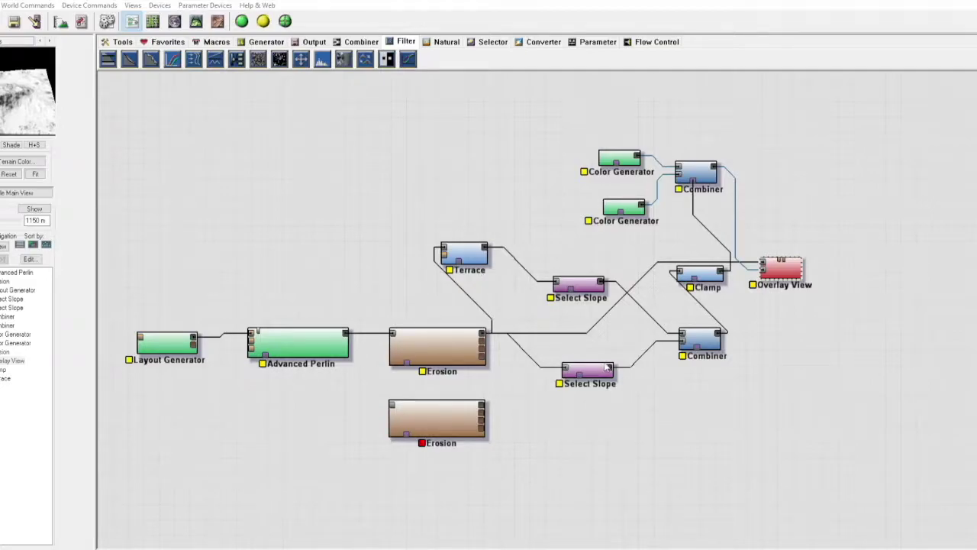
- Preview the Terrace result in 3D, then display the upper Select Slope's black-and-white mask
left_click(196, 20)
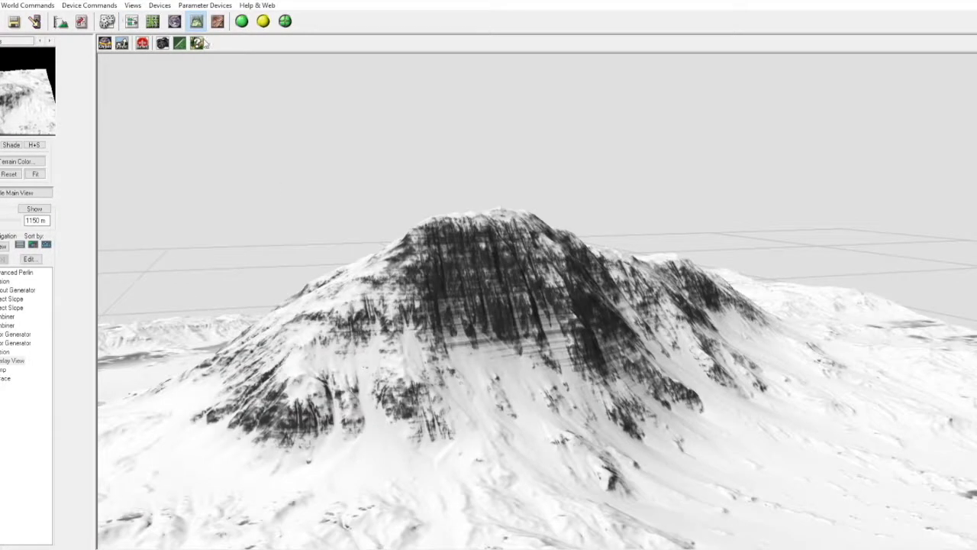
left_click(131, 20)
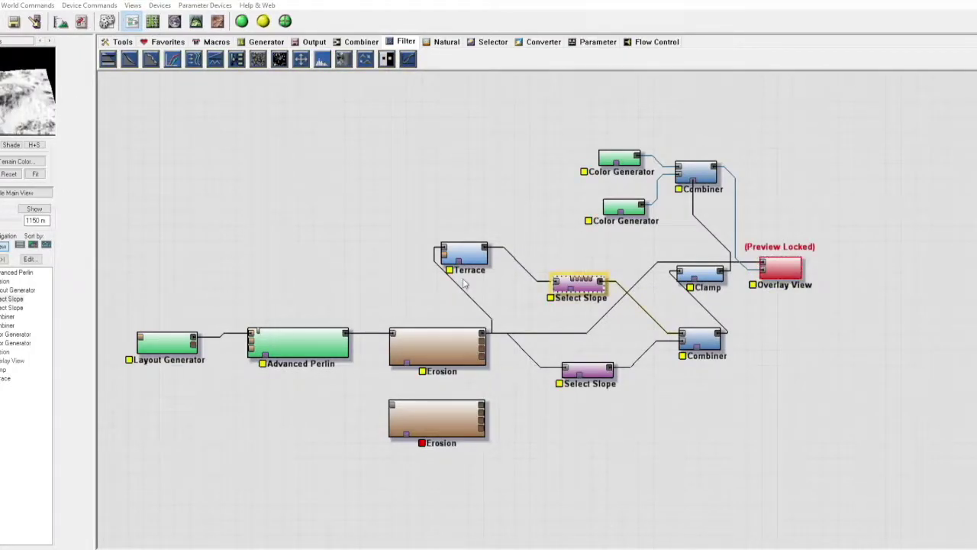
left_click(463, 255)
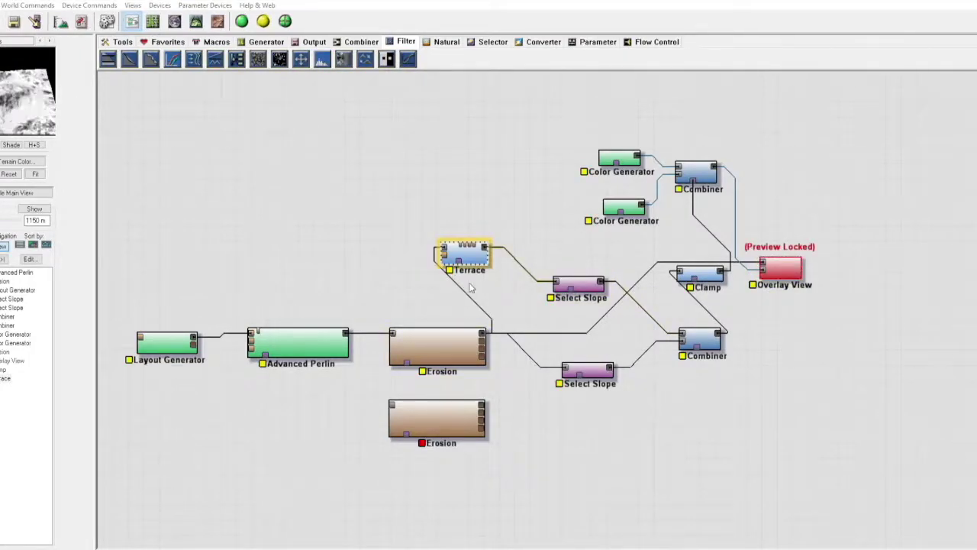
key("F4")
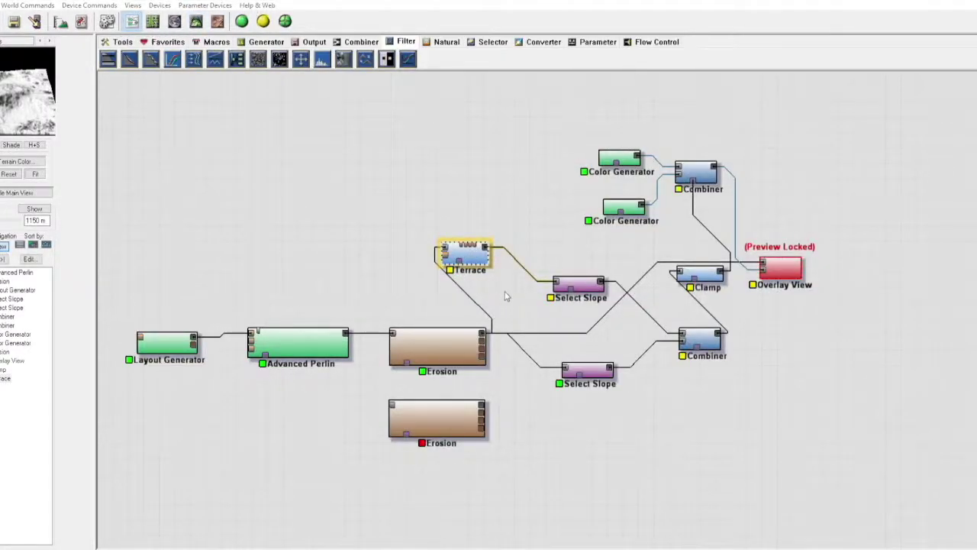
left_click(588, 372)
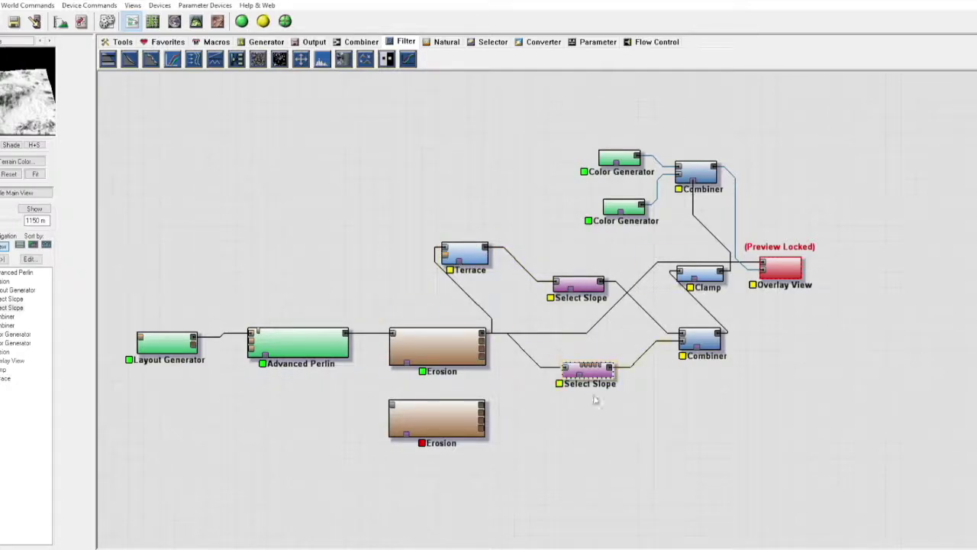
left_click(465, 250)
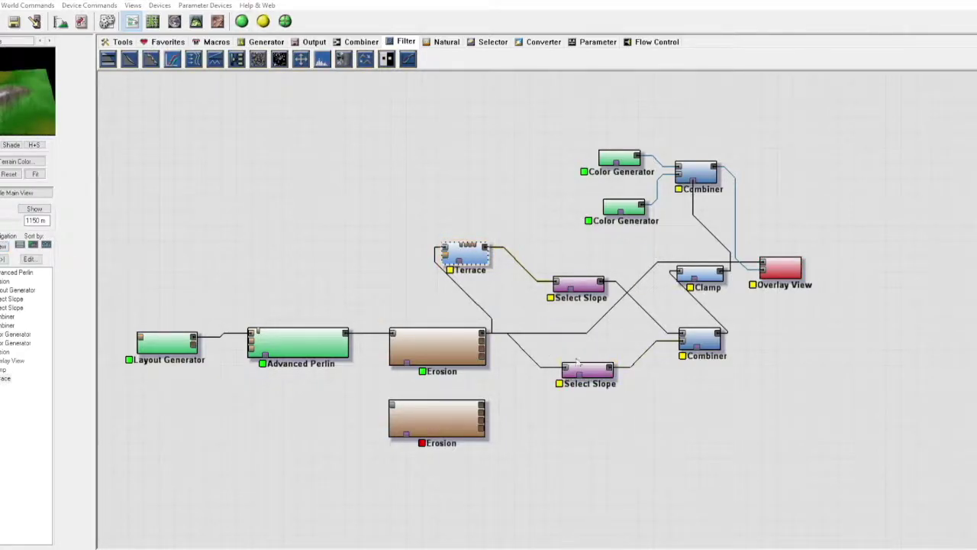
key("F3")
left_click(579, 286)
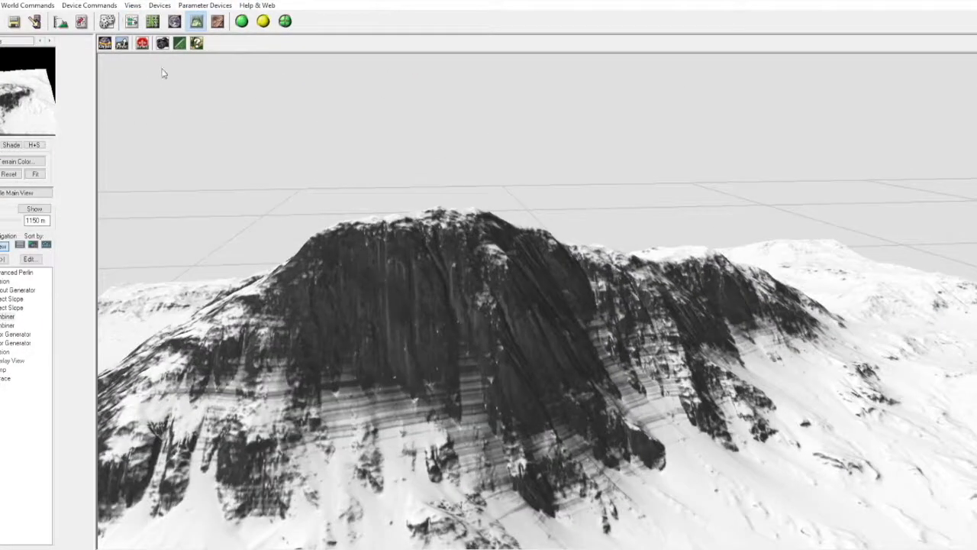
- Delete the Terrace device sitting between Erosion and Select Slope
left_click(593, 359)
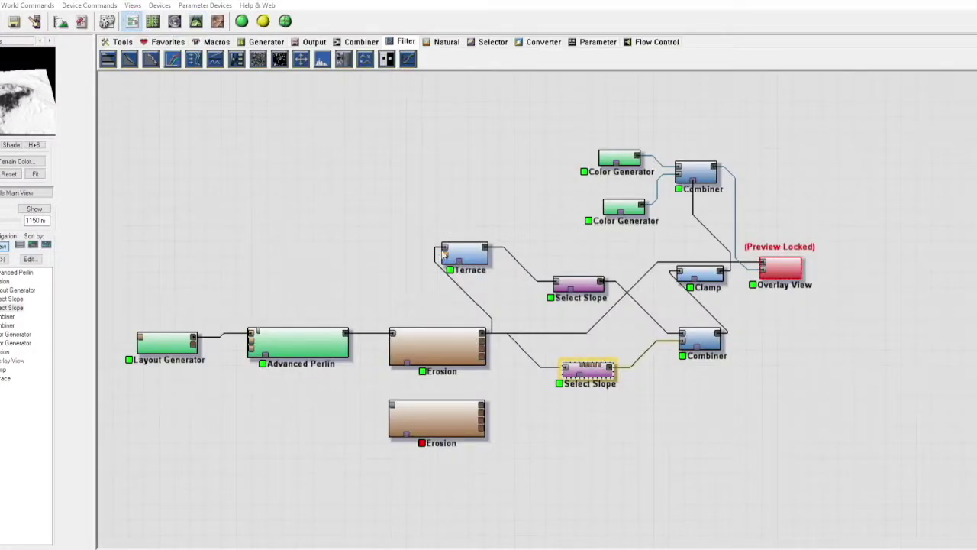
left_click(444, 256)
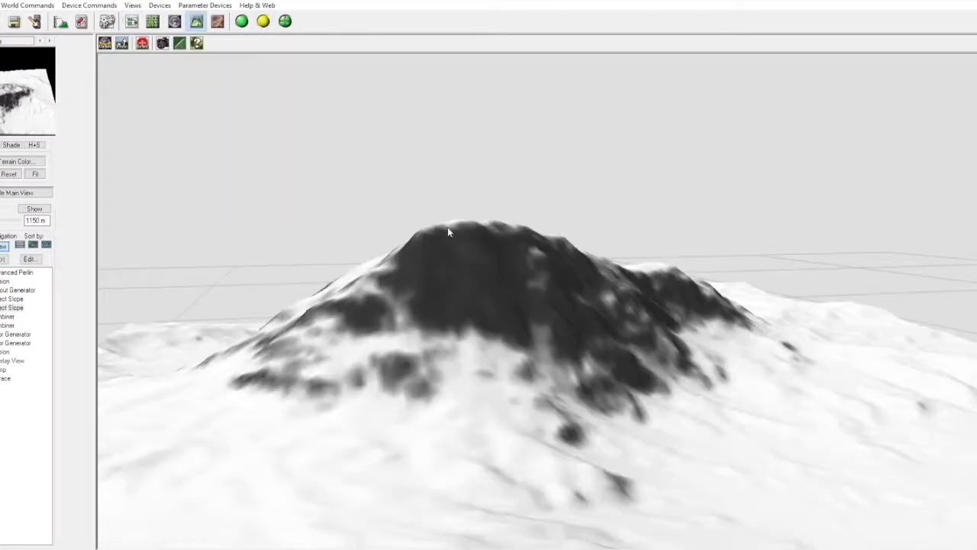
key("Delete")
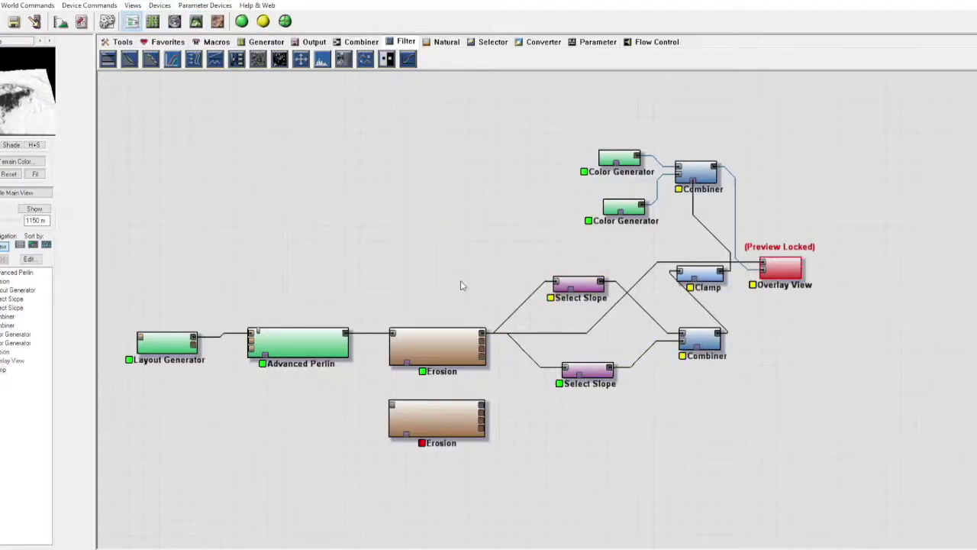
- Add a new Terrace between Erosion and Select Slope and inspect it in 3D
left_click_drag(151, 58, 508, 256)
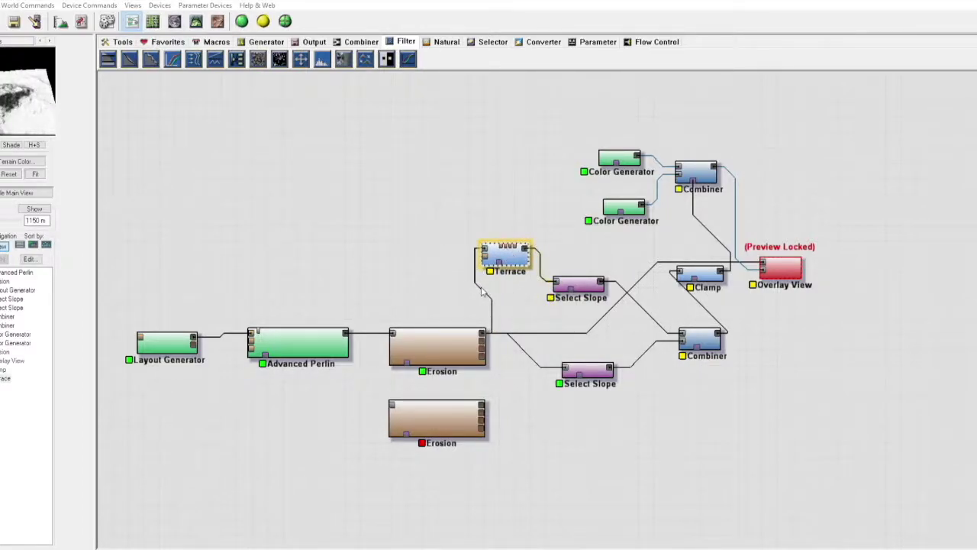
key("F7")
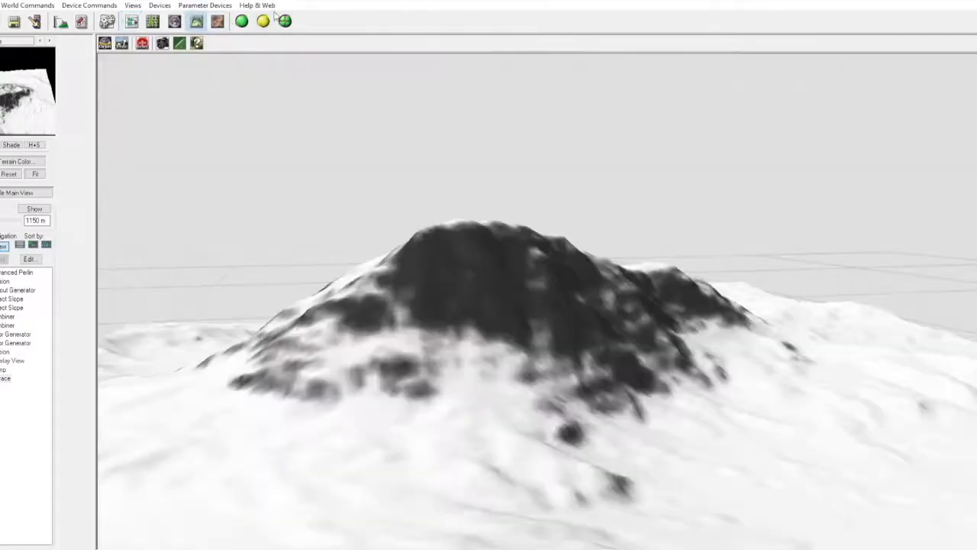
mouse_move(442, 351)
left_mouse_down()
mouse_move(474, 281)
mouse_move(433, 269)
mouse_move(580, 284)
left_mouse_up()
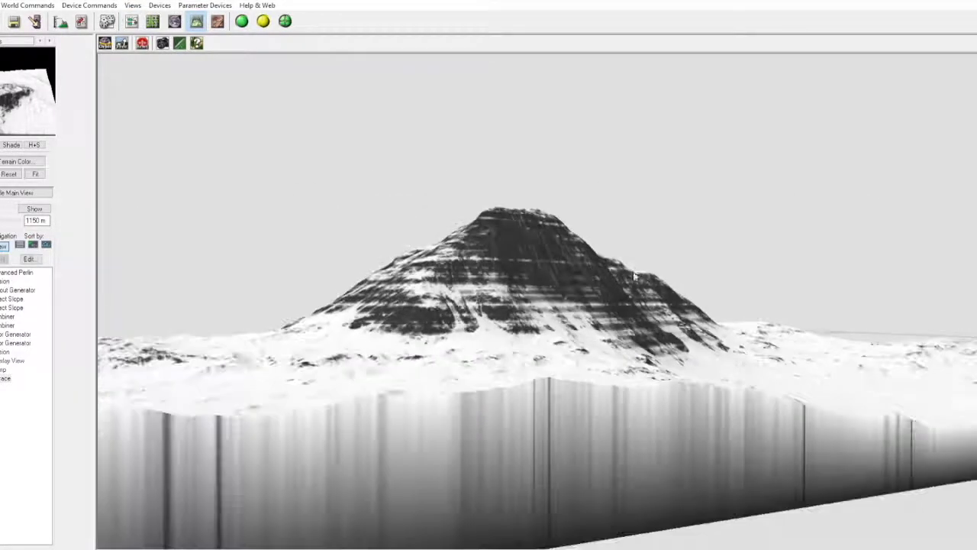
key("F5")
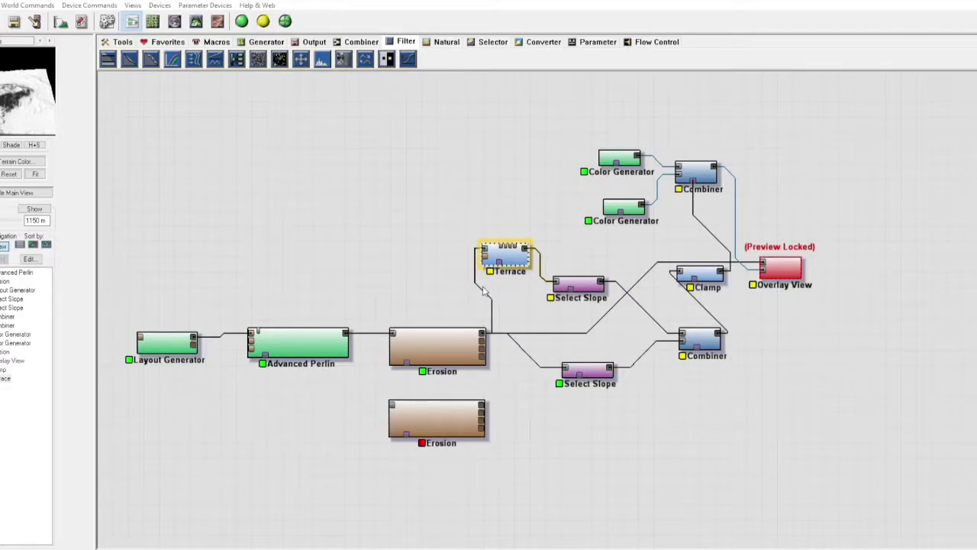
- Review the terraced mountain in 3D, then remove the Terrace node again
key("F7")
key("F5")
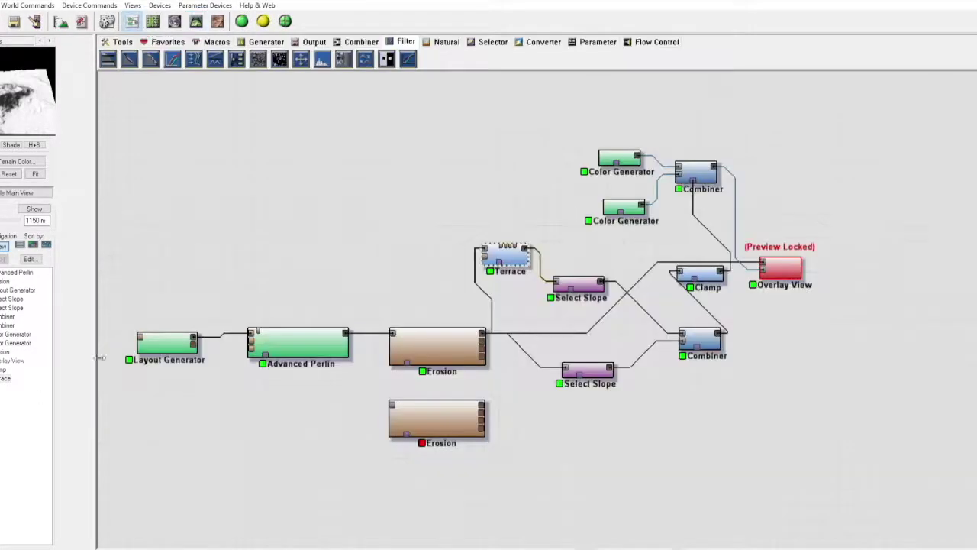
left_click(526, 252)
key("Delete")
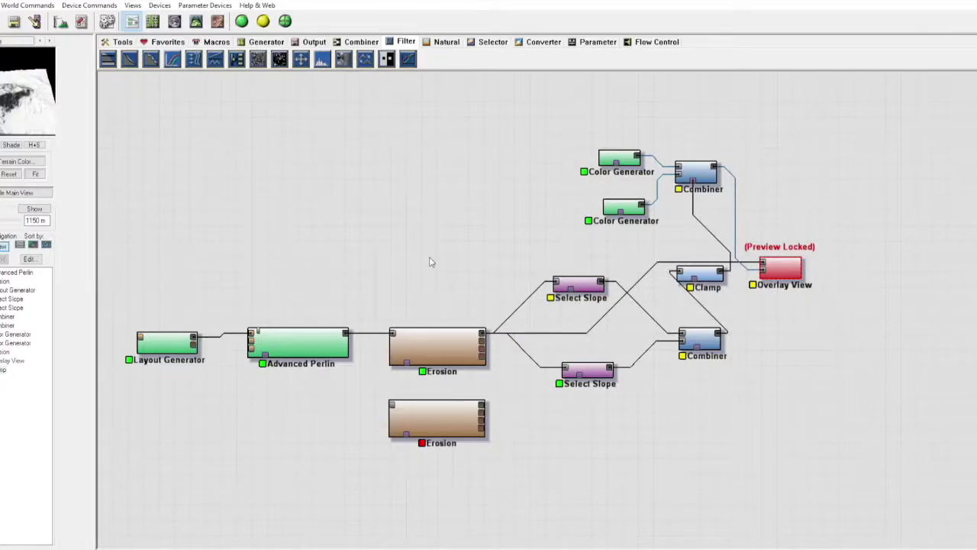
- Place a Clamp after Advanced Perlin, wire it into the second Erosion, and preview that Erosion in 3D
left_click(107, 59)
left_click(364, 398)
left_click_drag(437, 419, 485, 433)
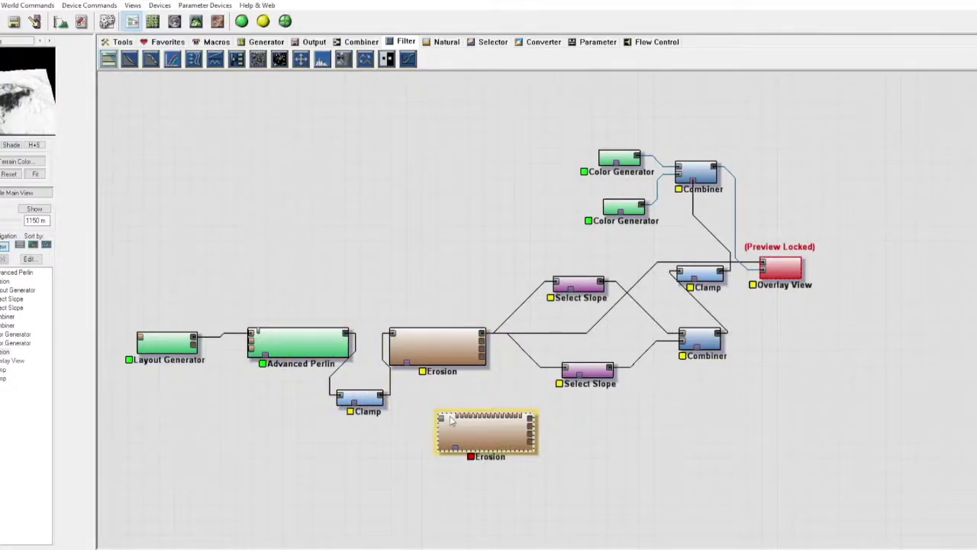
left_click_drag(436, 347, 467, 269)
left_click_drag(441, 418, 394, 395)
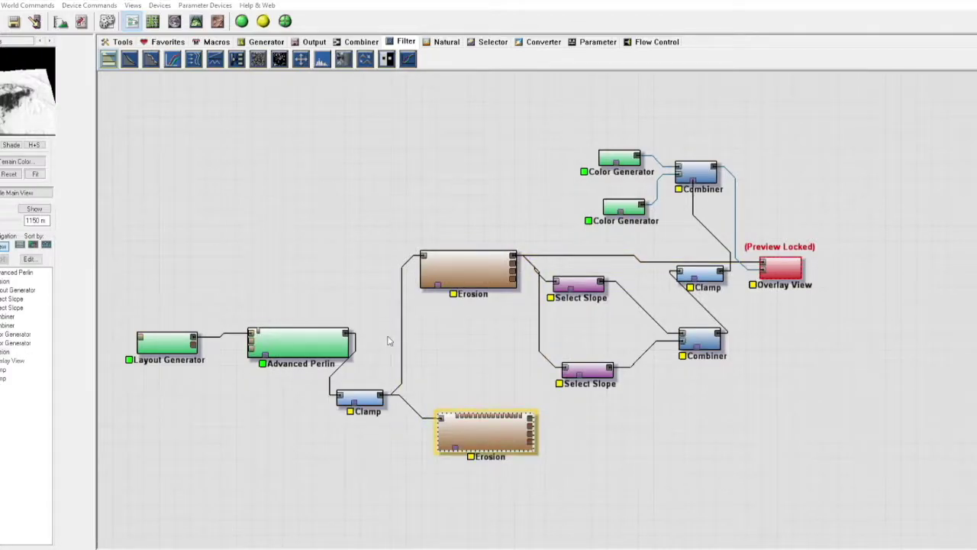
key("l")
key("F5")
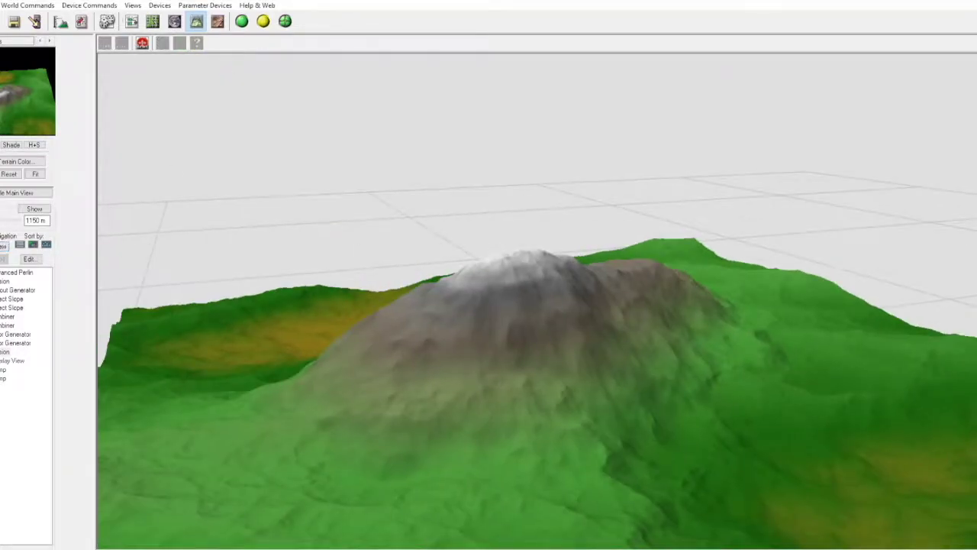
key("F5")
- Rearrange the lower Erosion and upper Select Slope nodes and preview Select Slope's output in 3D
left_click_drag(498, 436, 475, 430)
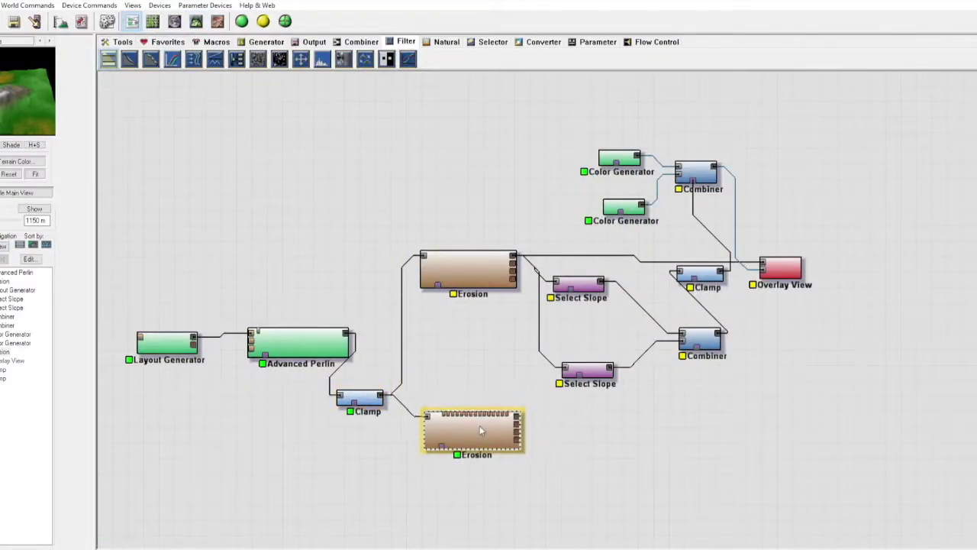
left_click_drag(592, 283, 628, 272)
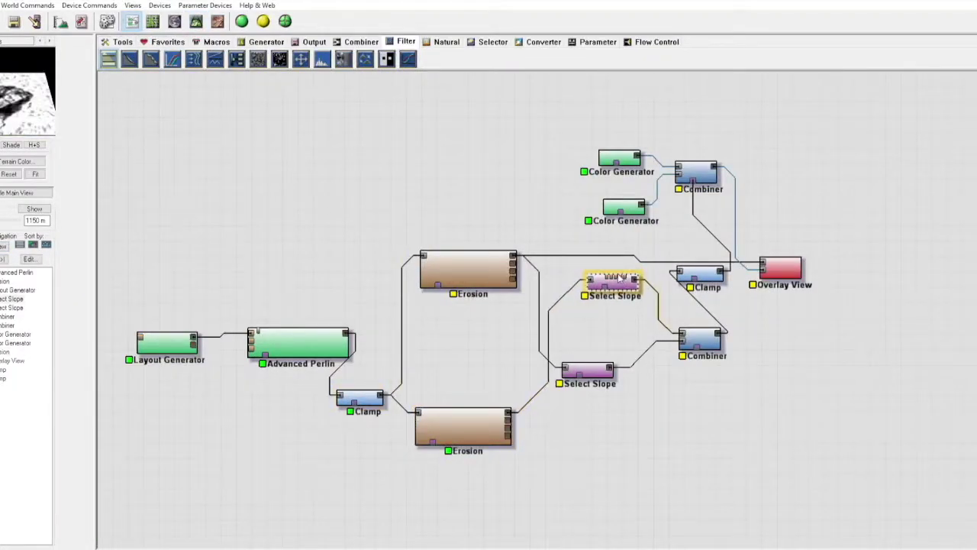
key("l")
key("F5")
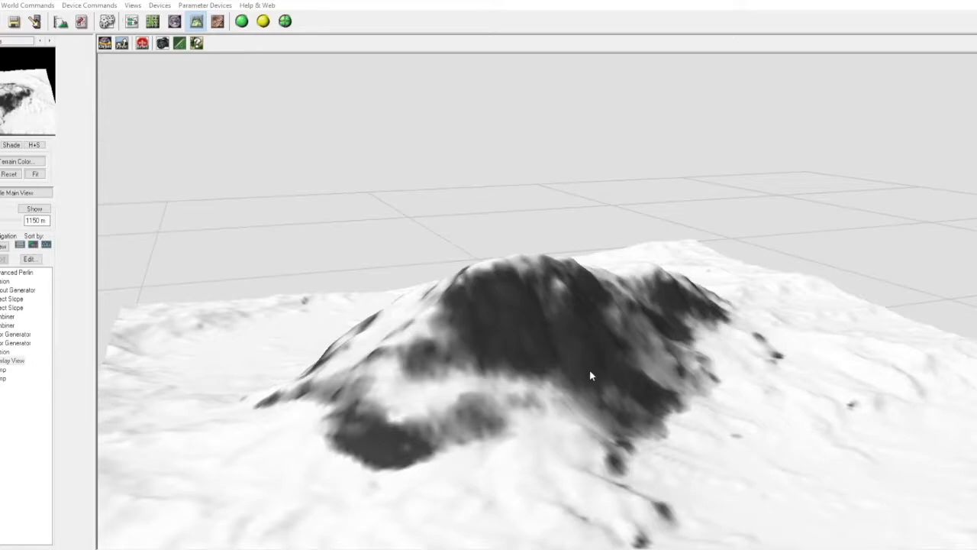
left_click_drag(589, 355, 787, 333)
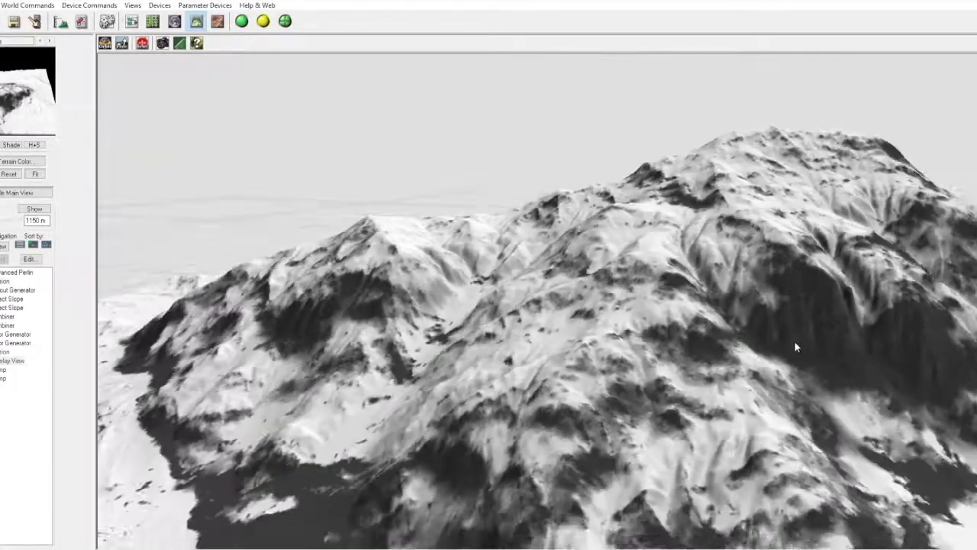
key("F4")
key("F3")
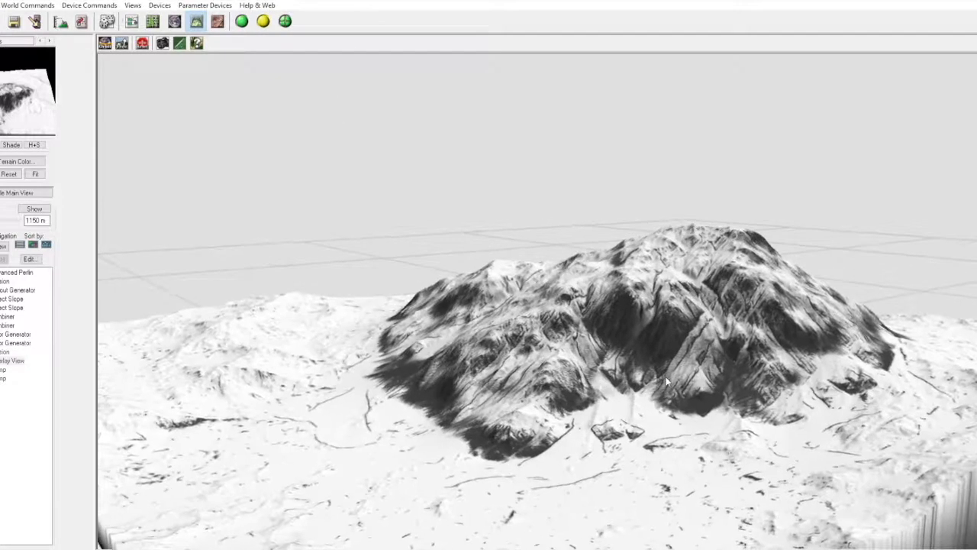
left_click_drag(502, 300, 544, 351)
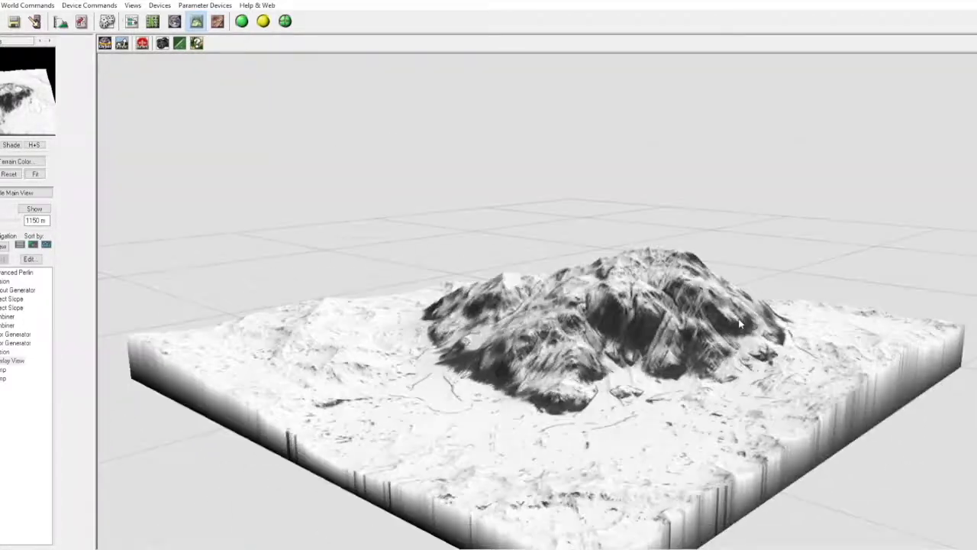
key("F2")
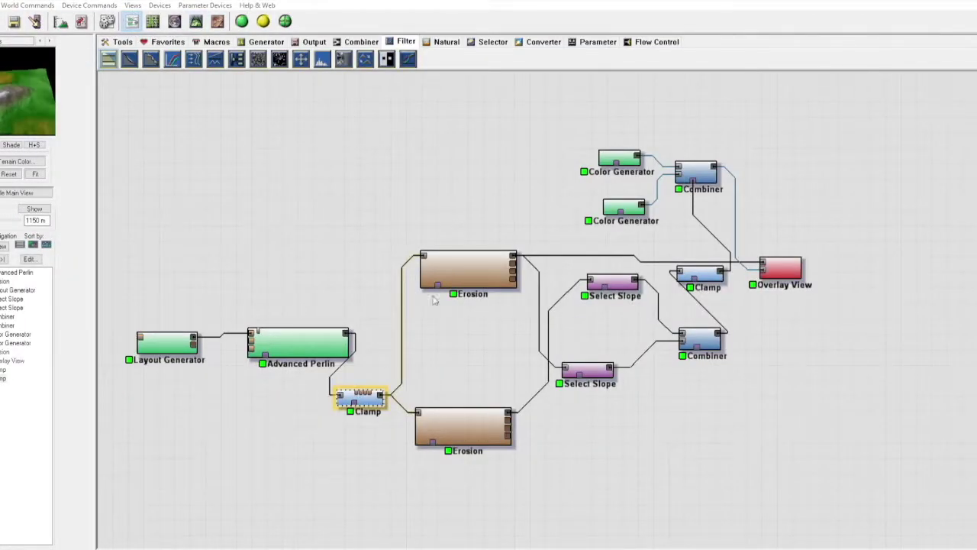
- Inspect the eroded terrain in 3D from a higher view and from the side
left_click(445, 269)
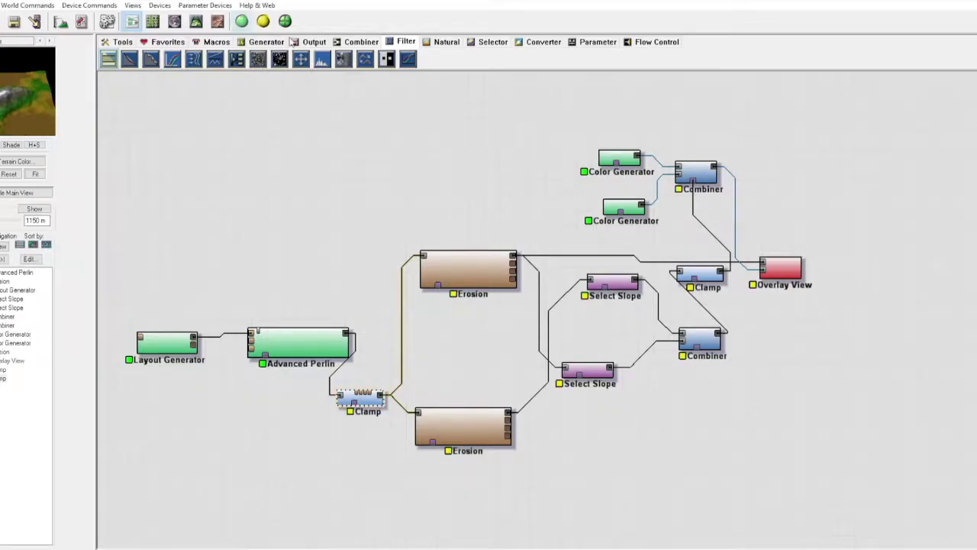
key("F3")
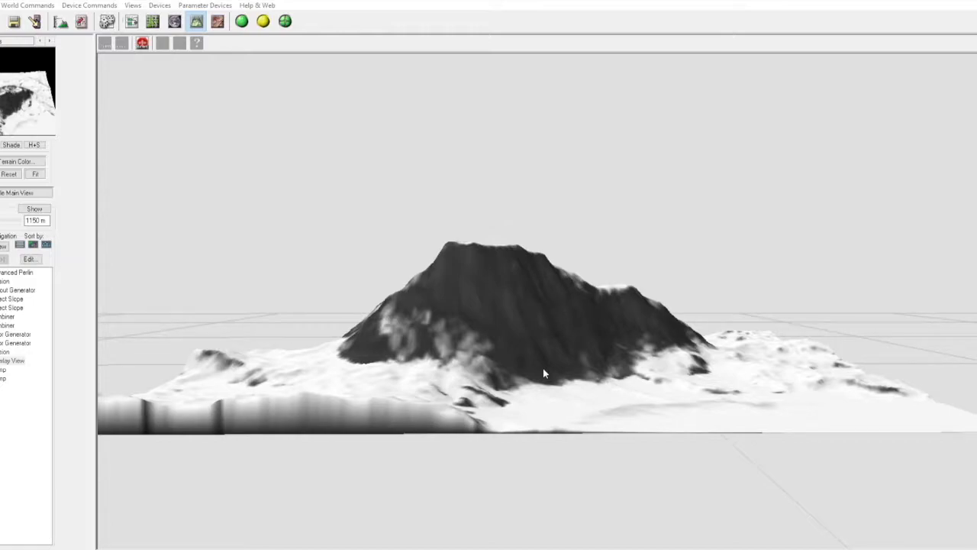
left_click_drag(543, 368, 122, 9)
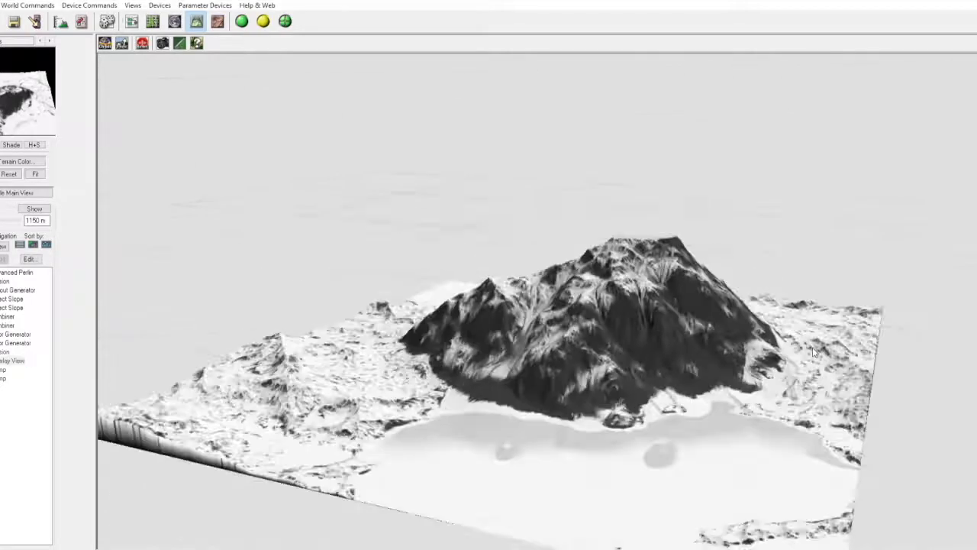
left_click(132, 21)
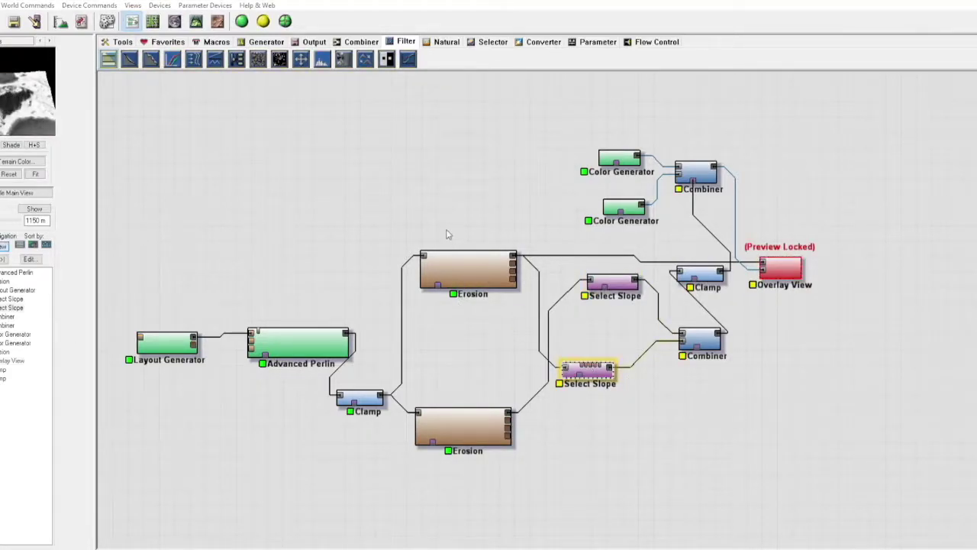
key("Tab")
mouse_move(704, 377)
left_mouse_down()
mouse_move(630, 136)
mouse_move(374, 382)
left_mouse_up()
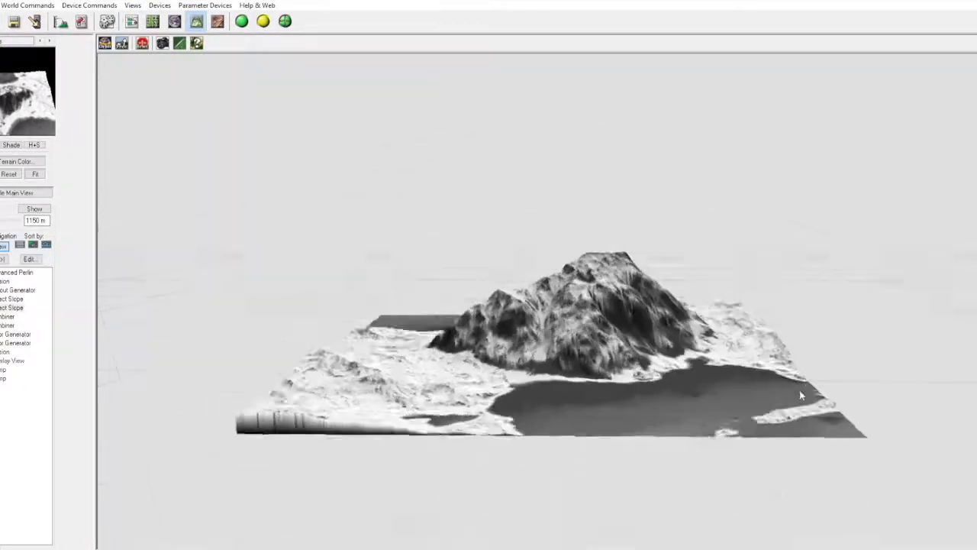
key("Tab")
- Select the Clamp node and view the mountain from low and close
left_click(368, 395)
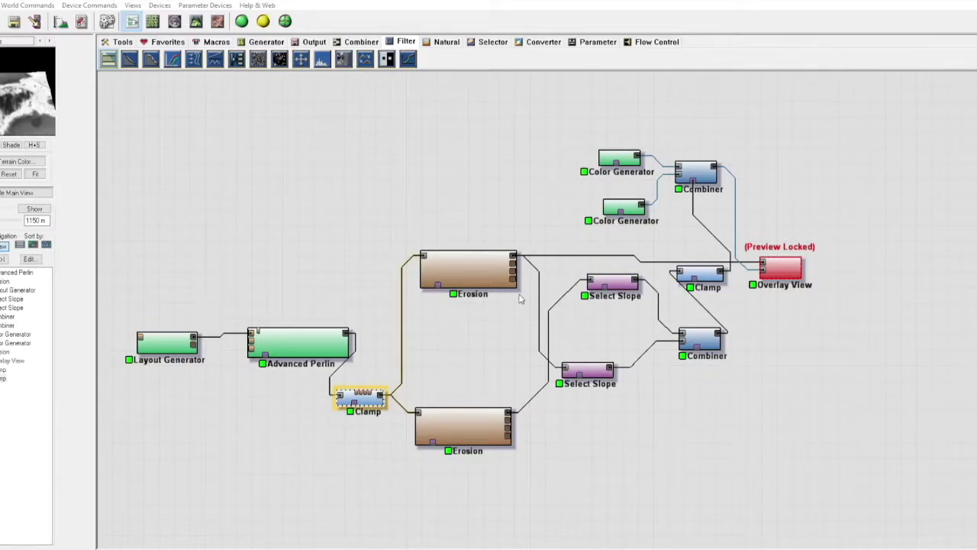
key("Tab")
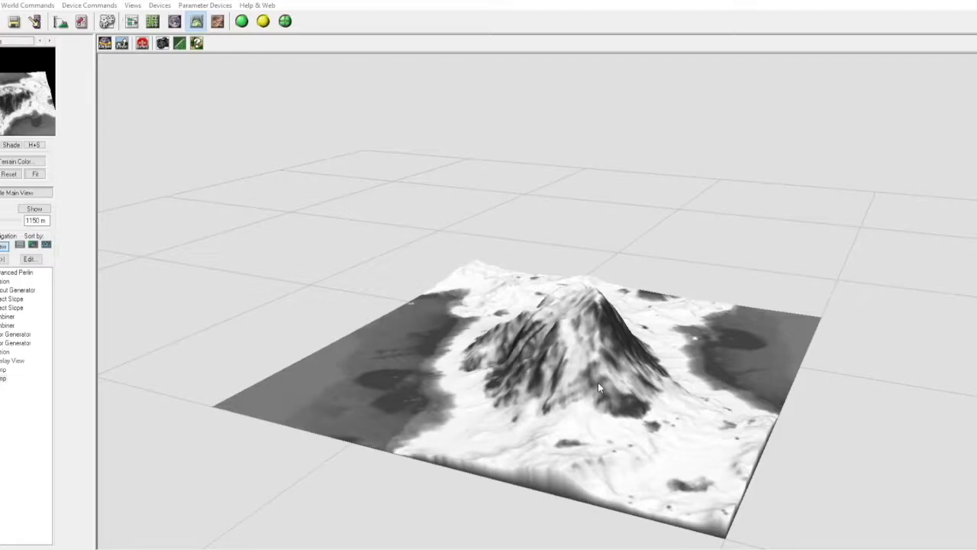
left_click_drag(598, 382, 598, 329)
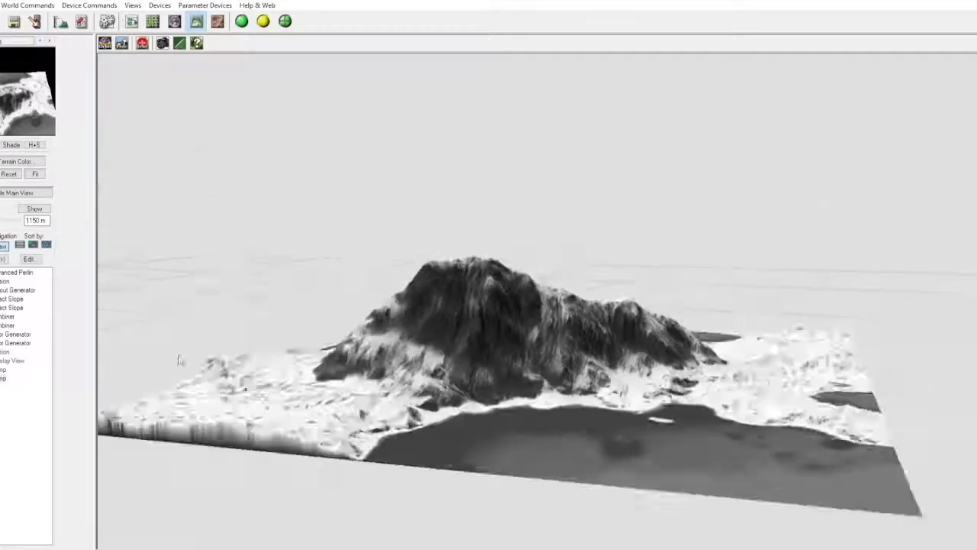
key("Tab")
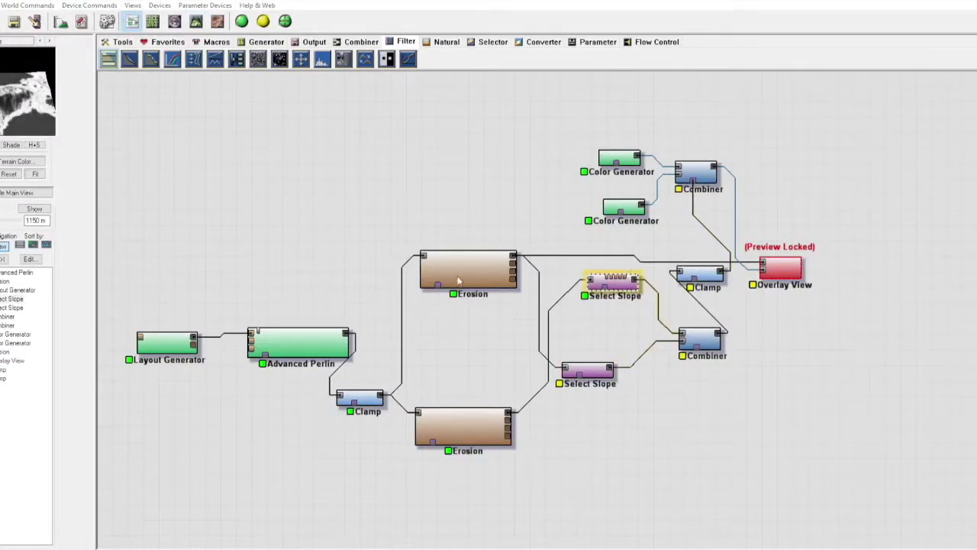
- Connect Erosion's output to the upper Select Slope input and check the rewired terrain in 3D
left_click(461, 417)
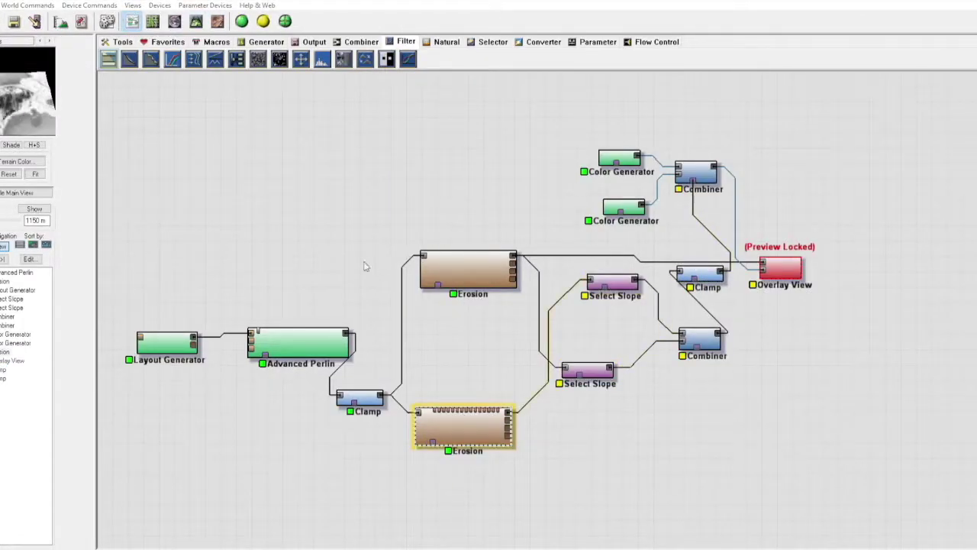
left_click(359, 398)
key("Tab")
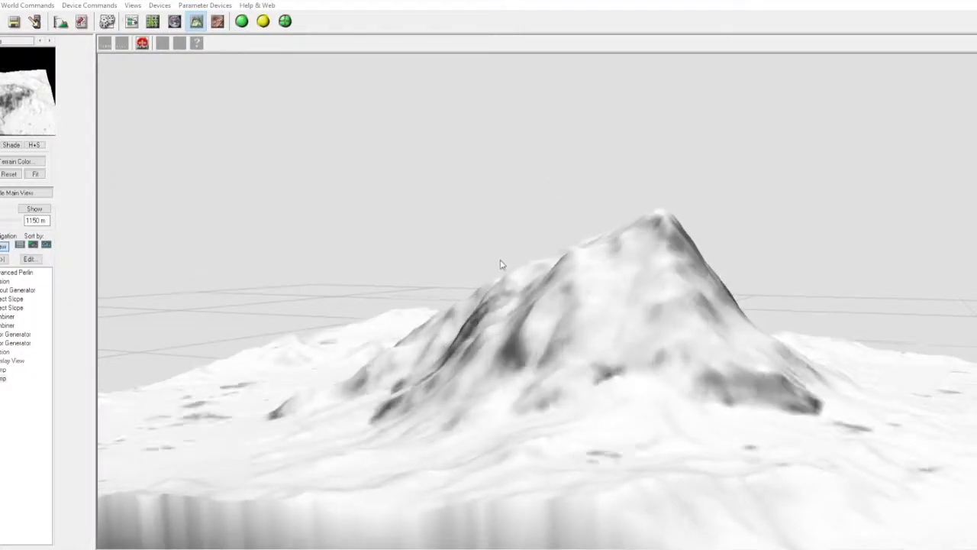
left_click(5, 369)
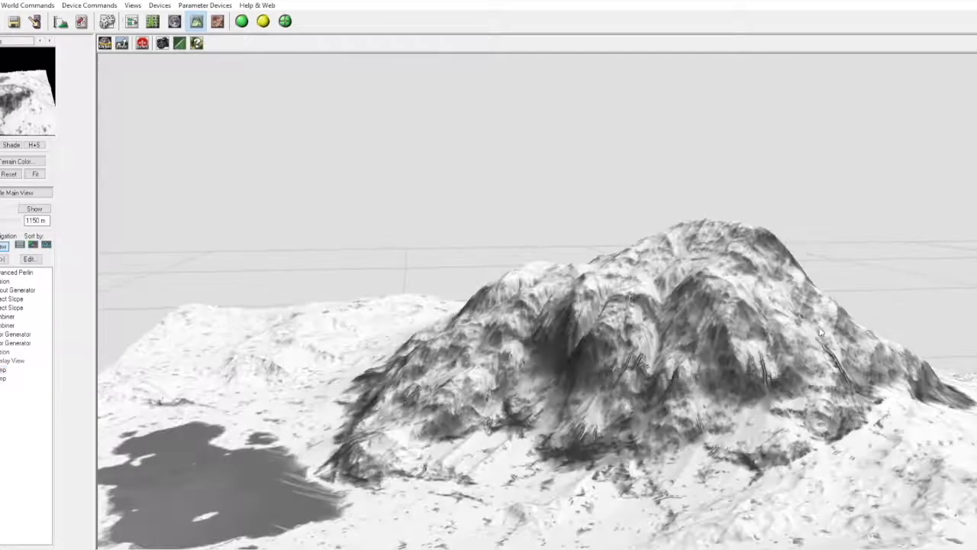
key("F2")
left_click_drag(590, 274, 591, 279)
left_click(195, 20)
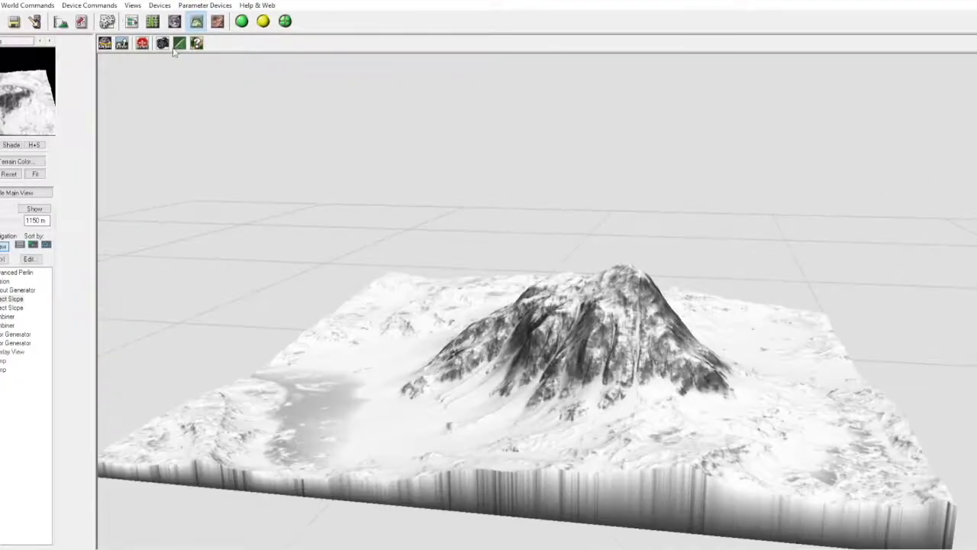
key("F2")
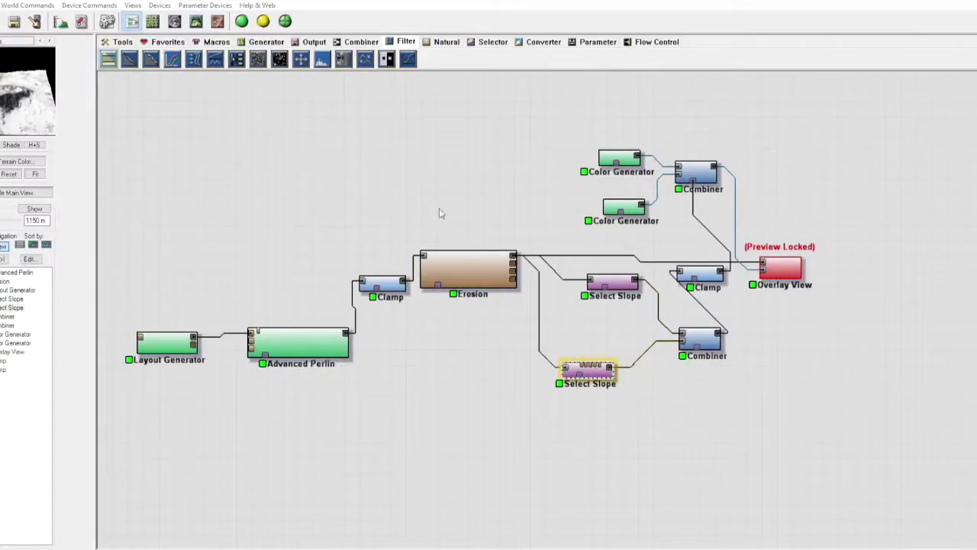
- Release the locked preview and add Height Output and Bitmap Output devices to the graph
left_click(195, 20)
key("F2")
left_click(313, 41)
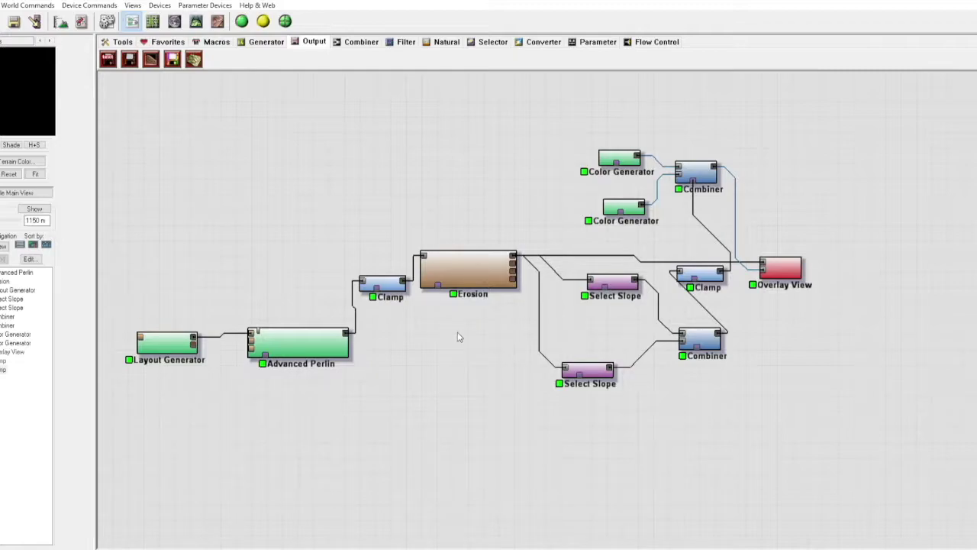
left_click(172, 59)
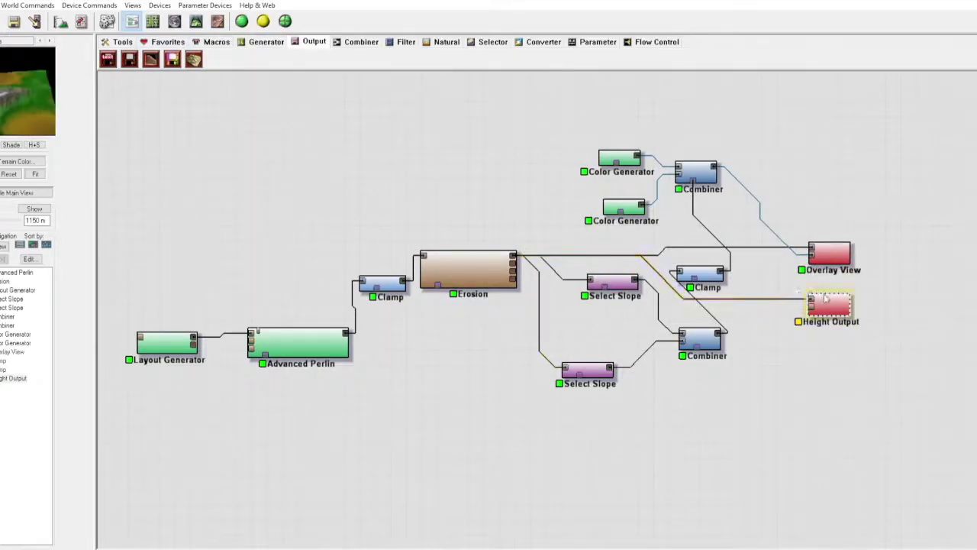
left_click(151, 58)
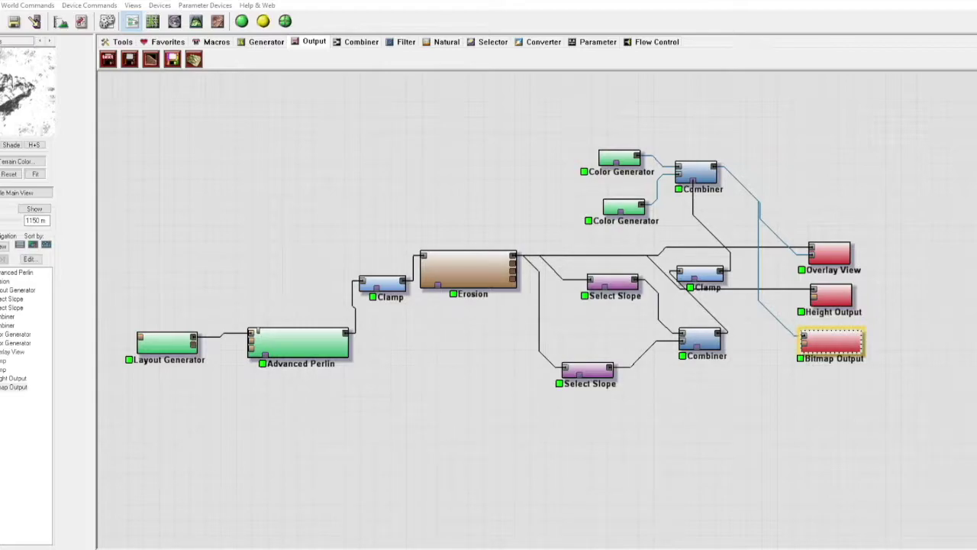
key("Up")
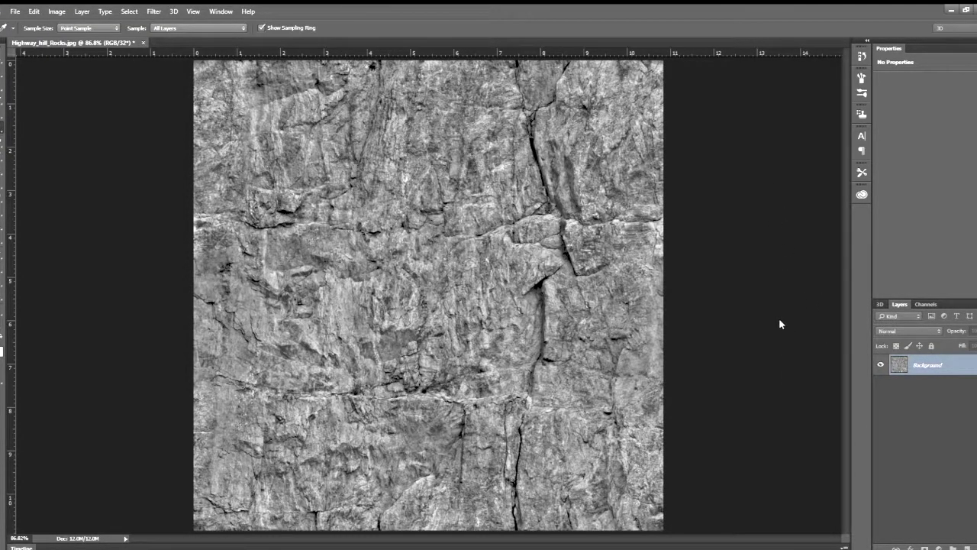
- Compare the flat grey and higher-contrast versions of the rock texture through history toggles
key("ctrl+alt+z")
key("ctrl+alt+z")
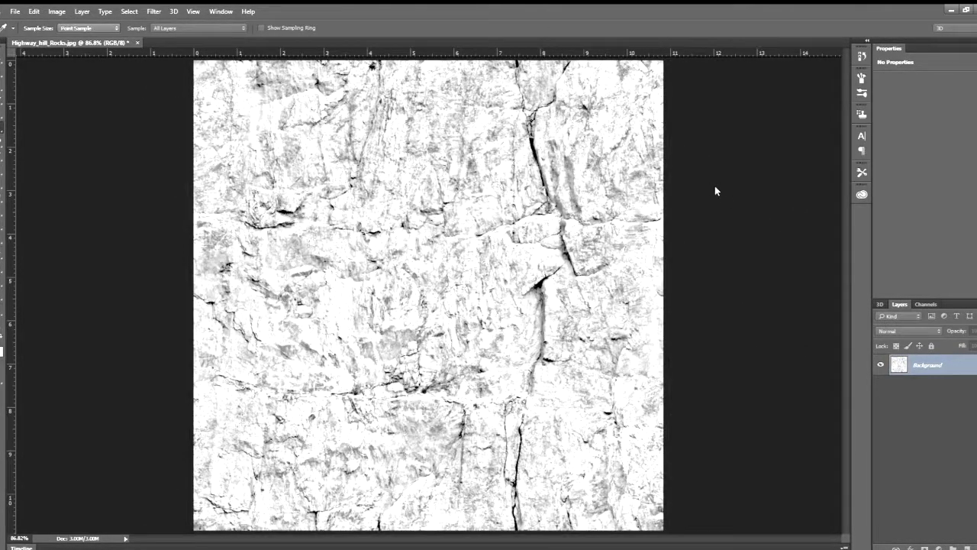
key("m")
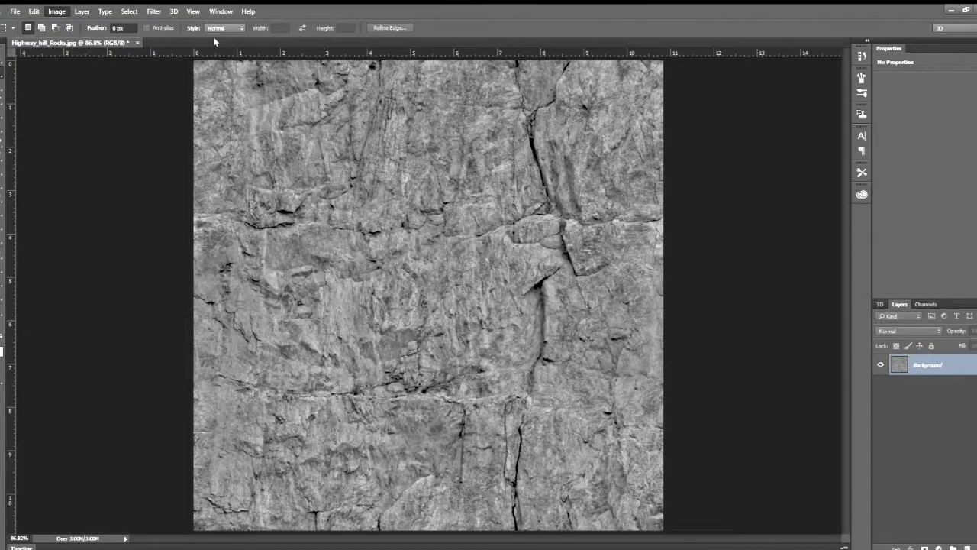
key("i")
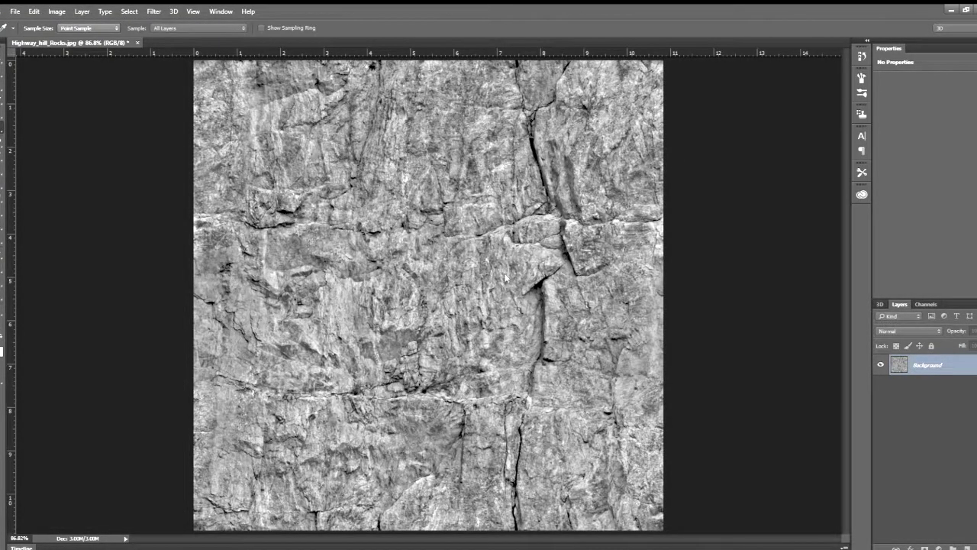
key("m")
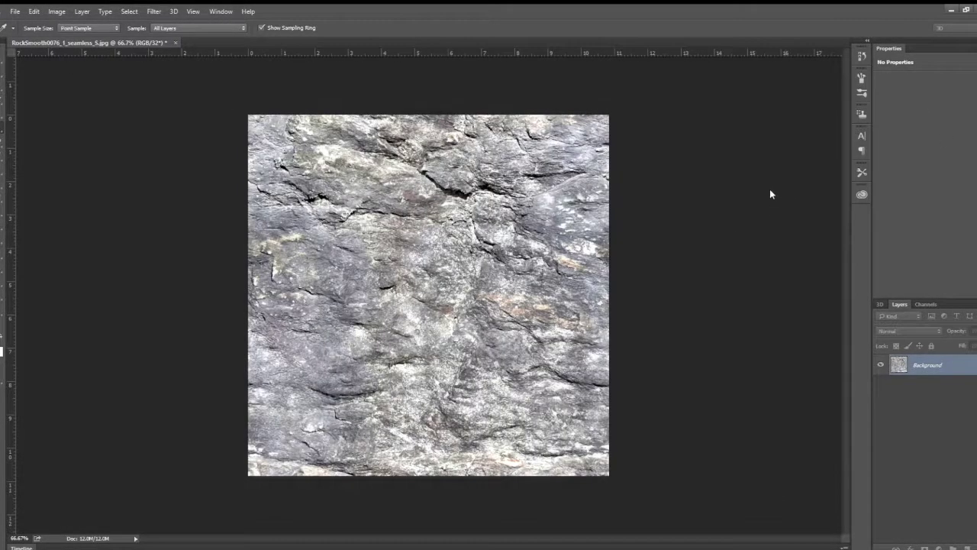
- Step through 32-bit and 8-bit mode changes, comparing the darker and brighter texture versions
key("ctrl+z")
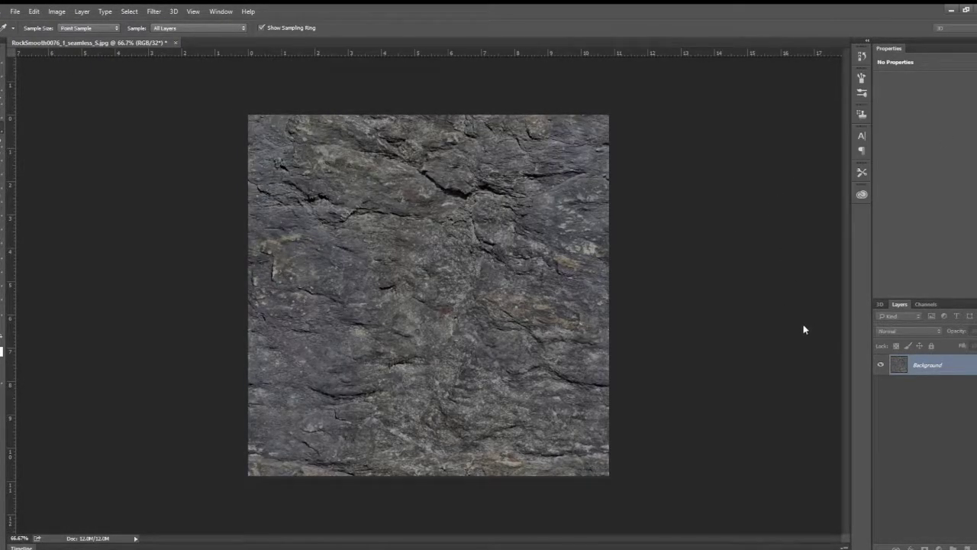
key("ctrl+z")
key("ctrl+z")
key("ctrl+z")
key("ctrl+z")
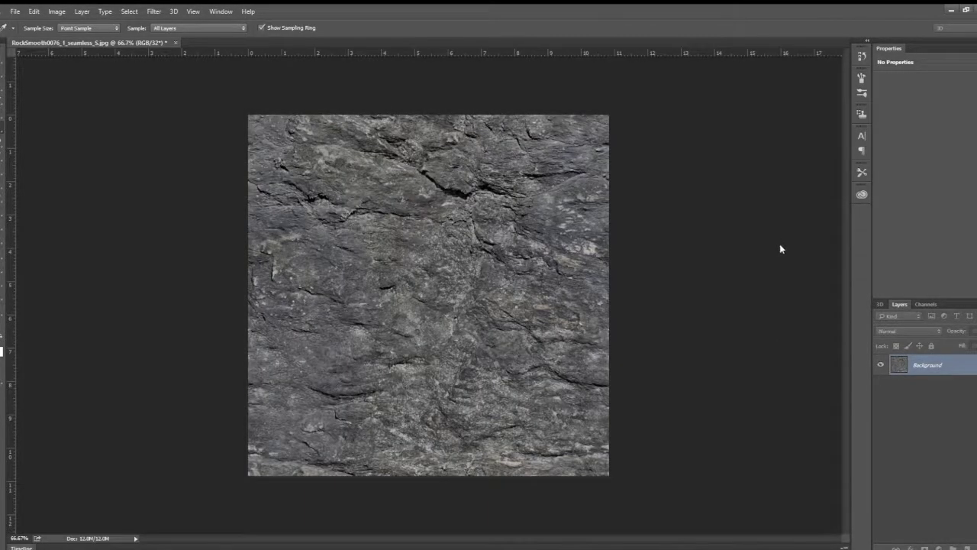
key("ctrl+z")
key("ctrl+z")
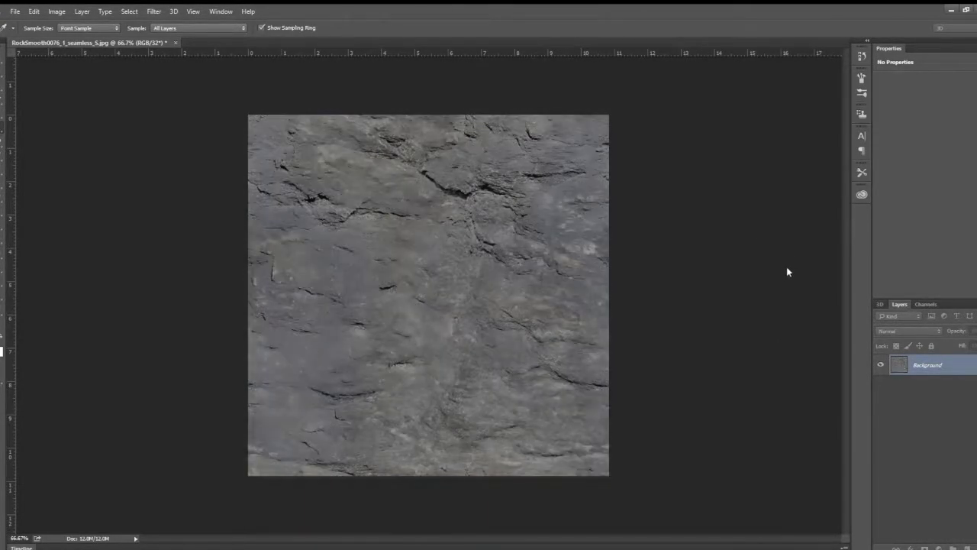
key("m")
key("ctrl+z")
key("i")
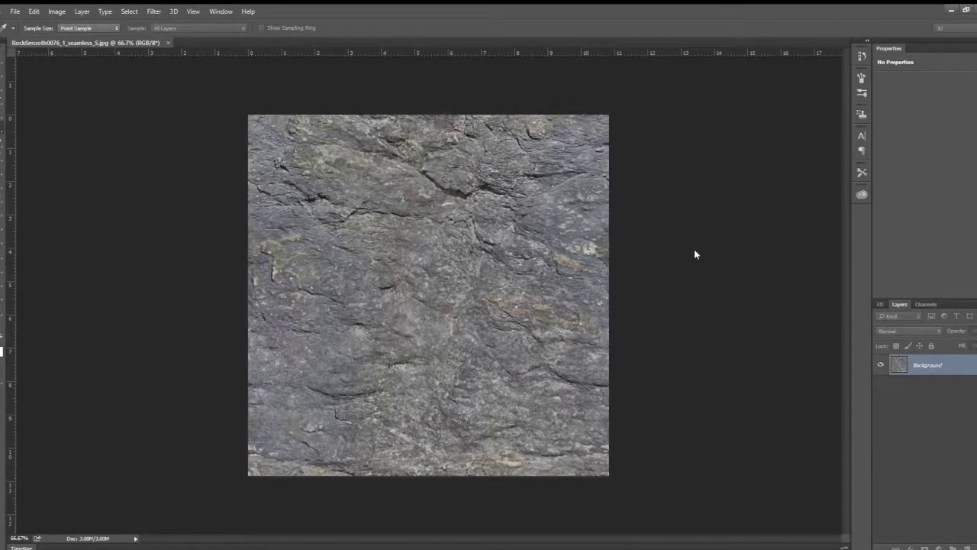
key("ctrl+z")
key("ctrl+z")
key("m")
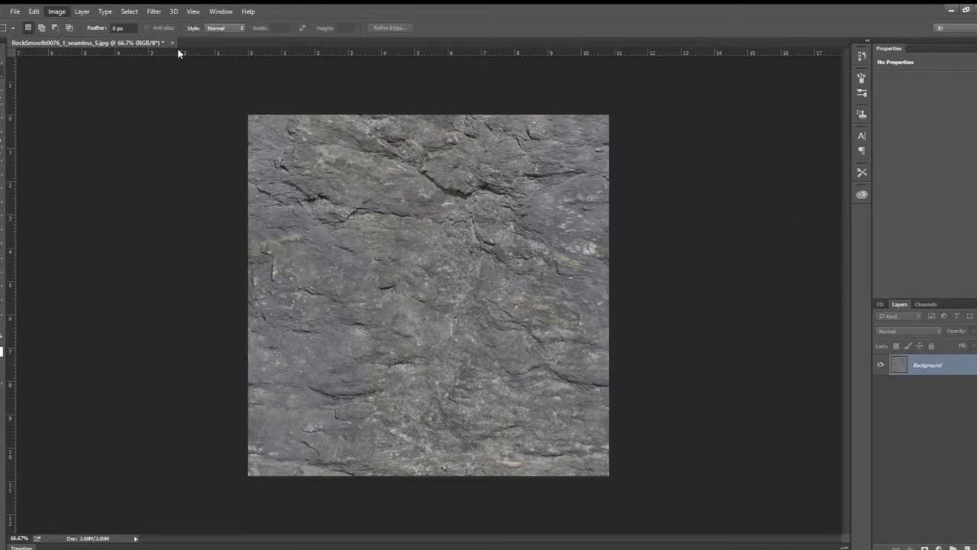
key("i")
key("ctrl+z")
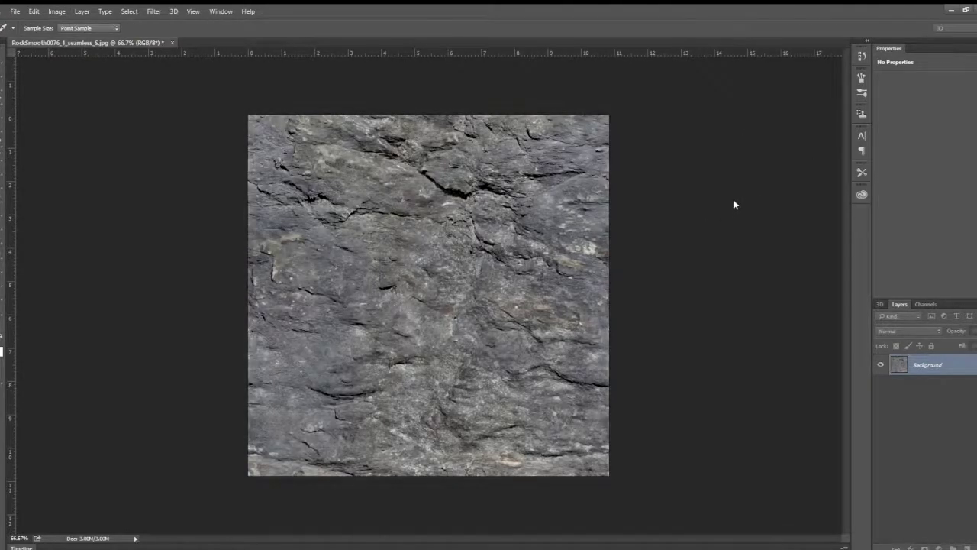
- Redo the 32-bit change and compare the flat grey texture against earlier history states
key("ctrl+z")
key("ctrl+z")
key("ctrl+z")
key("ctrl+z")
key("ctrl+z")
key("ctrl+z")
key("ctrl+z")
key("ctrl+shift+z")
key("ctrl+z")
key("ctrl+z")
key("ctrl+z")
key("ctrl+z")
key("ctrl+z")
key("ctrl+z")
key("ctrl+z")
key("ctrl+z")
key("ctrl+z")
key("ctrl+z")
key("ctrl+z")
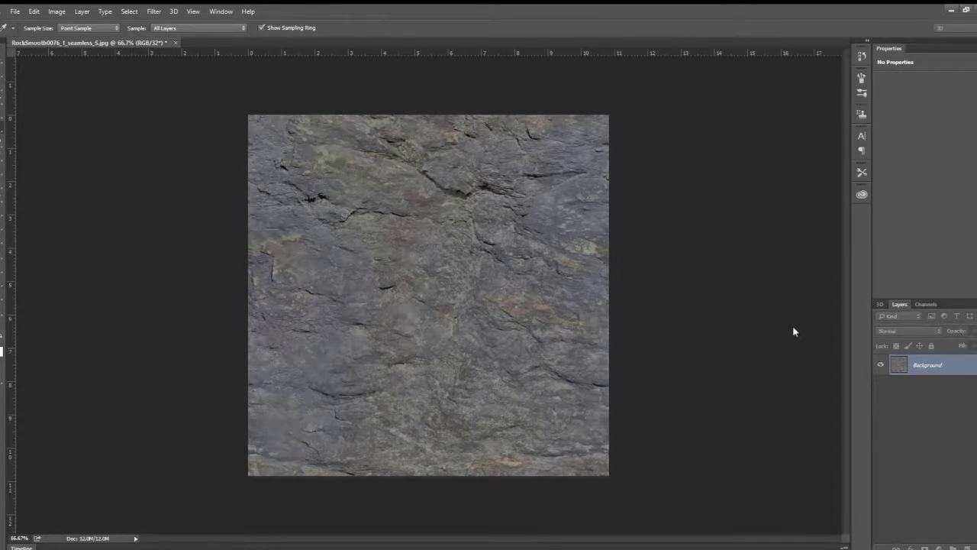
key("ctrl+z")
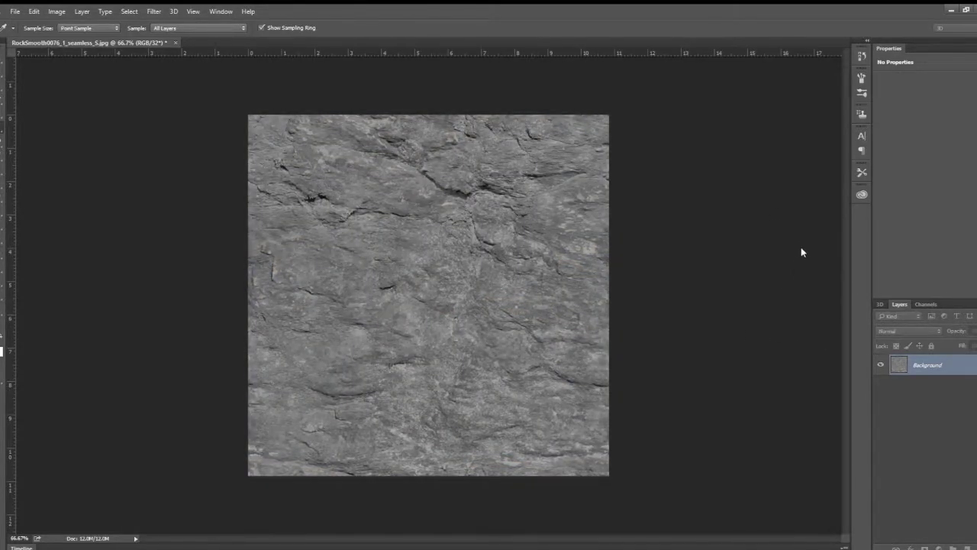
key("ctrl+z")
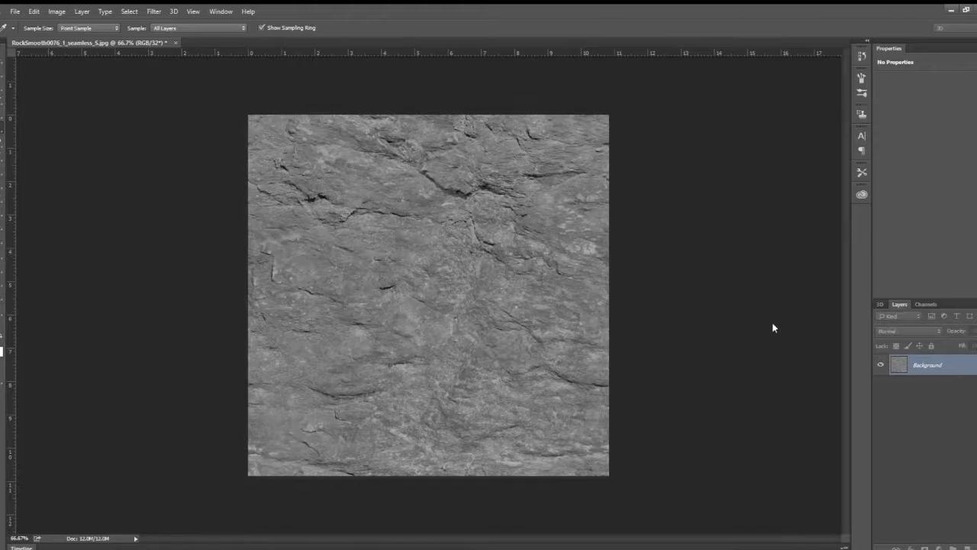
key("ctrl+z")
key("ctrl+z")
key("ctrl+z")
key("ctrl+z")
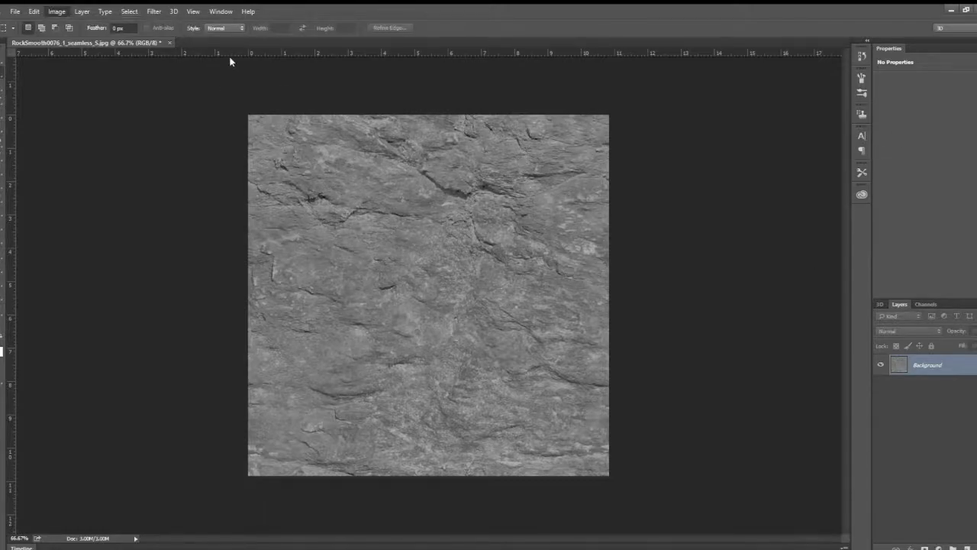
key("i")
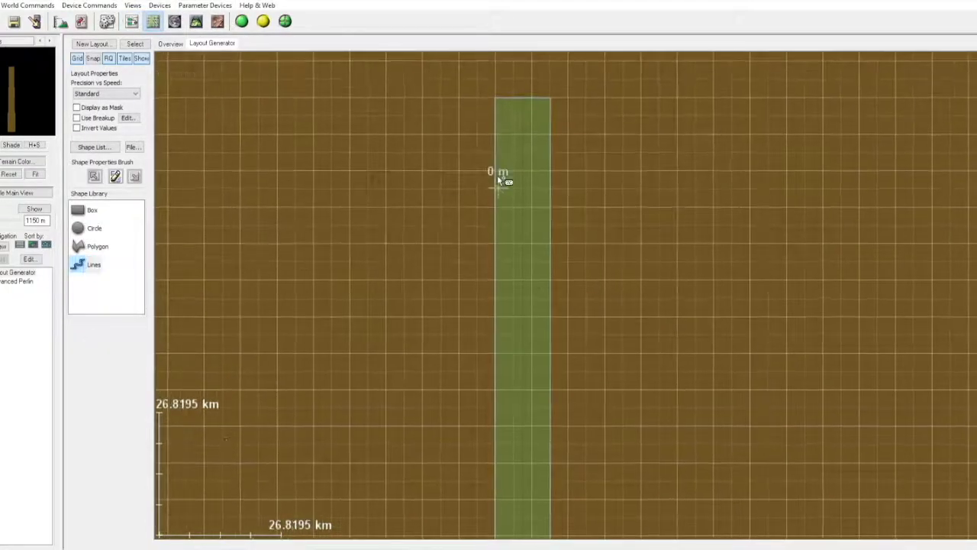
- Place line points down the green strip of the layout, panning along it
left_click_drag(479, 326, 481, 325)
key("ctrl+z")
left_click(571, 190)
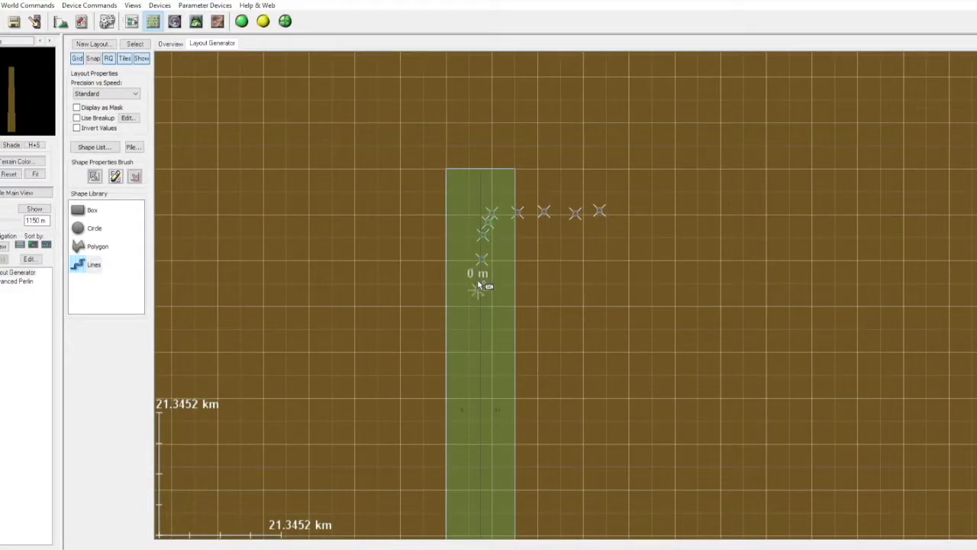
right_click_drag(477, 352, 445, 200)
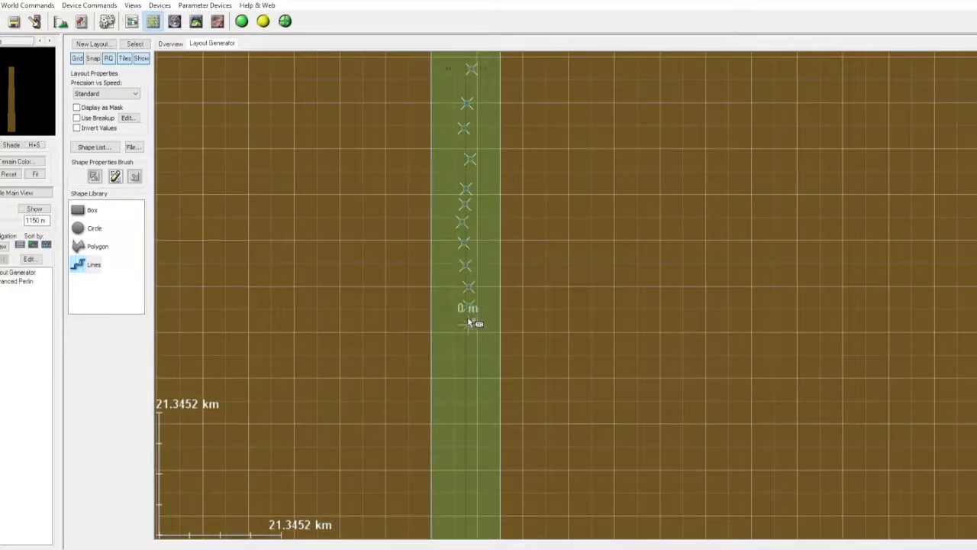
scroll(456, 392, "down", 1)
scroll(546, 194, "down", 5)
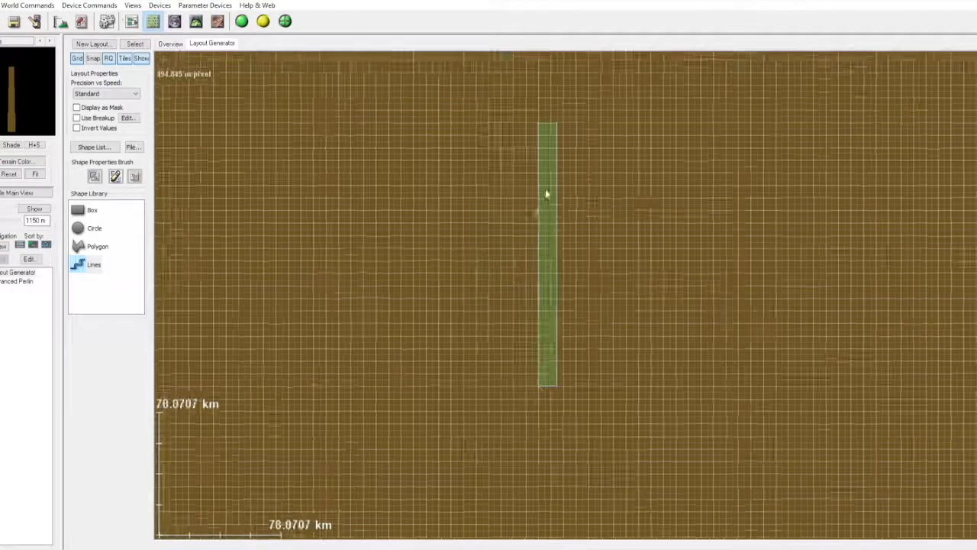
scroll(578, 277, "up", 5)
scroll(504, 127, "down", 2)
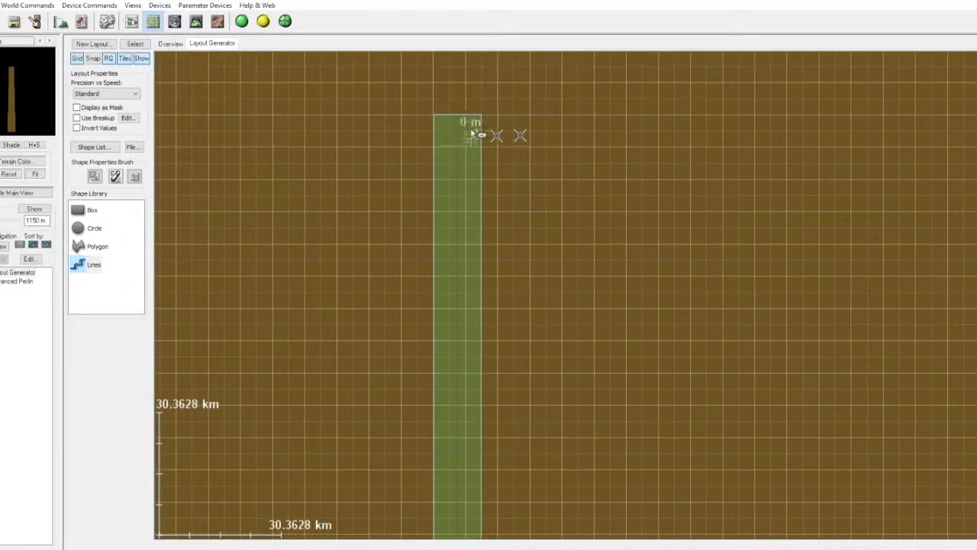
right_click_drag(456, 391, 452, 323)
scroll(491, 218, "down", 2)
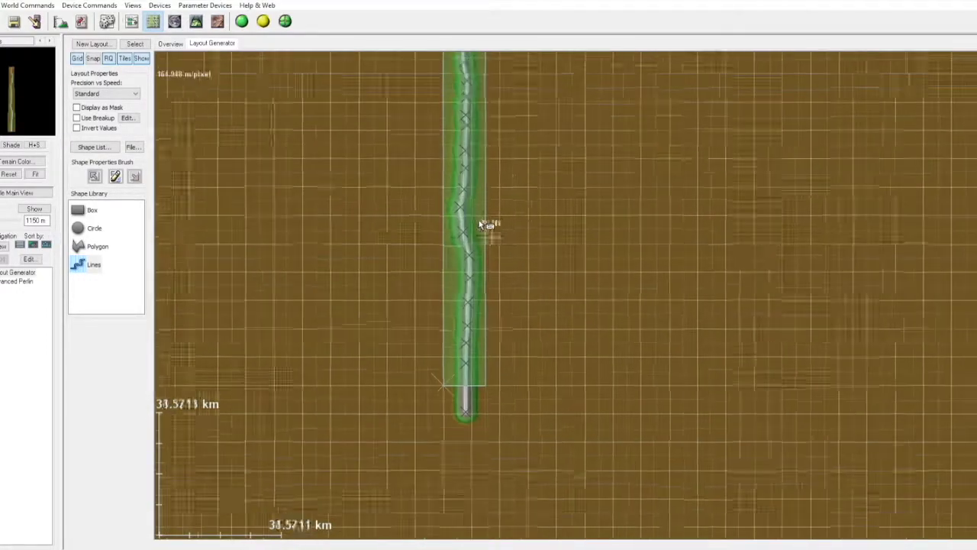
- Turn on Invert Values and Use Breakup for the line shape
left_click(107, 126)
left_click(113, 119)
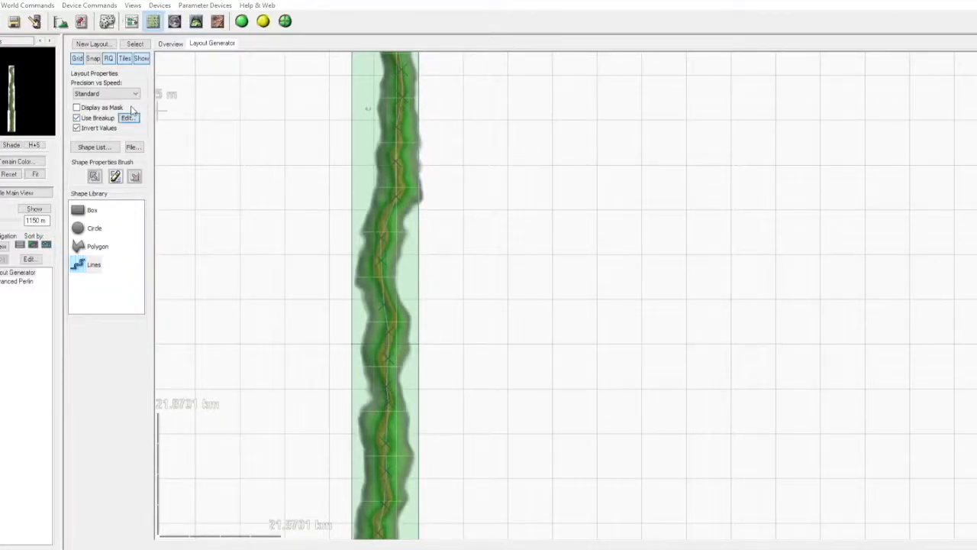
mouse_move(501, 295)
right_mouse_down()
mouse_move(561, 347)
mouse_move(458, 251)
mouse_move(493, 247)
right_mouse_up()
- Preview the river strip in 3D, orbiting so the strip runs diagonally
key("F4")
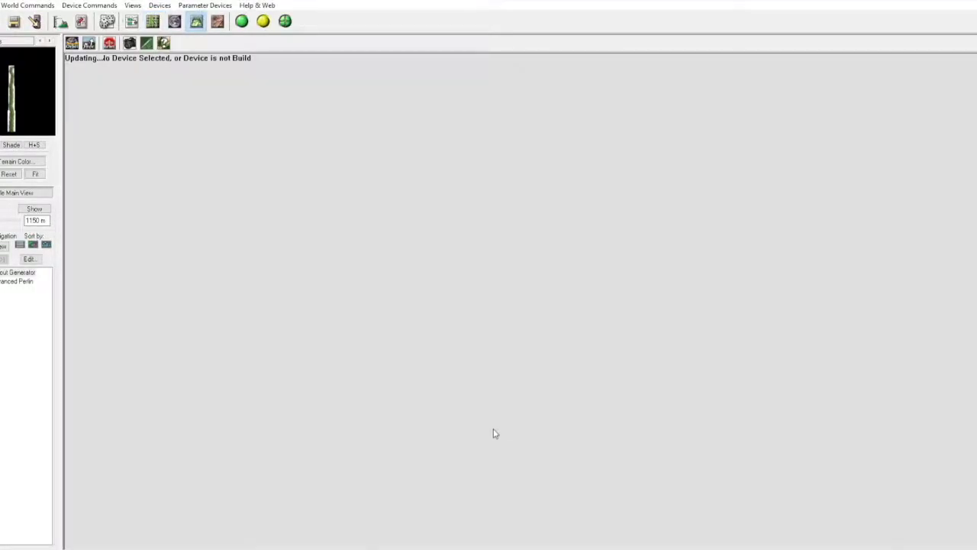
key("F3")
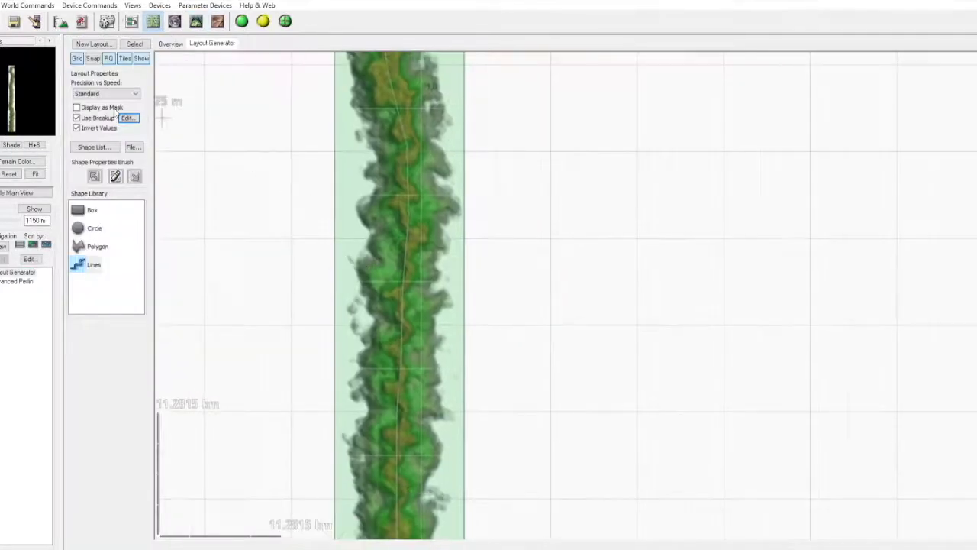
key("F4")
mouse_move(475, 343)
left_mouse_down()
mouse_move(710, 334)
mouse_move(489, 336)
left_mouse_up()
key("F2")
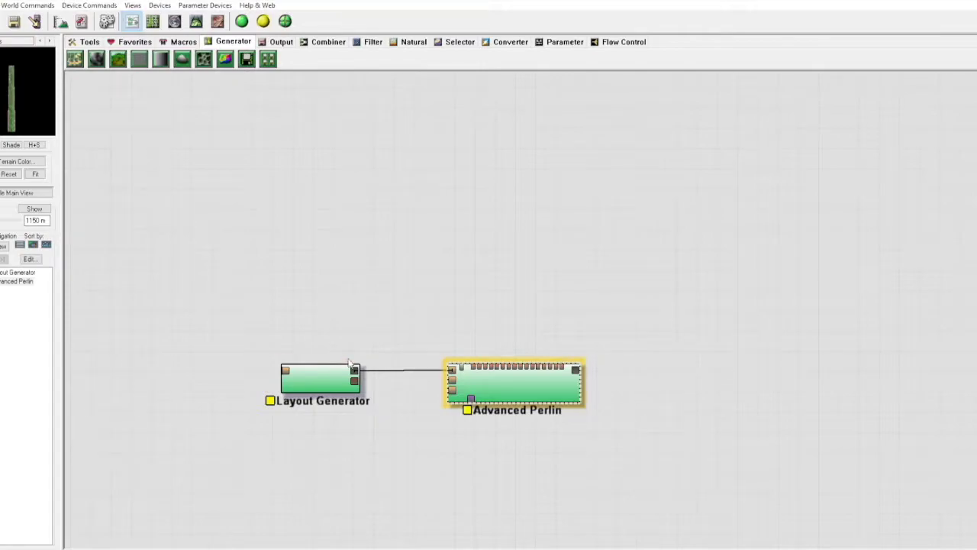
key("F4")
scroll(500, 386, "down", 3)
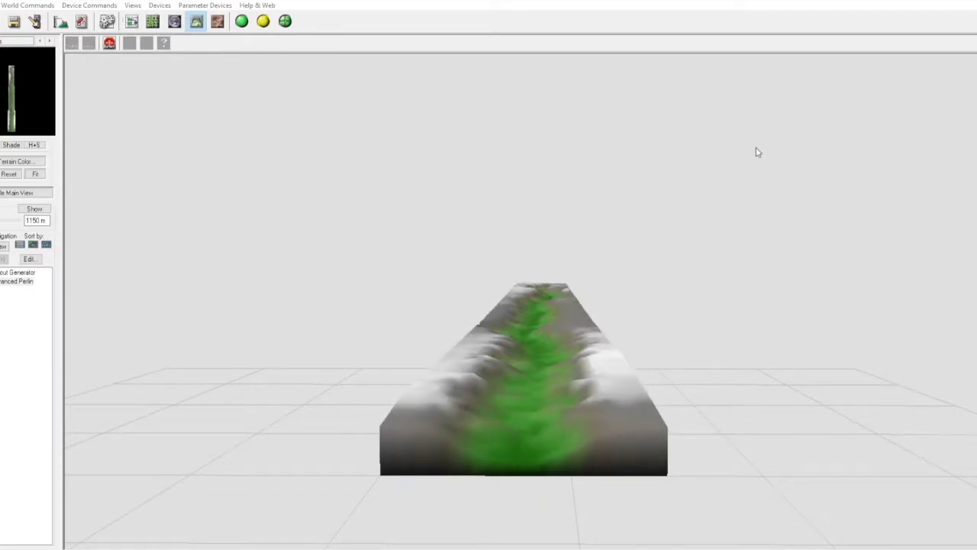
mouse_move(770, 171)
left_mouse_down()
mouse_move(574, 410)
mouse_move(572, 371)
mouse_move(559, 353)
mouse_move(532, 374)
left_mouse_up()
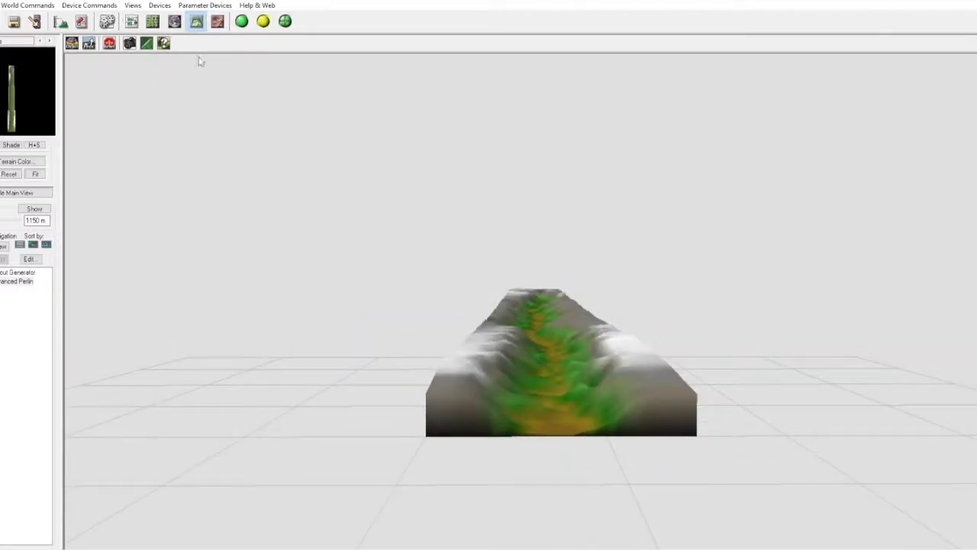
- Add a Natural > Erosion device beside Advanced Perlin in the graph
left_click(131, 20)
left_click(413, 41)
left_click(76, 58)
left_click(599, 379)
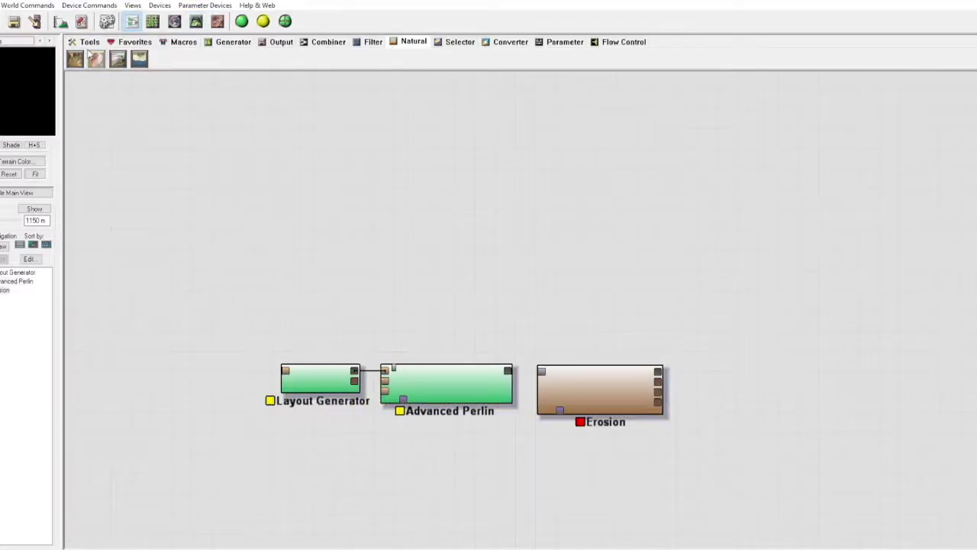
- Orbit the 3D terrain, then nudge Erosion right in the network and show the macro devices
key("F3")
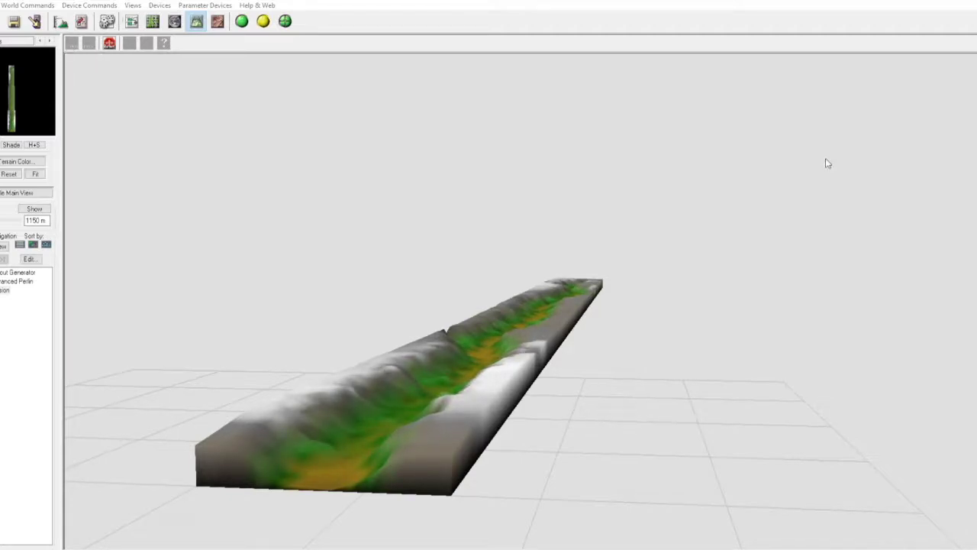
left_click_drag(166, 61, 321, 217)
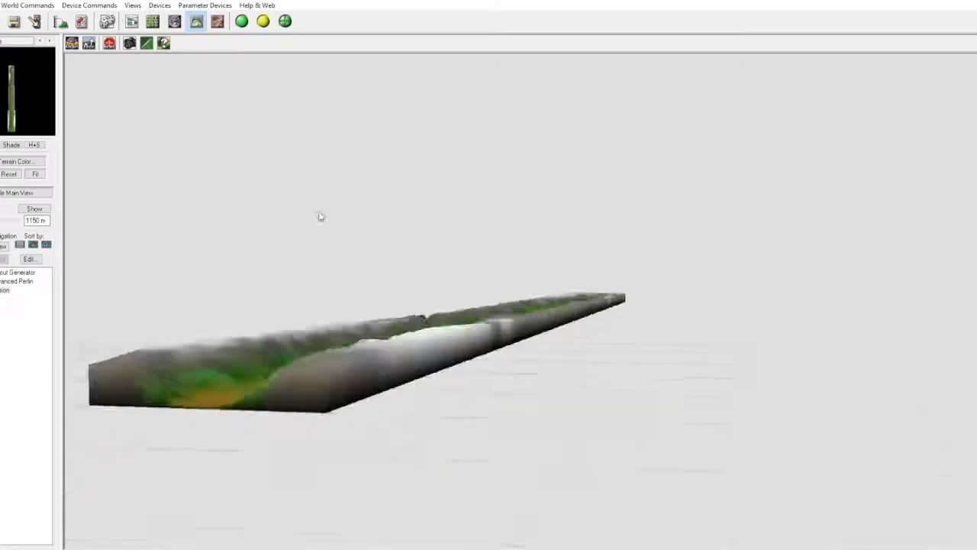
left_click(132, 20)
left_click_drag(612, 389, 619, 389)
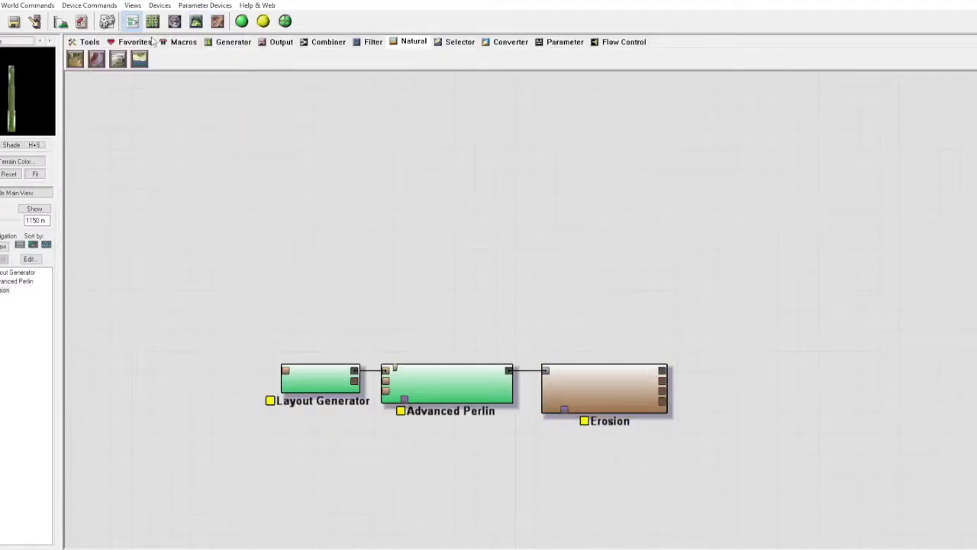
left_click(182, 41)
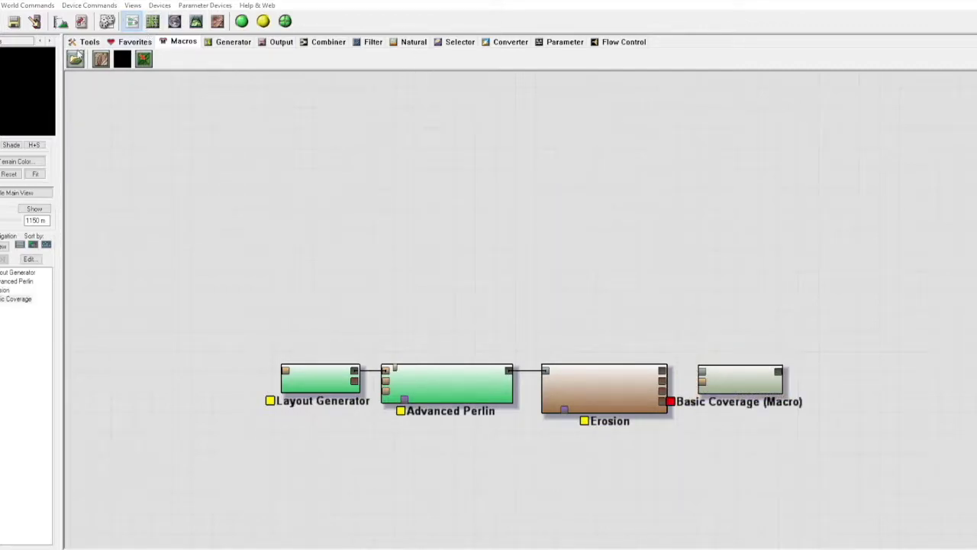
- Place the Basic Coverage and Coastal Overlay macros and add an Overlay View fed by Erosion
mouse_move(741, 375)
left_mouse_down()
mouse_move(730, 208)
mouse_move(748, 233)
left_mouse_up()
left_click_drag(733, 317, 840, 288)
left_click(276, 41)
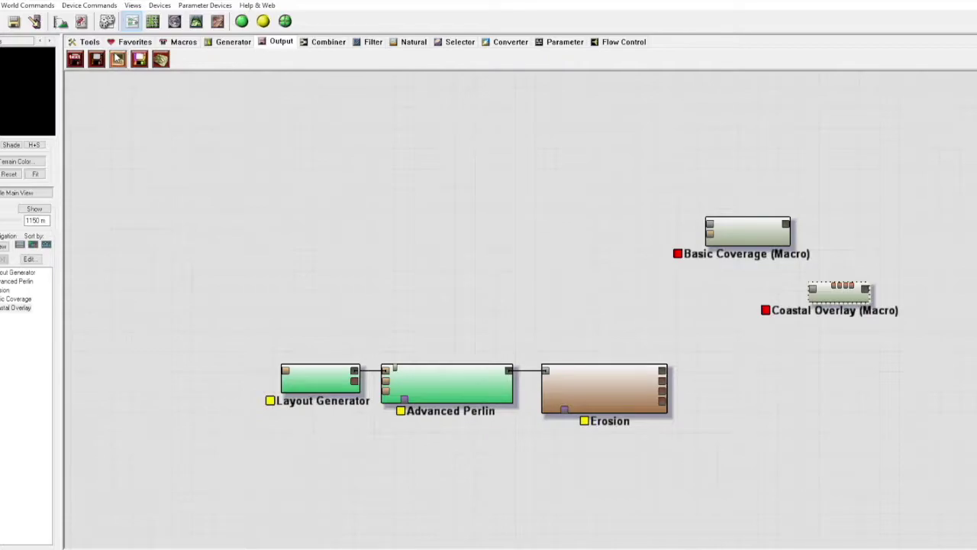
left_click(96, 59)
left_click(703, 343)
left_click_drag(430, 323, 682, 334)
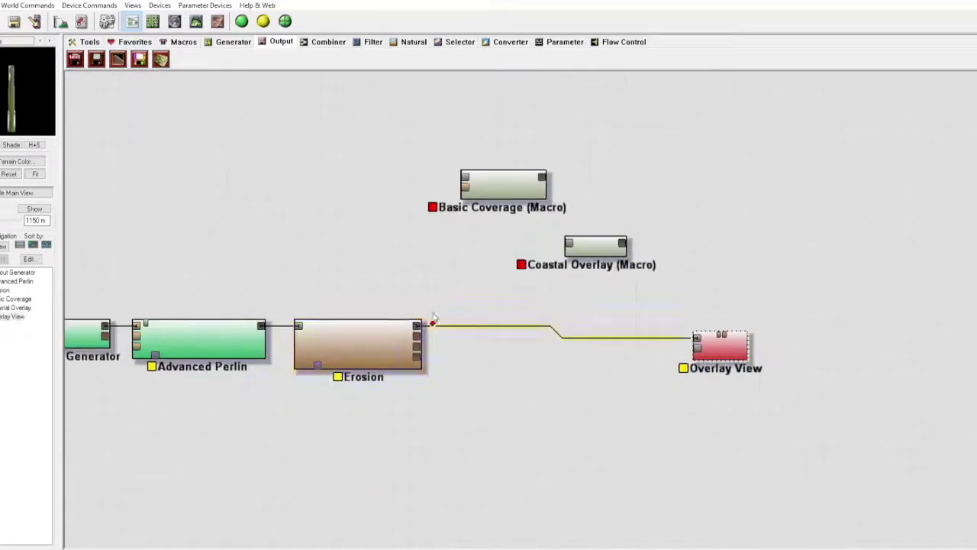
- Insert a Clamp between Erosion and Overlay View, rebuild, and inspect the terrain in 3D
left_click(372, 42)
left_click(478, 315)
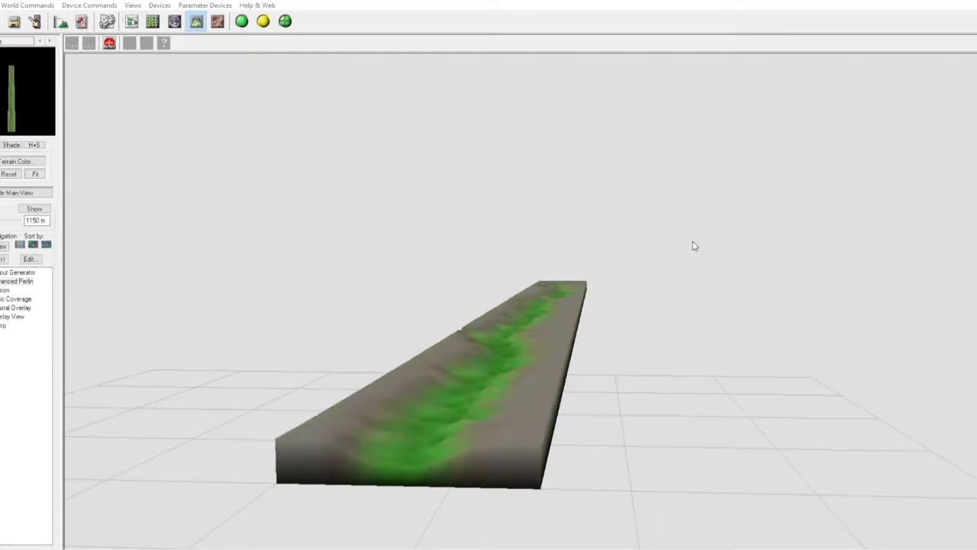
left_click(9, 281)
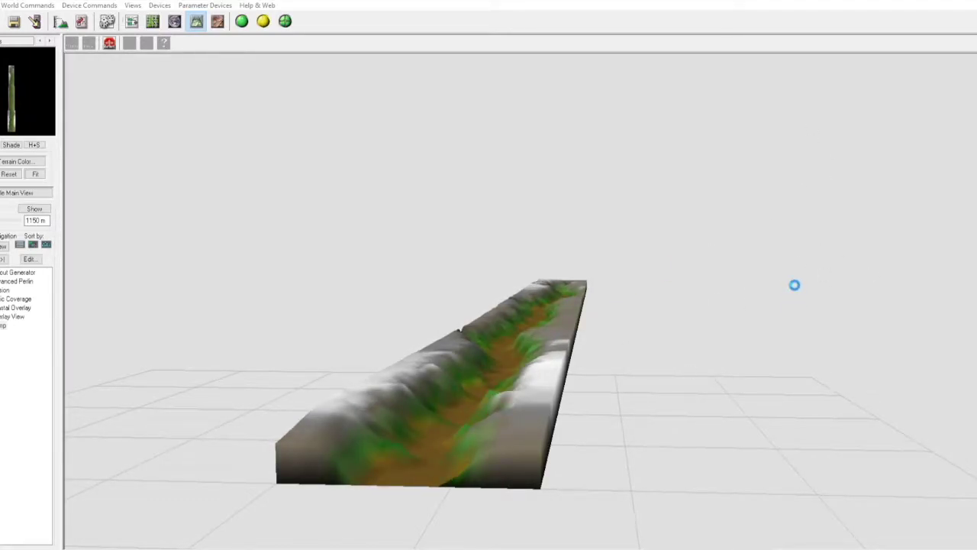
left_click_drag(794, 285, 484, 402)
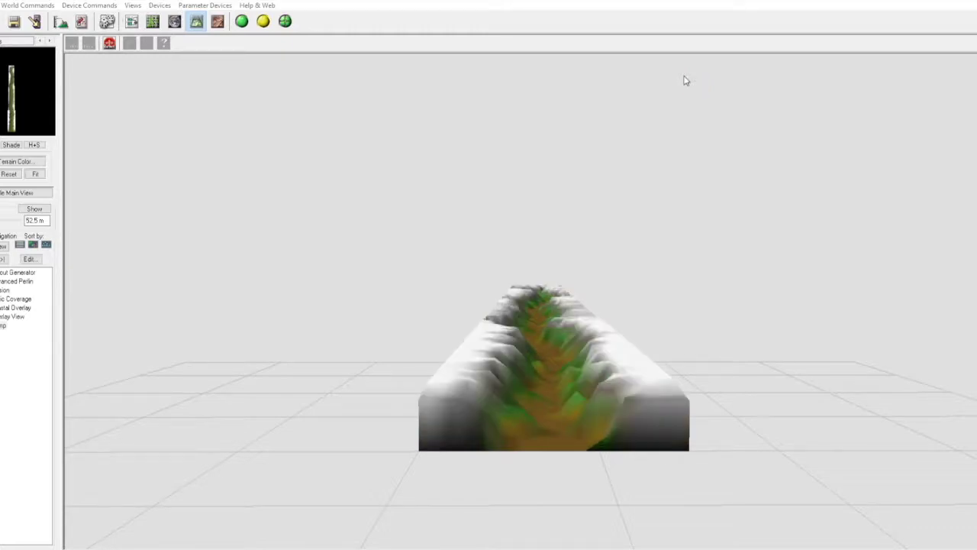
mouse_move(550, 367)
left_mouse_down()
mouse_move(817, 356)
mouse_move(705, 347)
mouse_move(290, 388)
mouse_move(559, 292)
mouse_move(608, 356)
left_mouse_up()
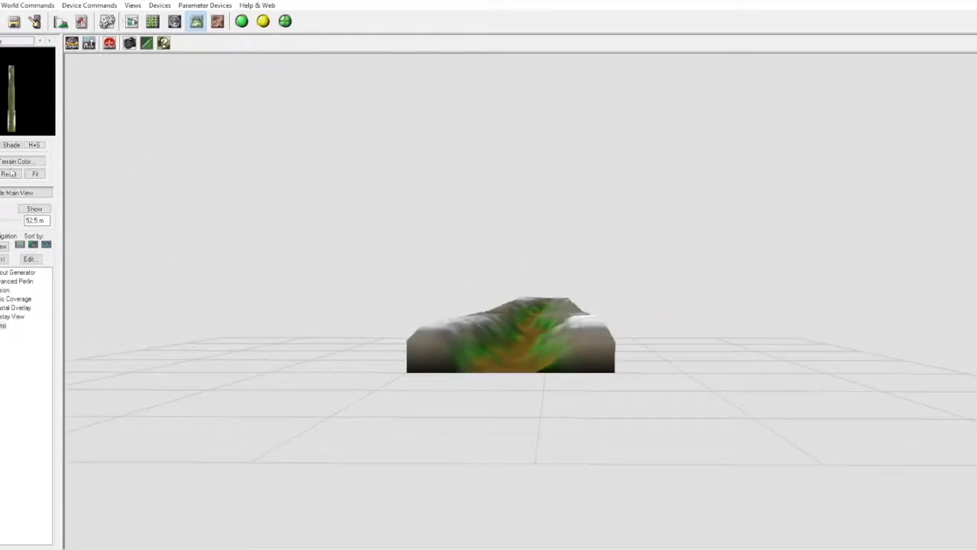
left_click(12, 281)
left_click(11, 316)
- Wire Erosion into Basic Coverage and Basic Coverage into the Overlay View
left_click_drag(429, 323, 510, 197)
mouse_move(623, 246)
left_mouse_down()
mouse_move(675, 221)
mouse_move(685, 227)
left_mouse_up()
left_click_drag(581, 197, 682, 341)
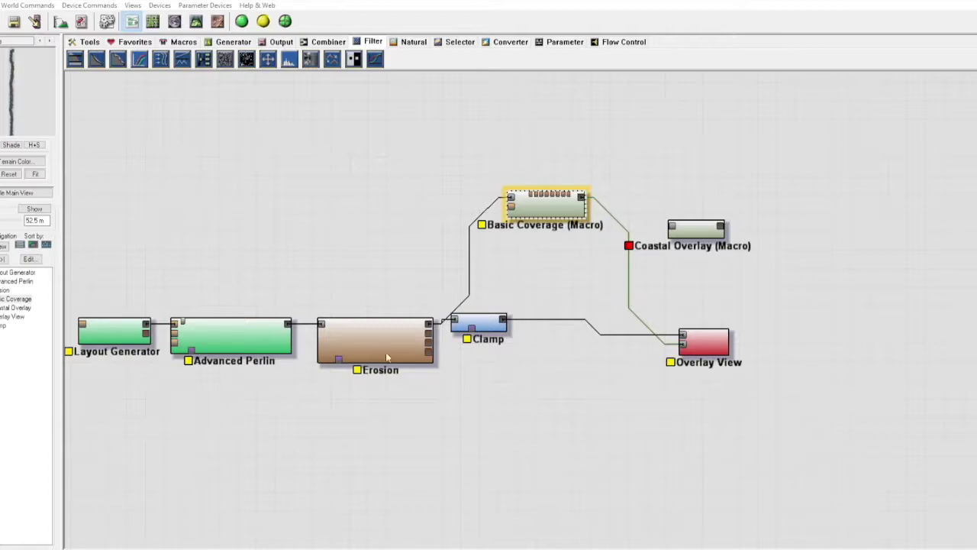
- Route Clamp's output into Coastal Overlay and preview Coastal Overlay in 3D
key("F3")
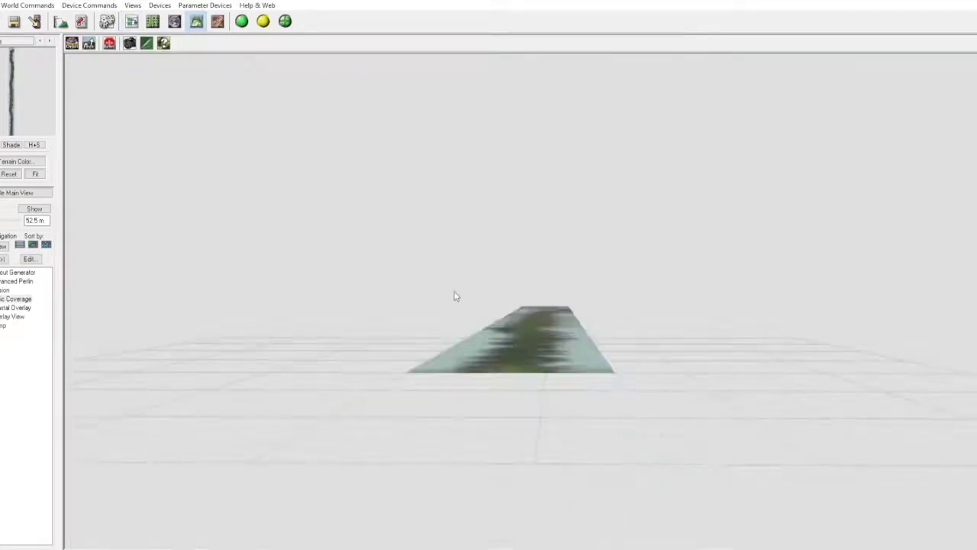
key("F1")
key("F3")
key("F1")
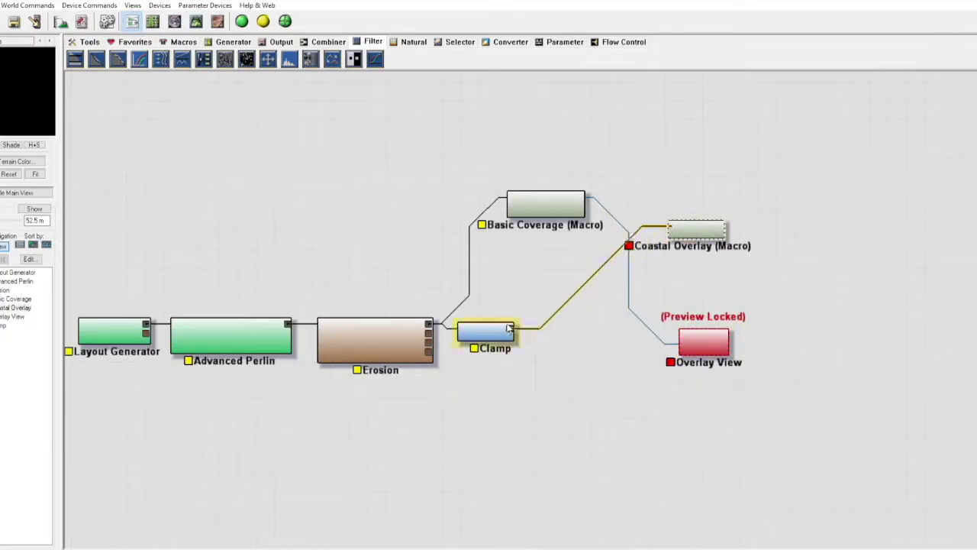
left_click_drag(533, 336, 513, 327)
left_click_drag(712, 226, 609, 376)
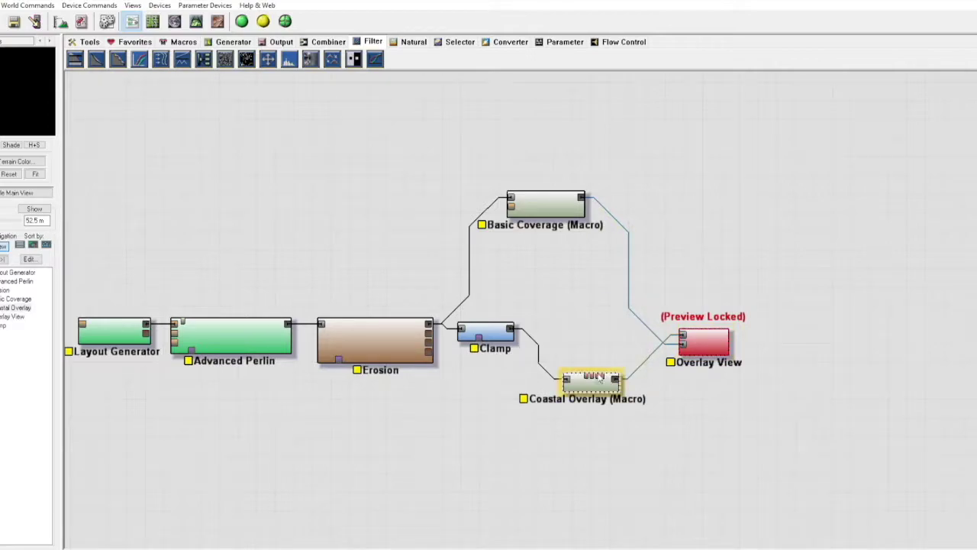
key("F3")
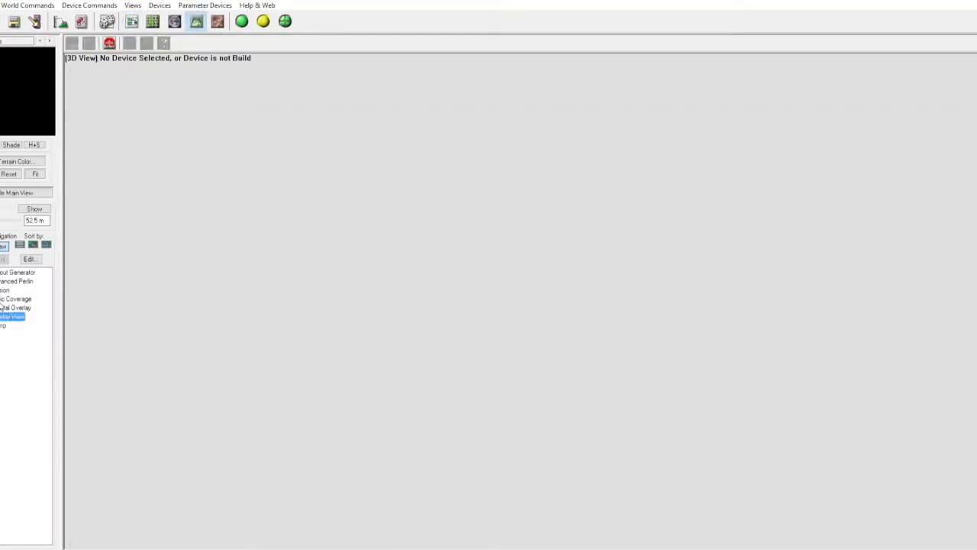
left_click(15, 307)
key("F2")
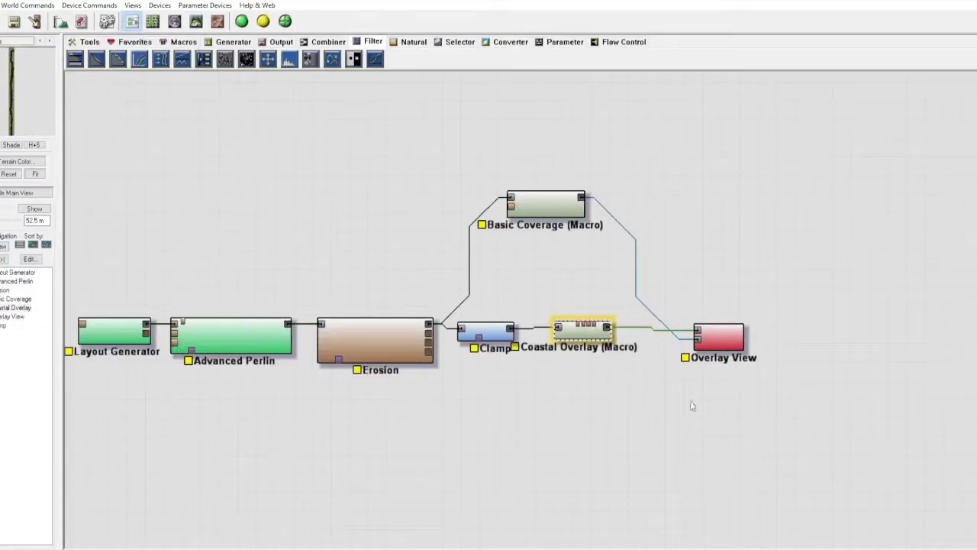
- Rearrange the network with Coastal Overlay above Erosion and Erosion below Clamp
left_click_drag(675, 291, 482, 278)
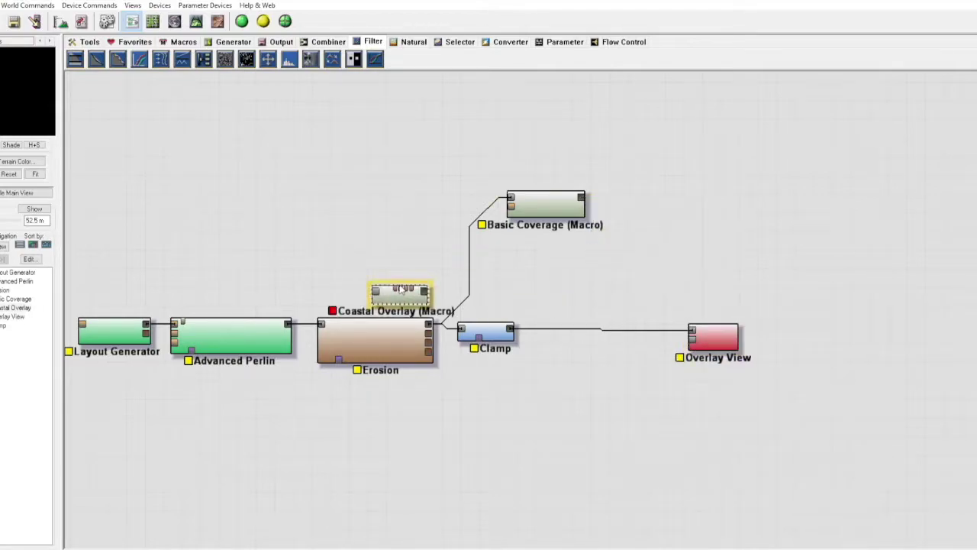
left_click(571, 200)
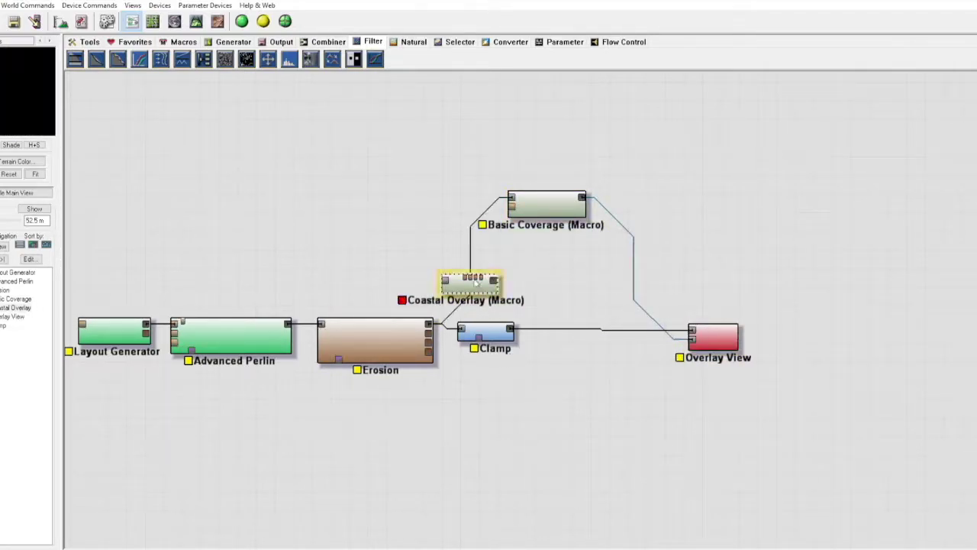
left_click_drag(496, 282, 372, 262)
left_click_drag(374, 336, 467, 427)
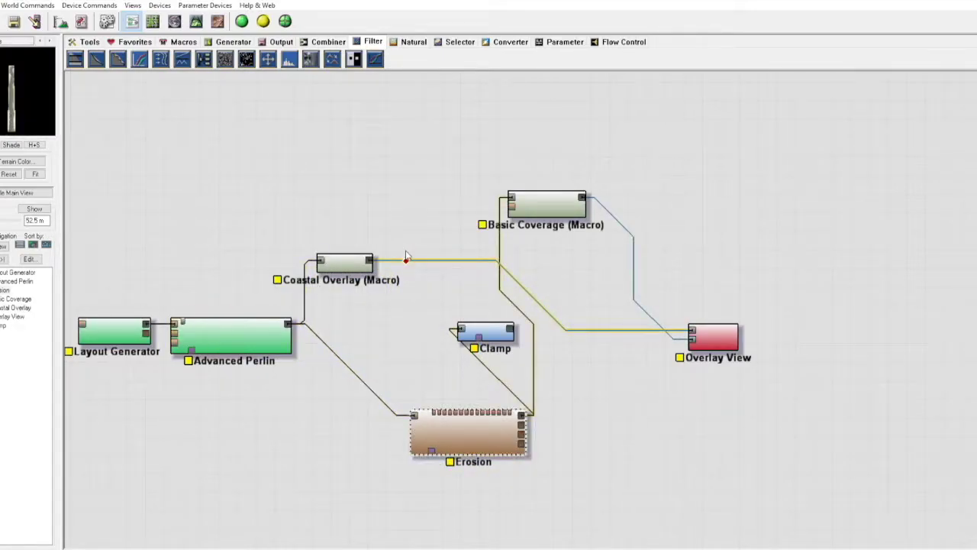
left_click(347, 262)
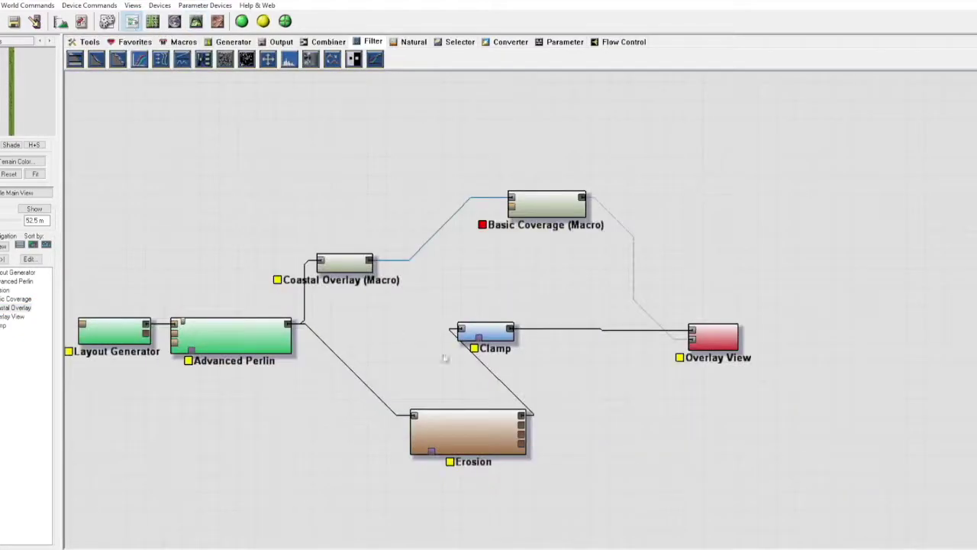
left_click(367, 380)
left_click(475, 330)
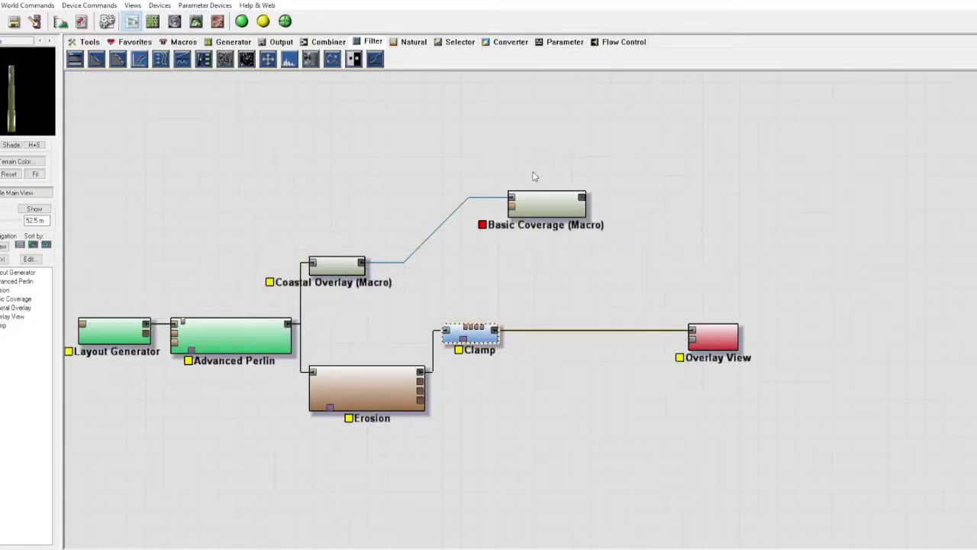
- Try Basic Coverage in the Clamp–Coastal Overlay link, then delete it and check the 3D preview
left_click_drag(362, 261, 692, 336)
mouse_move(546, 202)
left_mouse_down()
mouse_move(604, 335)
mouse_move(582, 162)
left_mouse_up()
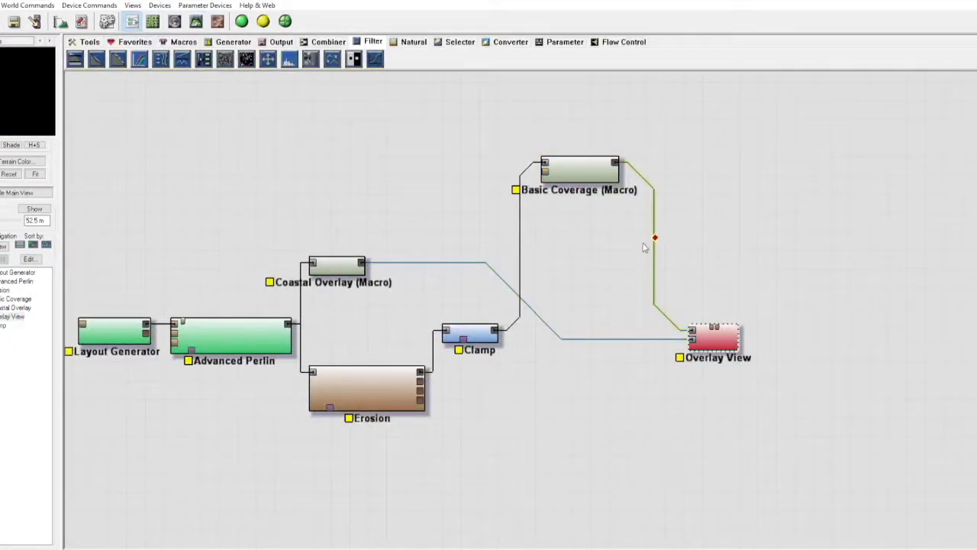
left_click_drag(591, 161, 490, 262)
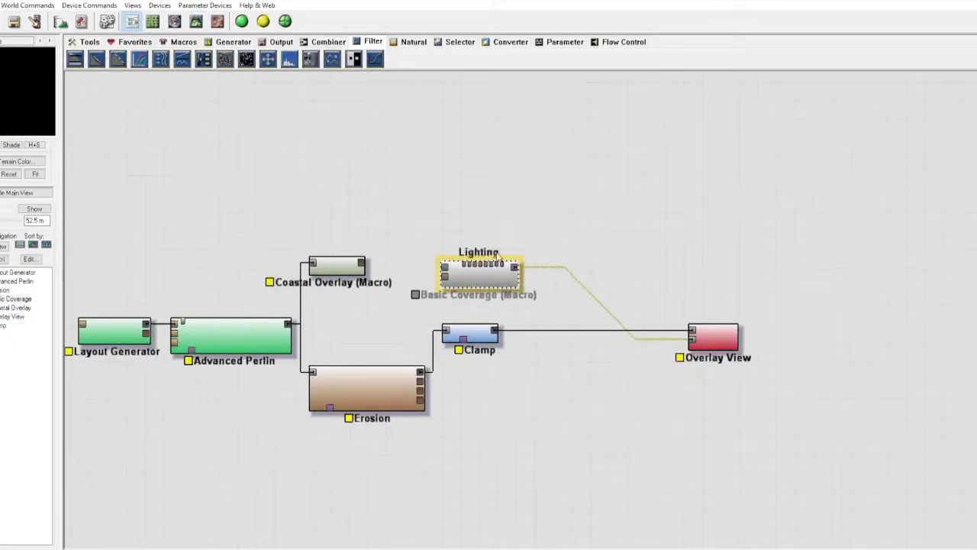
key("Delete")
left_click(7, 196)
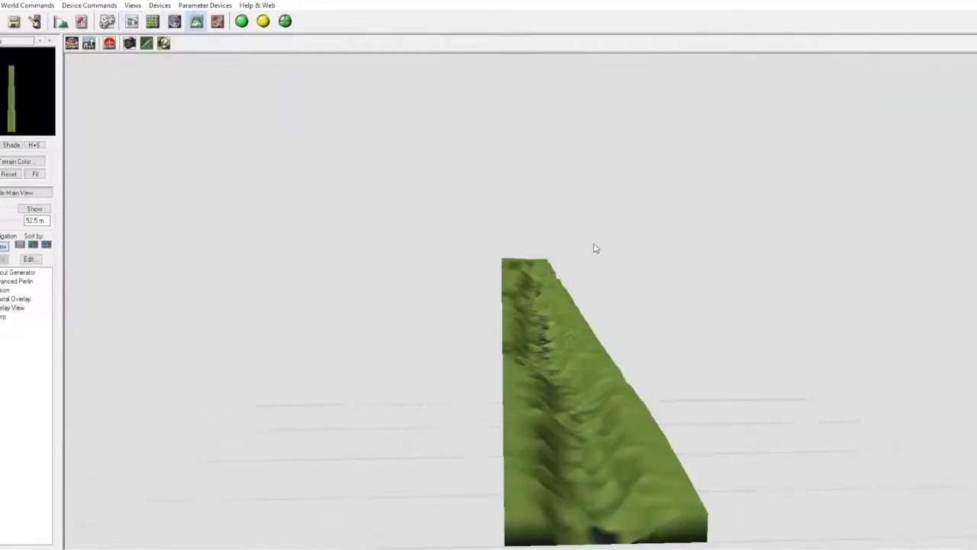
key("F5")
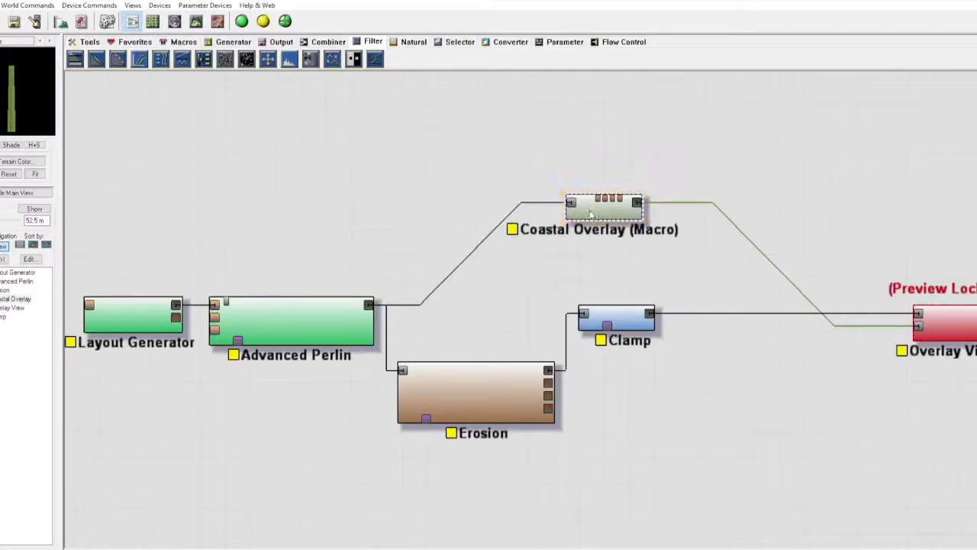
left_click(235, 40)
left_click(413, 41)
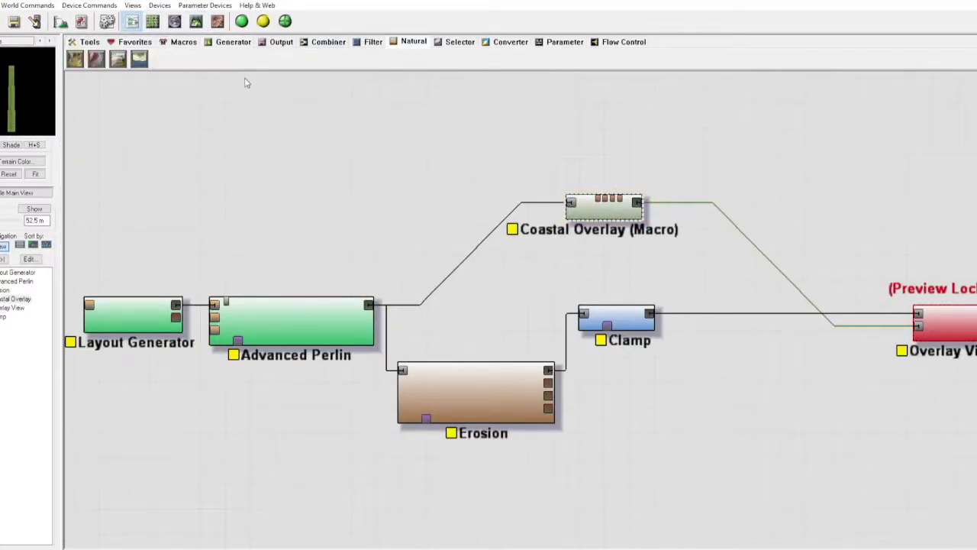
- Insert a Coast Erosion device before Coastal Overlay and reposition Clamp and Erosion
left_click_drag(139, 59, 458, 252)
key("F4")
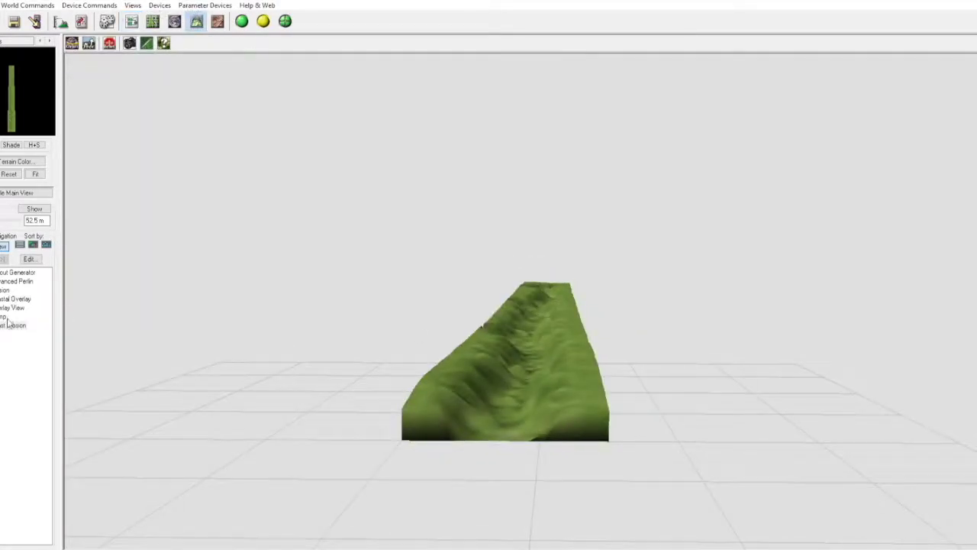
key("F4")
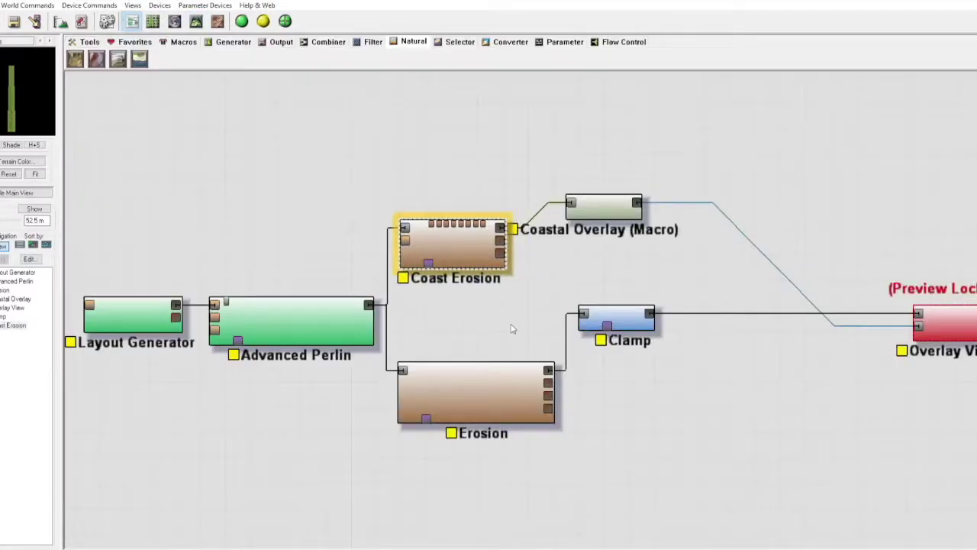
left_click_drag(416, 229, 697, 411)
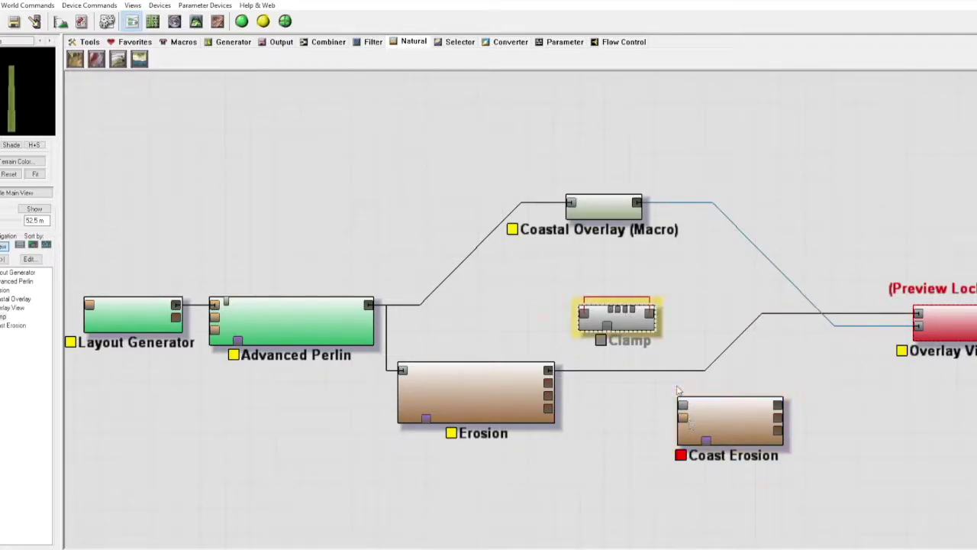
left_click_drag(667, 388, 878, 190)
left_click_drag(476, 392, 522, 326)
left_click(603, 205)
left_click_drag(683, 308, 651, 207)
left_click_drag(521, 326, 515, 394)
- Wire Erosion into Coast Erosion and Coast Erosion into Coastal Overlay, and delete the Clamp
left_click_drag(751, 426, 724, 371)
left_click(604, 205)
left_click_drag(604, 204, 796, 371)
mouse_move(878, 191)
left_mouse_down()
mouse_move(432, 364)
mouse_move(468, 212)
left_mouse_up()
left_click(195, 19)
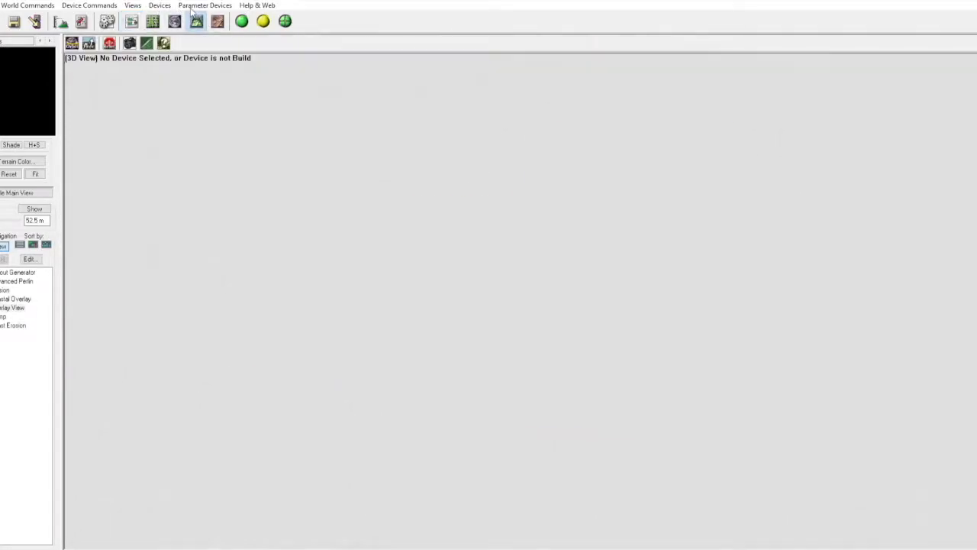
left_click(131, 21)
left_click(462, 214)
key("Delete")
- Reconnect Coast Erosion → Coastal Overlay → Overlay View and preview the river strip in 3D
mouse_move(798, 374)
left_mouse_down()
mouse_move(708, 305)
mouse_move(749, 285)
mouse_move(731, 261)
left_mouse_up()
mouse_move(622, 376)
left_mouse_down()
mouse_move(565, 399)
mouse_move(695, 265)
left_mouse_up()
left_click_drag(762, 264, 915, 325)
left_click(366, 315)
left_click(622, 372)
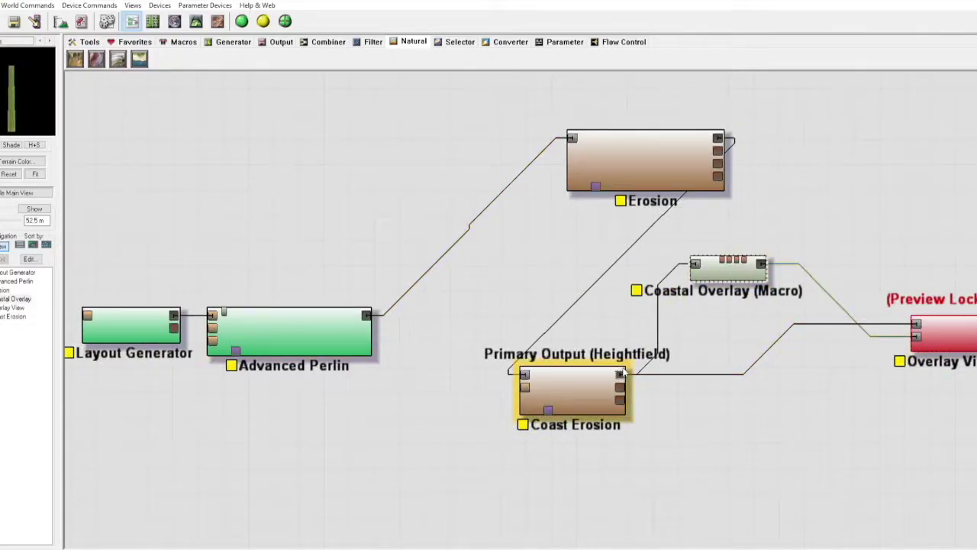
key("F6")
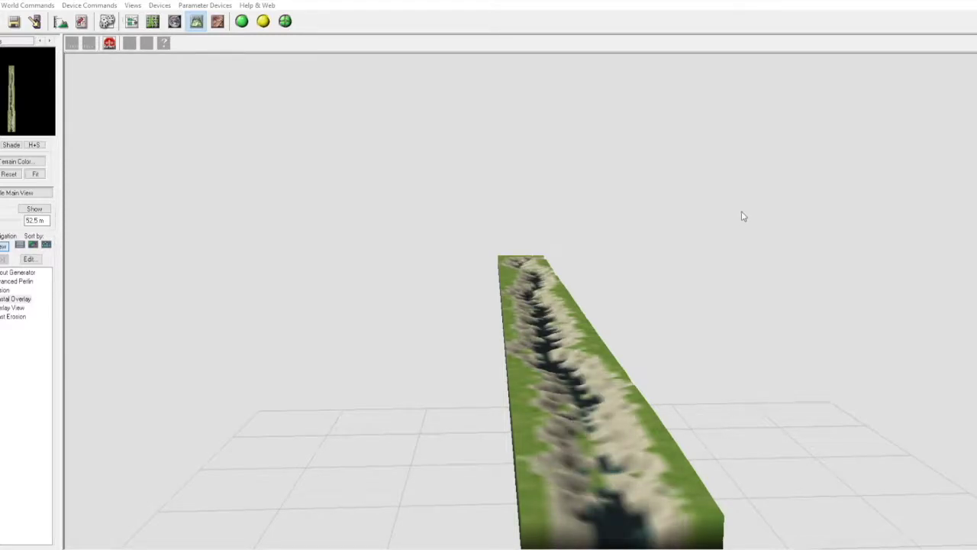
- Insert a Clamp device between Advanced Perlin and Erosion
left_click_drag(737, 274, 578, 405)
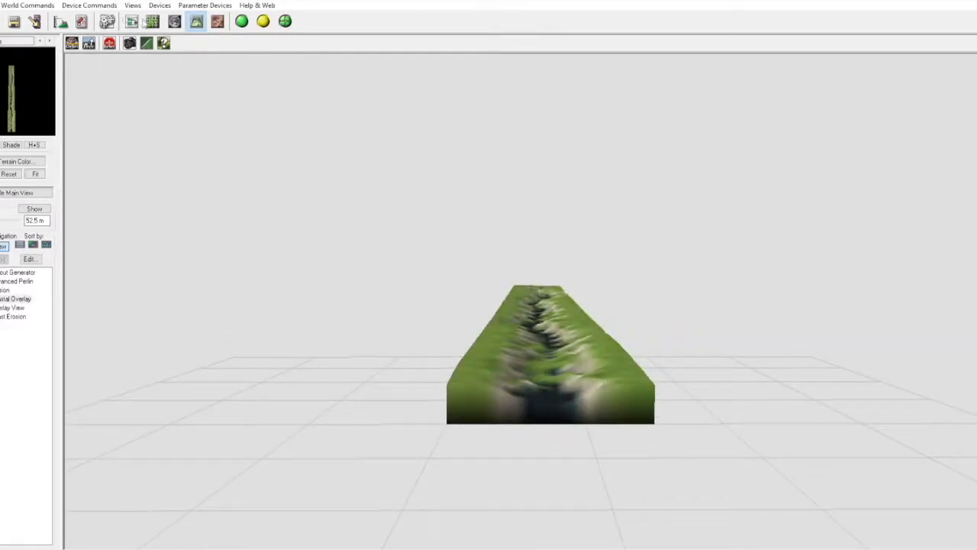
left_click(131, 21)
left_click(374, 42)
left_click_drag(74, 58, 458, 246)
left_click(197, 22)
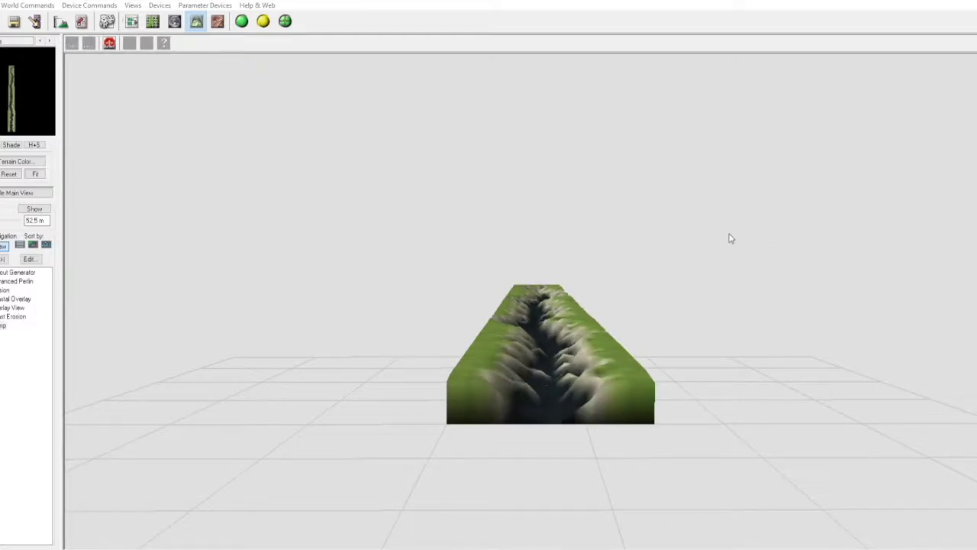
- Orbit the 3D preview around the water-filled river strip from angled, head-on and diagonal views
left_click_drag(759, 240, 605, 310)
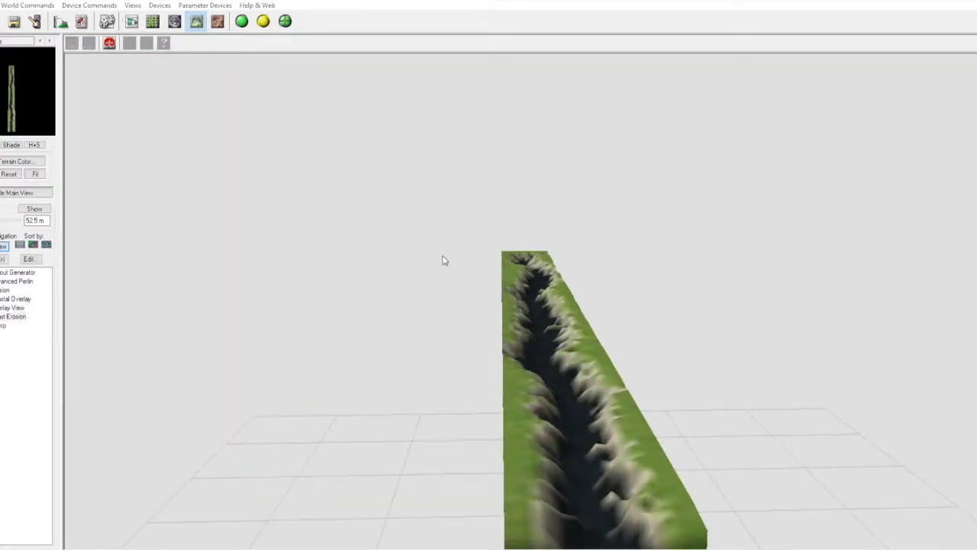
mouse_move(618, 219)
left_mouse_down()
mouse_move(379, 286)
mouse_move(535, 379)
mouse_move(303, 233)
left_mouse_up()
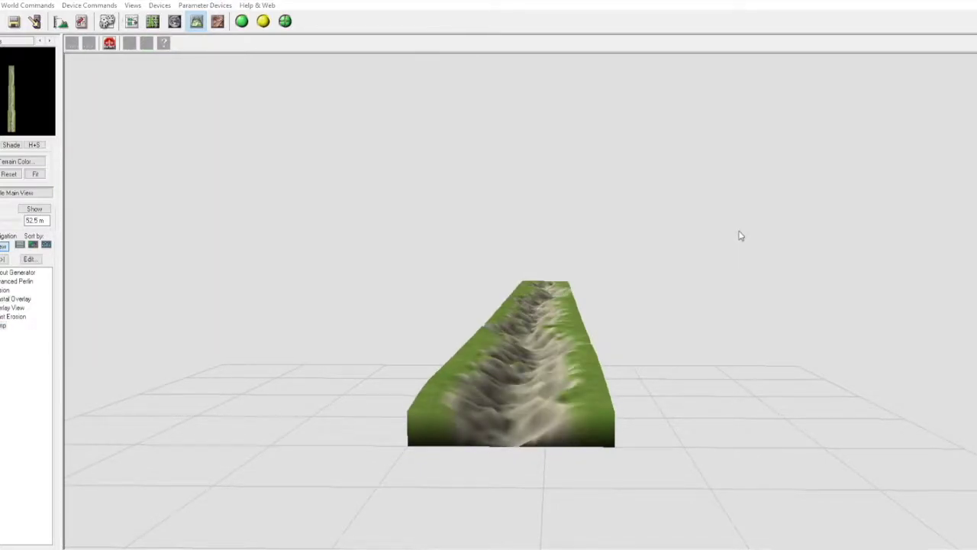
mouse_move(800, 341)
left_mouse_down()
mouse_move(796, 268)
mouse_move(414, 425)
mouse_move(552, 105)
mouse_move(516, 281)
left_mouse_up()
scroll(515, 281, "up", 3)
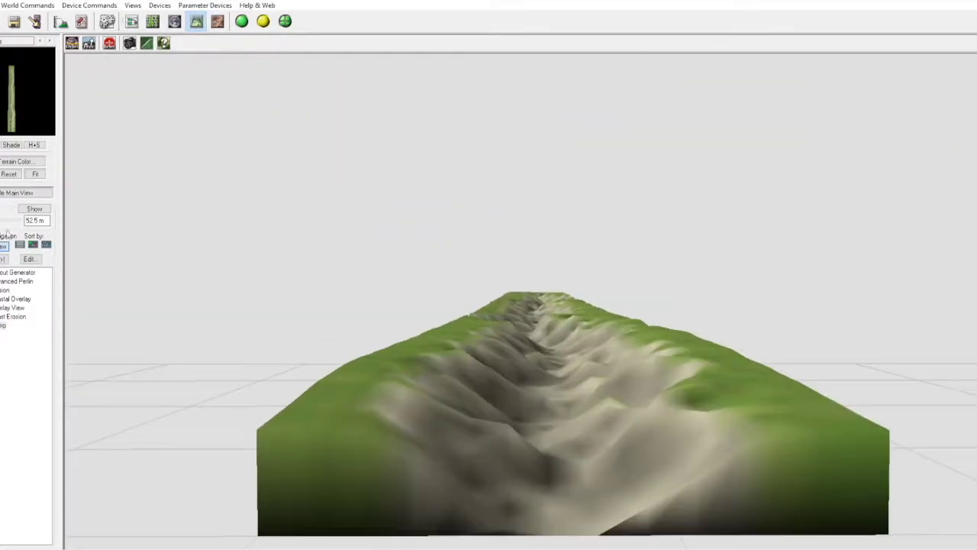
scroll(515, 281, "down", 2)
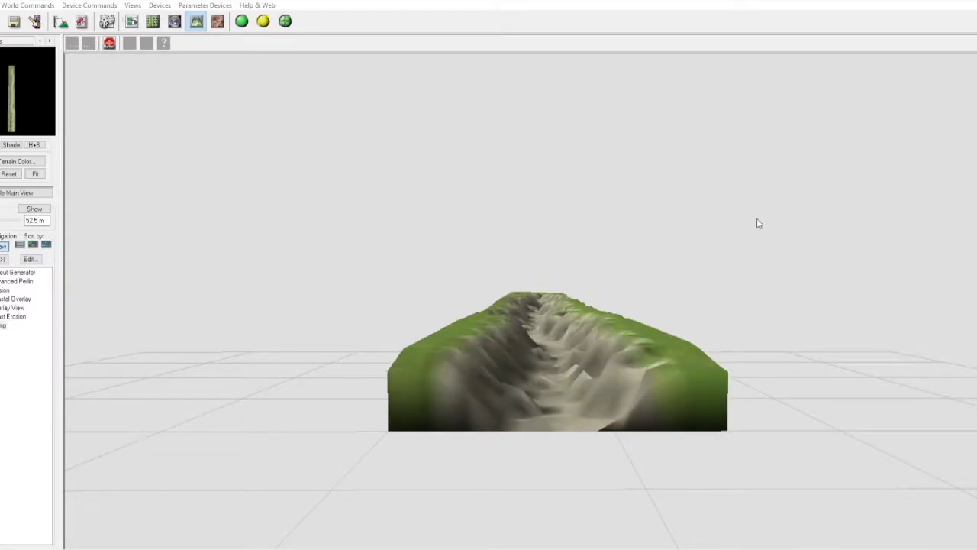
left_click_drag(757, 221, 613, 379)
left_click(8, 315)
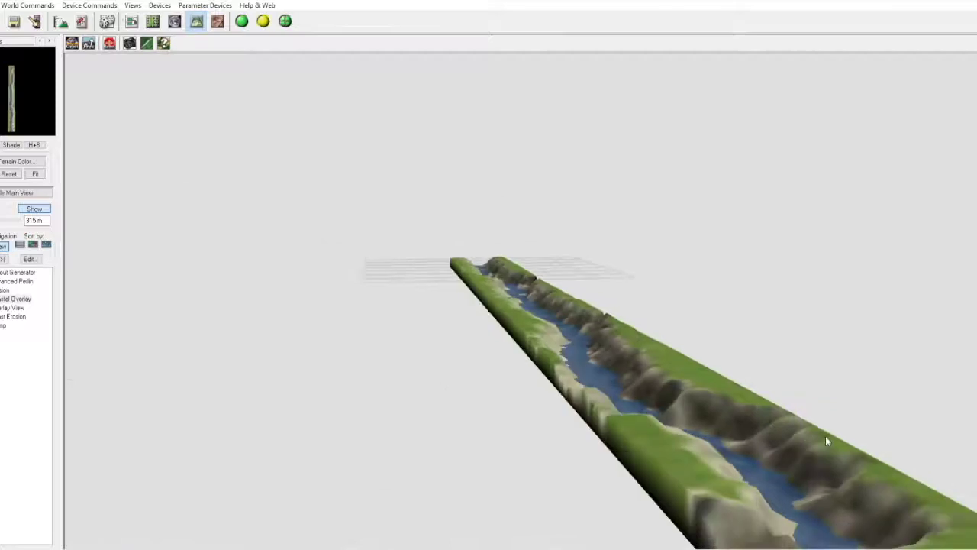
left_click_drag(825, 436, 270, 463)
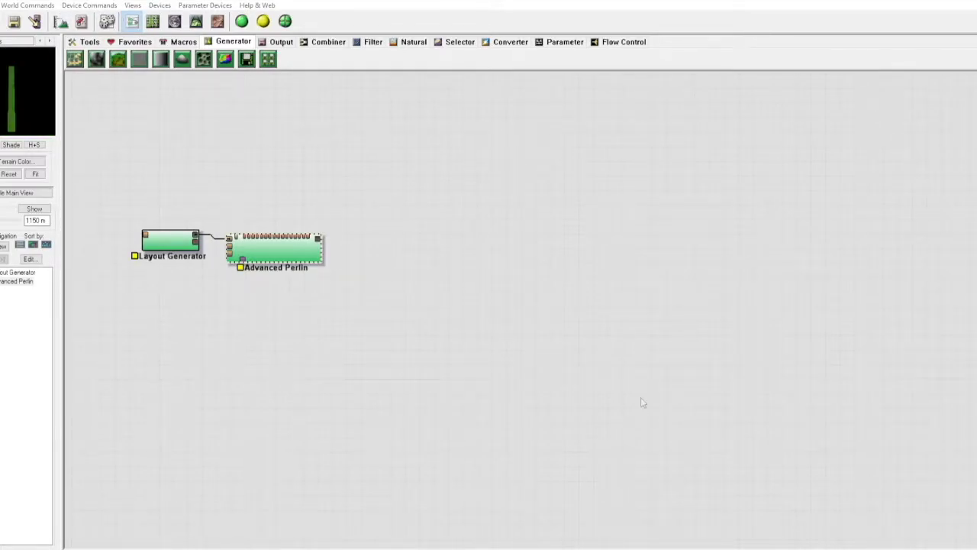
- Draw a winding Lines shape down the Layout Generator strip and preview Advanced Perlin in 3D
double_click(171, 241)
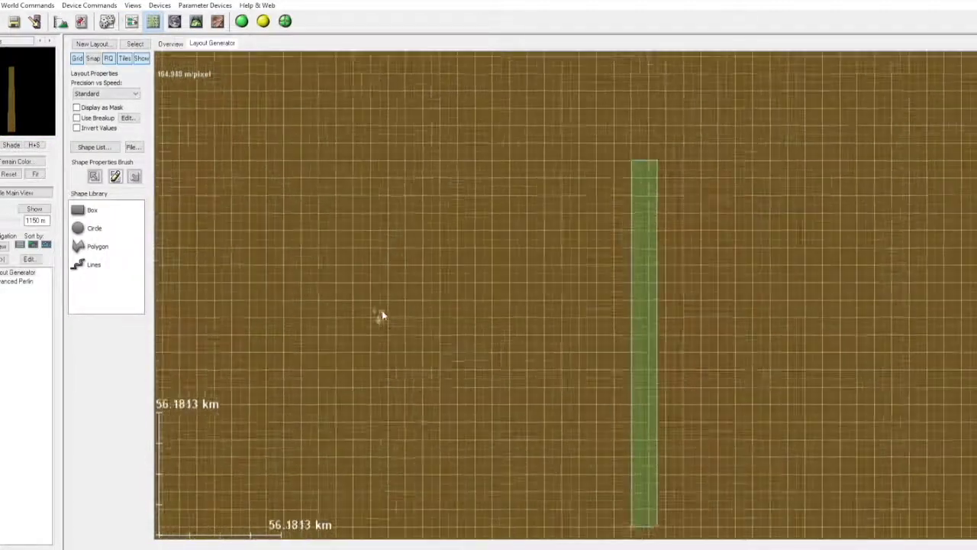
left_click(118, 269)
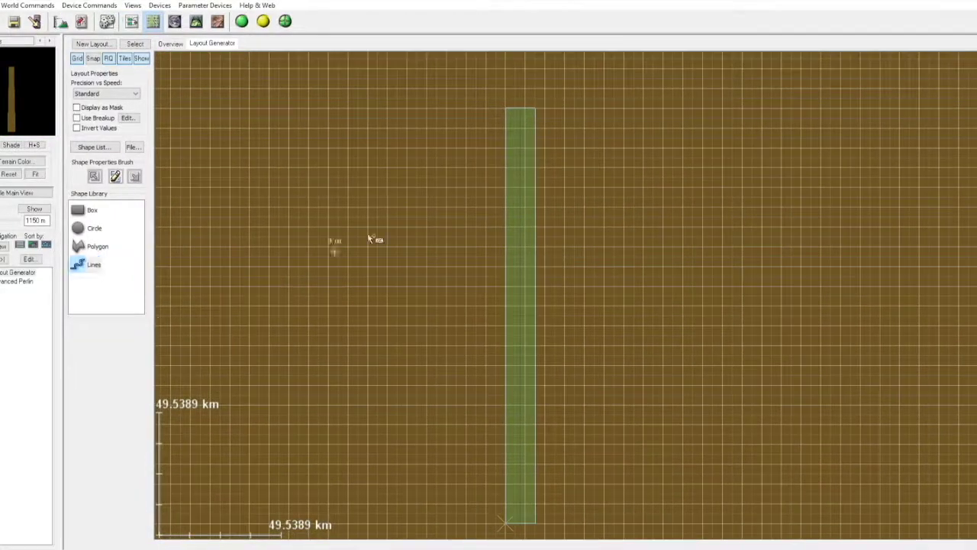
left_click_drag(526, 124, 520, 162)
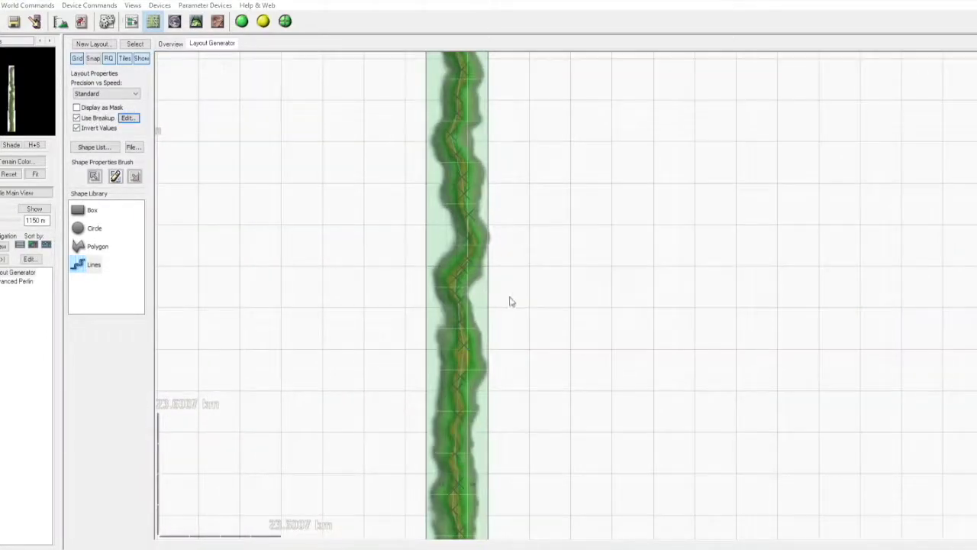
scroll(349, 326, "up", 2)
scroll(571, 332, "down", 5)
scroll(589, 510, "up", 5)
scroll(517, 366, "down", 3)
key("F5")
key("F7")
scroll(422, 430, "down", 5)
left_click(17, 279)
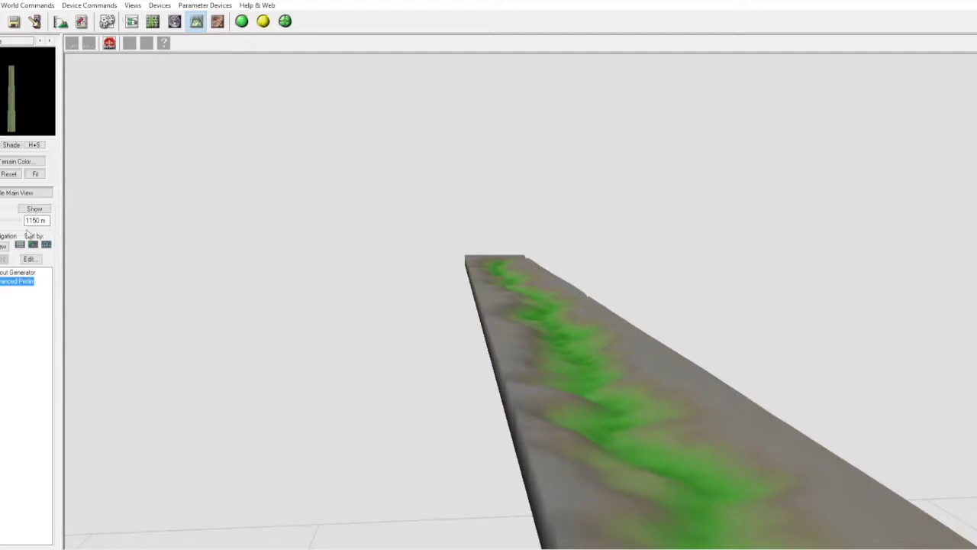
- Add an Erosion device after Advanced Perlin and check it in 3D
left_click(132, 20)
left_click(416, 41)
left_click(75, 58)
left_click(388, 256)
left_click(196, 20)
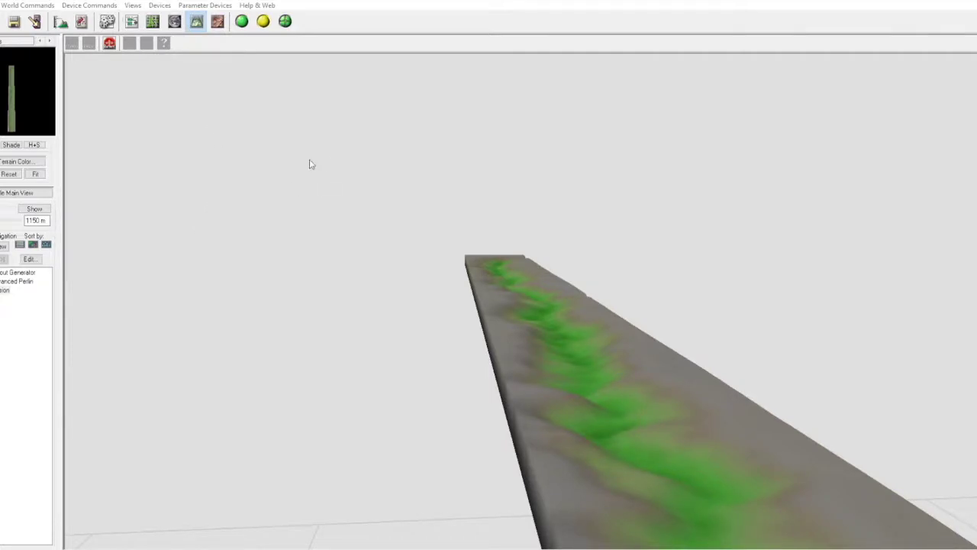
- Add a Coast Erosion device to the right of Erosion
left_click(131, 21)
left_click(139, 58)
left_click(474, 246)
left_click(197, 20)
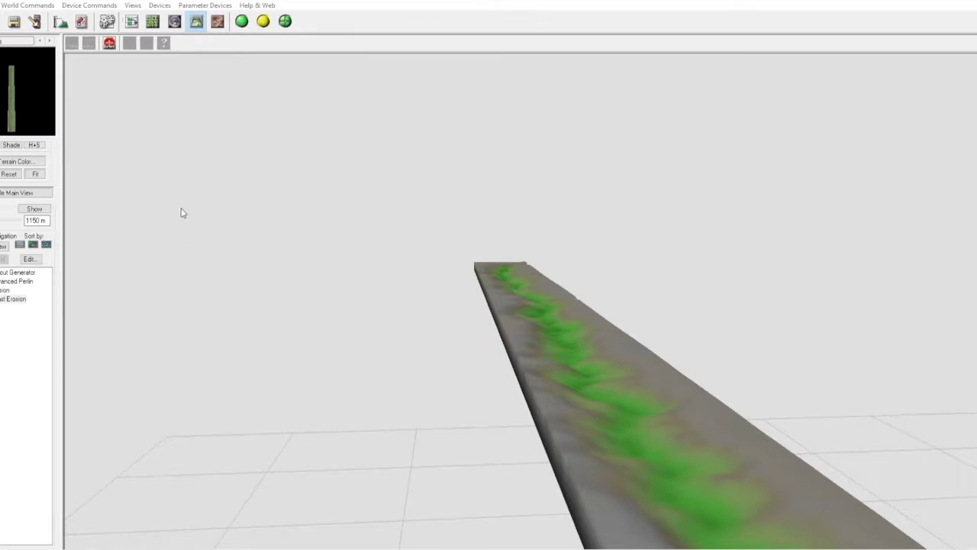
double_click(6, 303)
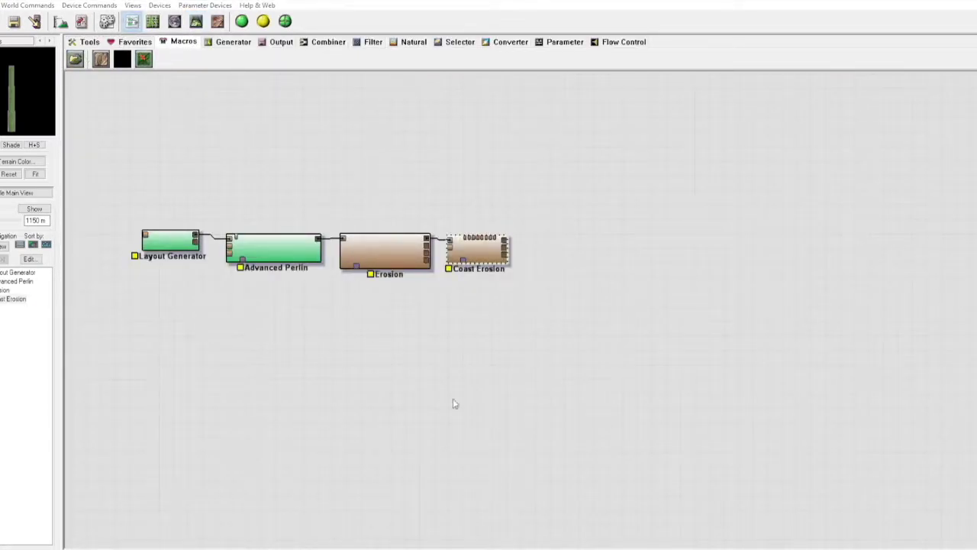
- Add Coastal Overlay after Coast Erosion, wire it into a new Overlay View, and preview in 3D
left_click(573, 242)
scroll(563, 99, "up", 3)
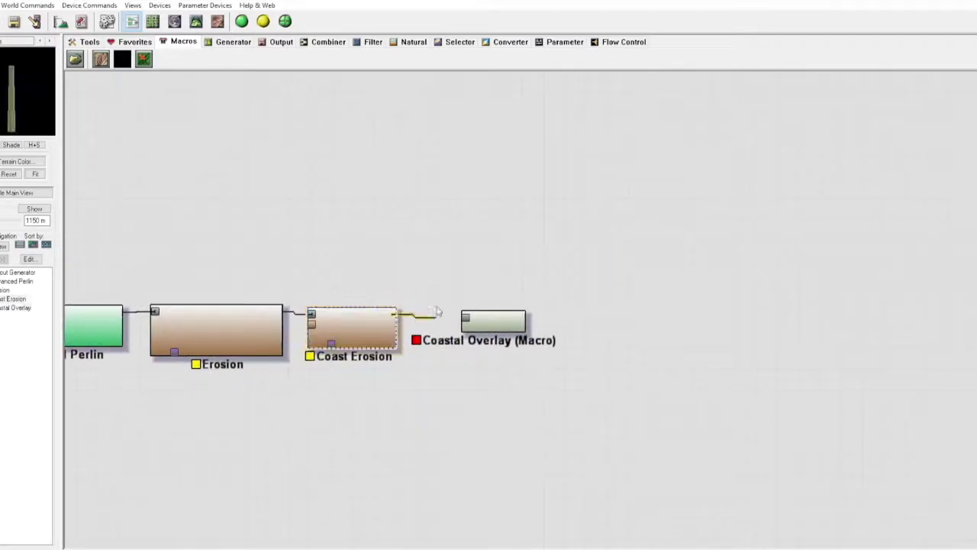
left_click(281, 41)
left_click(642, 336)
mouse_move(493, 319)
left_mouse_down()
mouse_move(493, 242)
mouse_move(615, 327)
left_mouse_up()
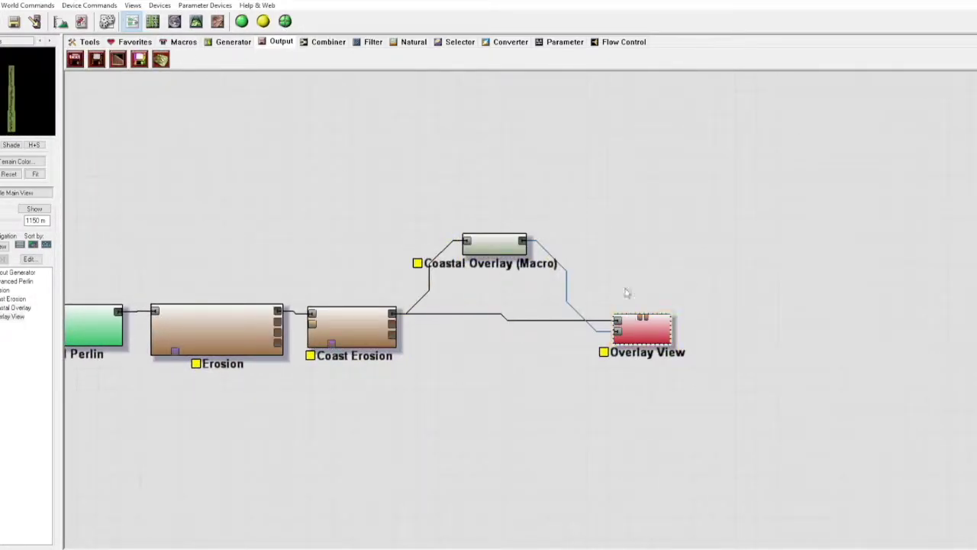
left_click(197, 21)
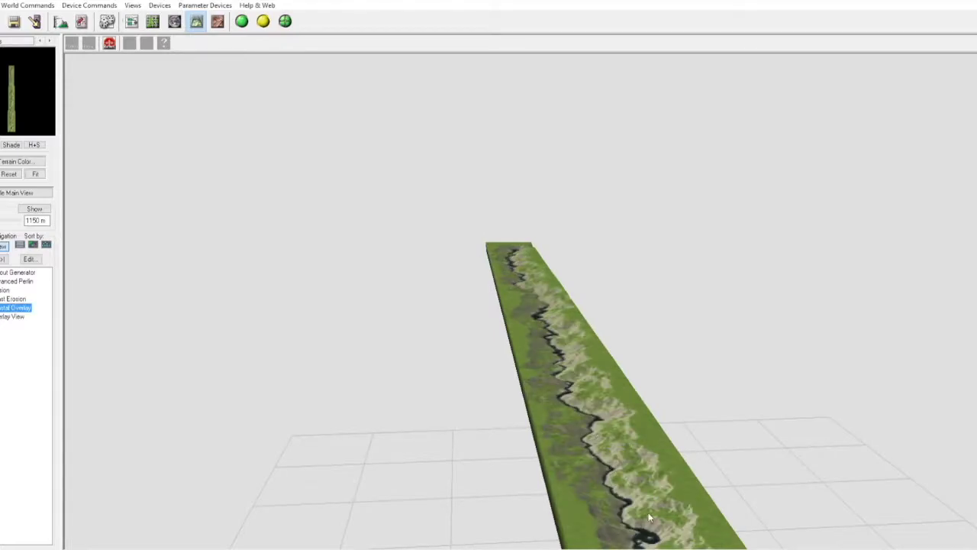
- Orbit and zoom around the finished river strip, comparing it with the smooth Advanced Perlin terrain
mouse_move(539, 376)
left_mouse_down()
mouse_move(576, 425)
mouse_move(600, 428)
left_mouse_up()
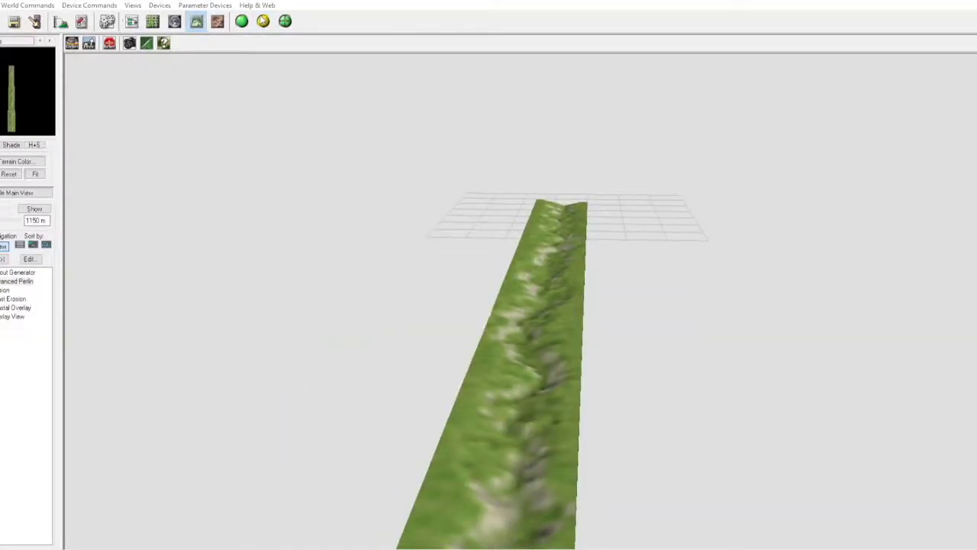
left_click_drag(578, 330, 543, 427)
left_click(16, 281)
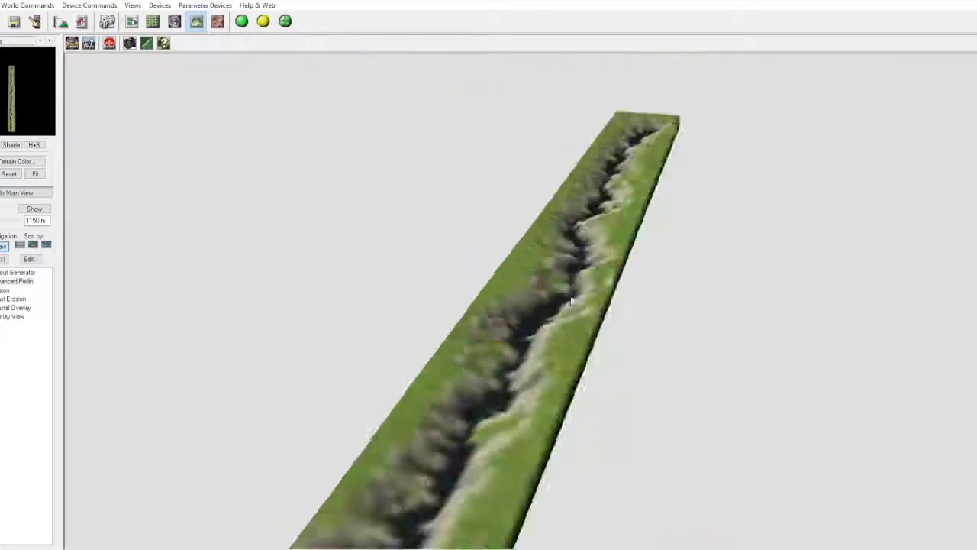
left_click_drag(571, 301, 554, 415)
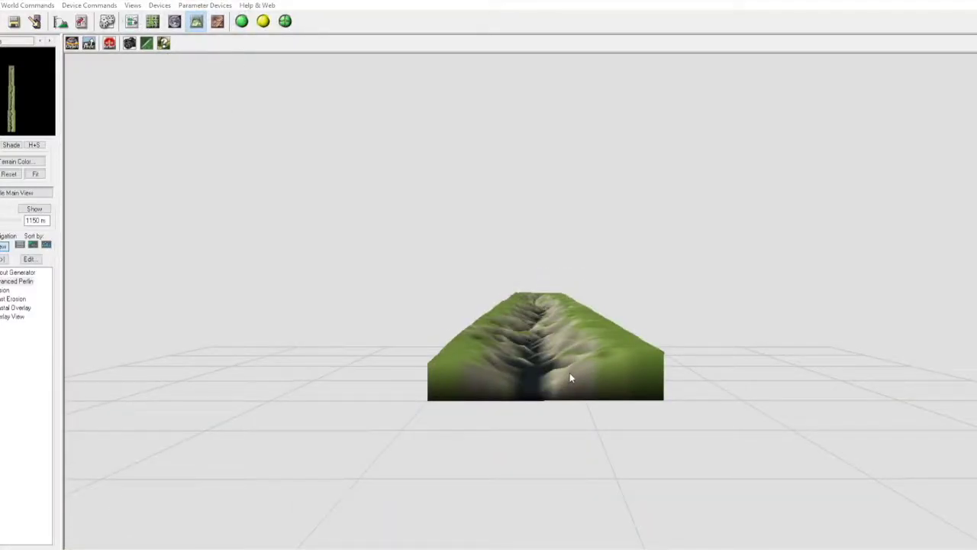
mouse_move(460, 489)
left_mouse_down()
mouse_move(567, 320)
mouse_move(499, 493)
left_mouse_up()
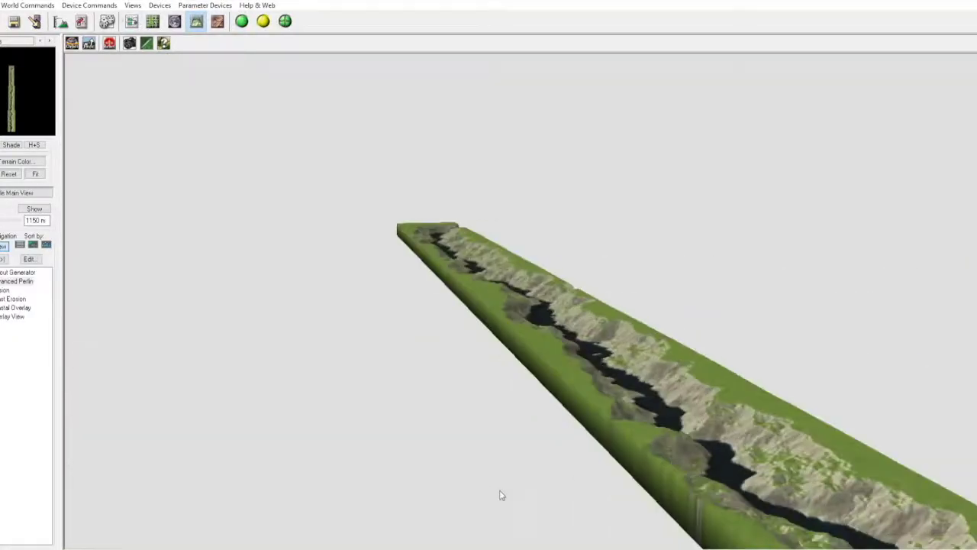
scroll(623, 389, "up", 5)
mouse_move(623, 389)
left_mouse_down()
mouse_move(558, 279)
mouse_move(104, 297)
mouse_move(662, 236)
left_mouse_up()
scroll(735, 469, "down", 5)
mouse_move(735, 469)
left_mouse_down()
mouse_move(681, 312)
mouse_move(649, 267)
mouse_move(606, 344)
left_mouse_up()
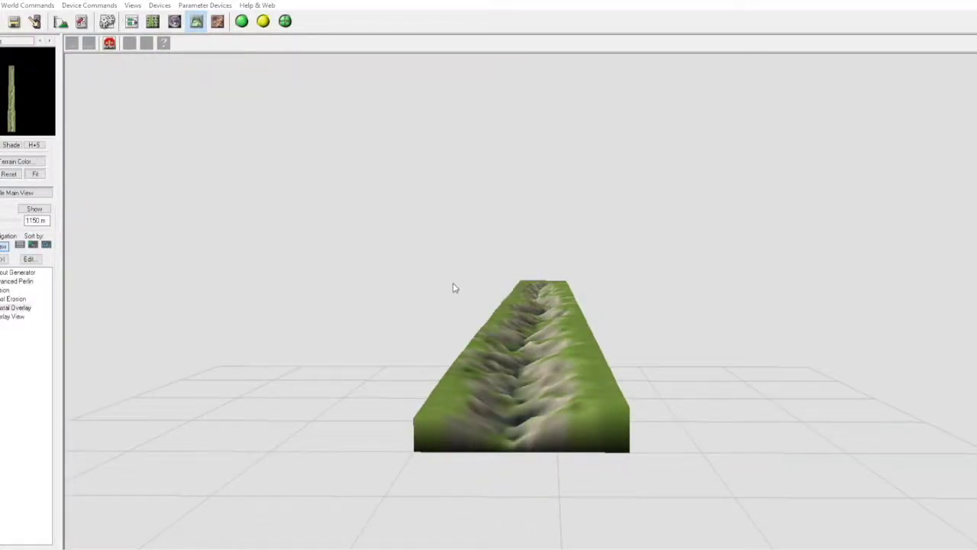
mouse_move(451, 131)
left_mouse_down()
mouse_move(537, 492)
mouse_move(521, 341)
left_mouse_up()
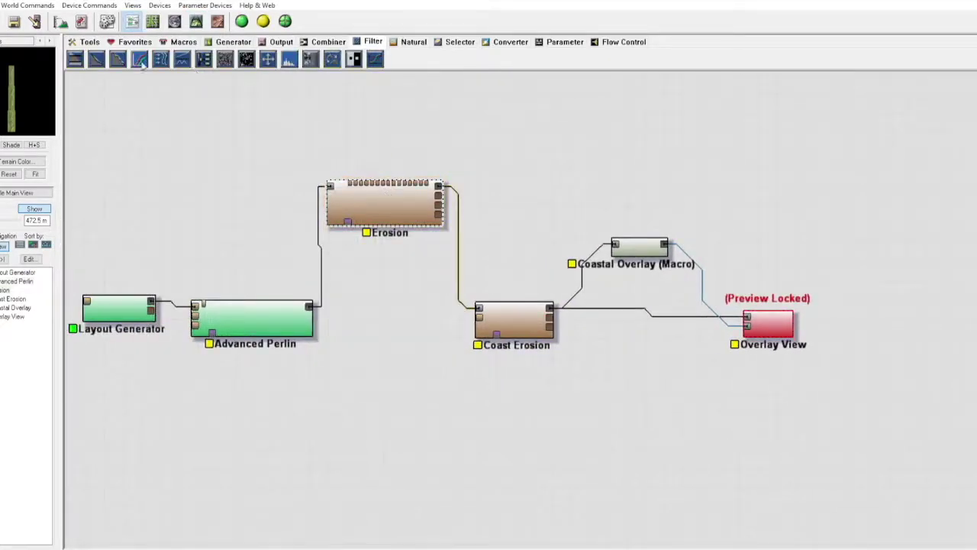
- Orbit the canyon strip from front, inside and overhead viewpoints, then return to the network
left_click(193, 21)
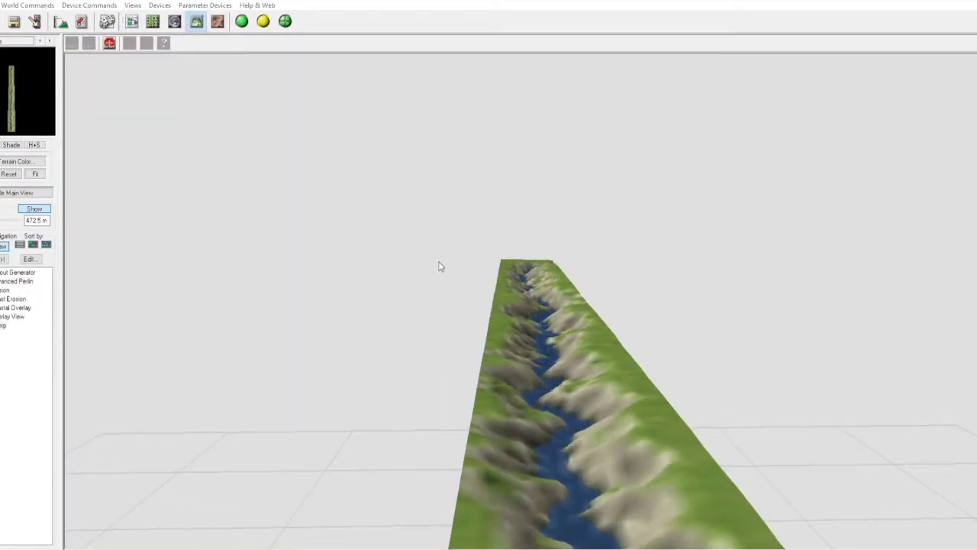
scroll(547, 422, "down", 2)
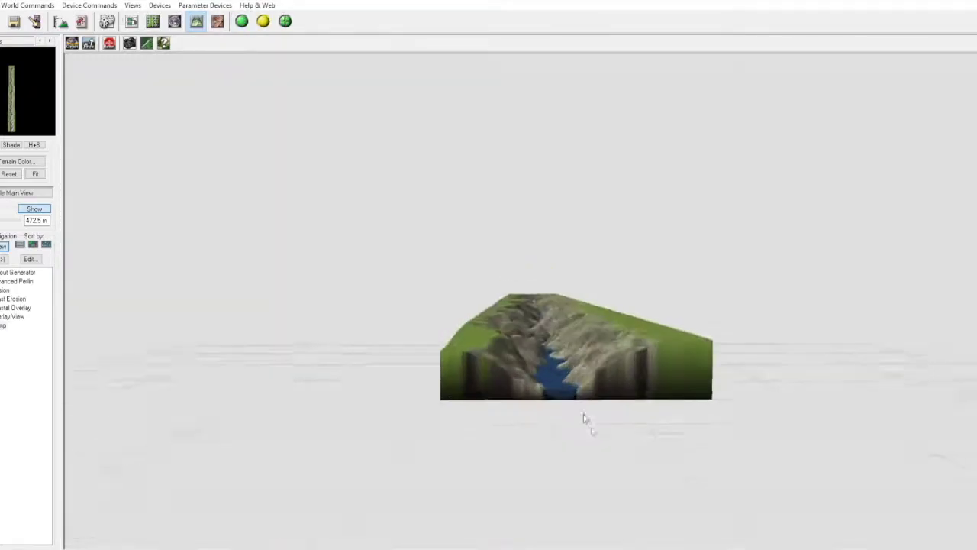
scroll(585, 415, "up", 5)
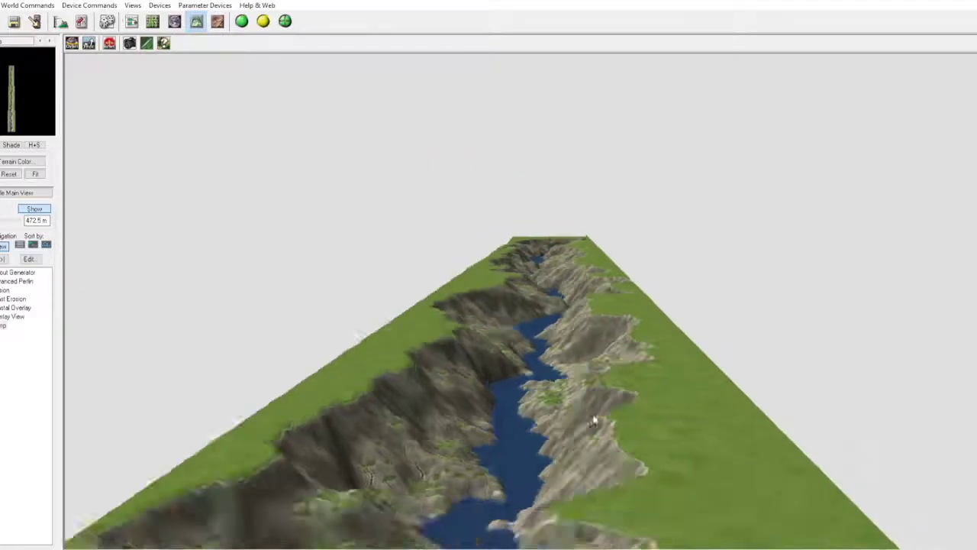
left_click_drag(594, 420, 603, 286)
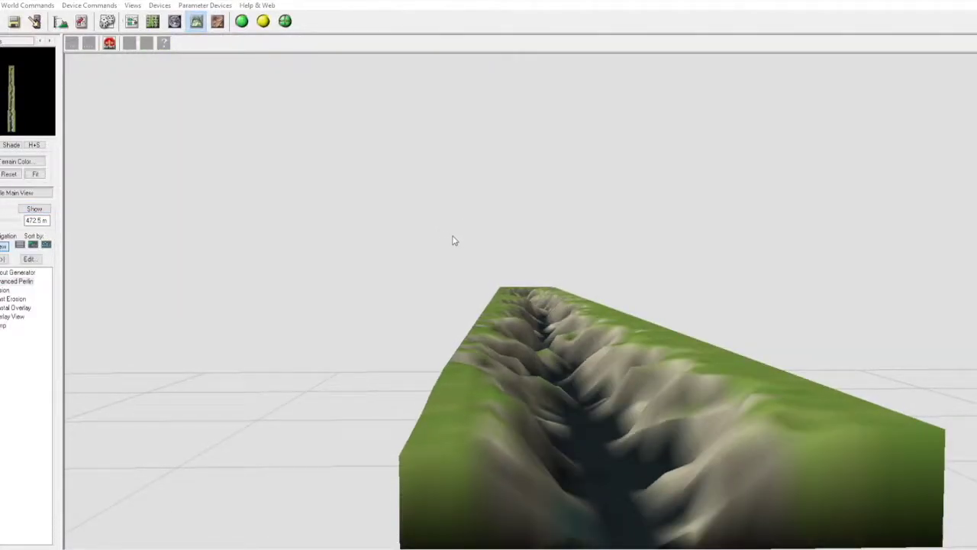
left_click_drag(342, 362, 532, 359)
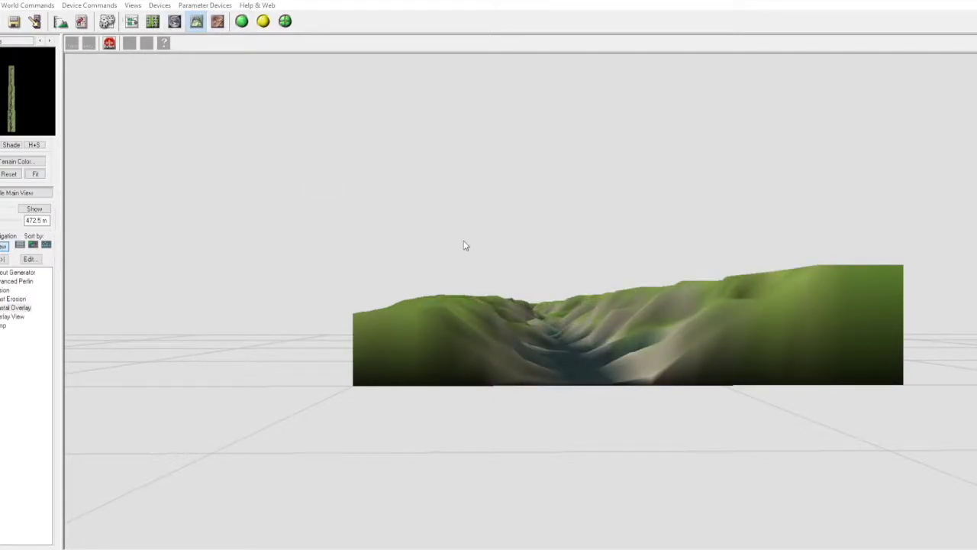
left_click_drag(591, 298, 589, 321)
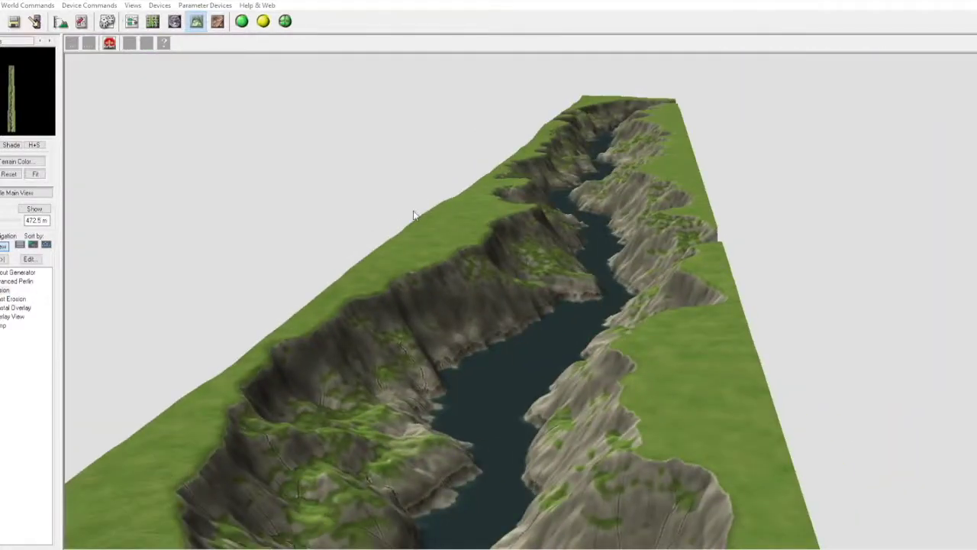
left_click_drag(413, 215, 671, 208)
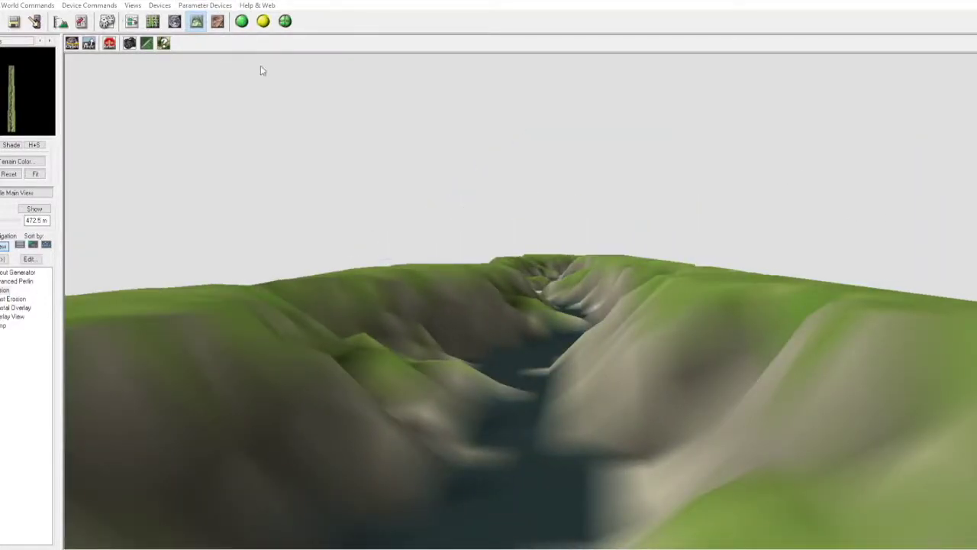
mouse_move(260, 71)
left_mouse_down()
mouse_move(453, 379)
mouse_move(764, 381)
mouse_move(562, 512)
left_mouse_up()
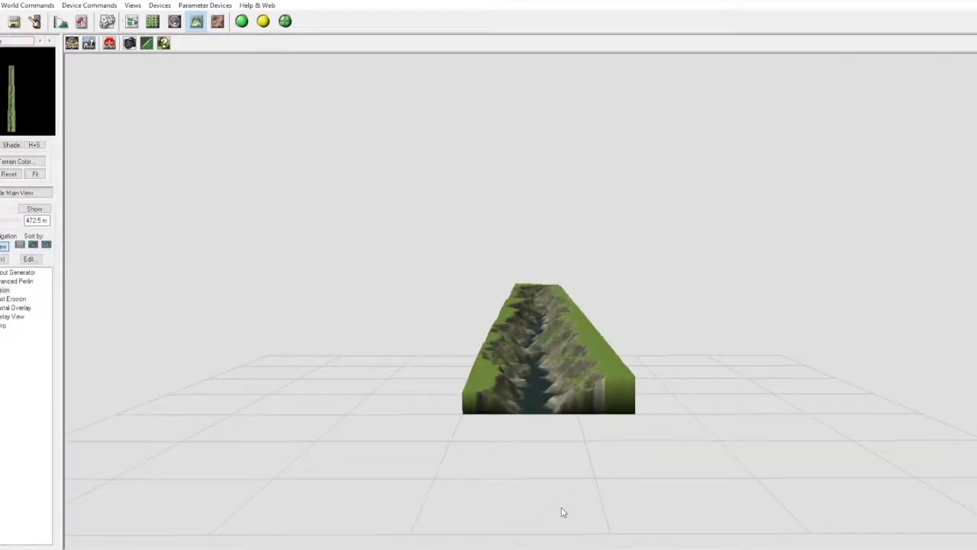
key("F2")
double_click(119, 308)
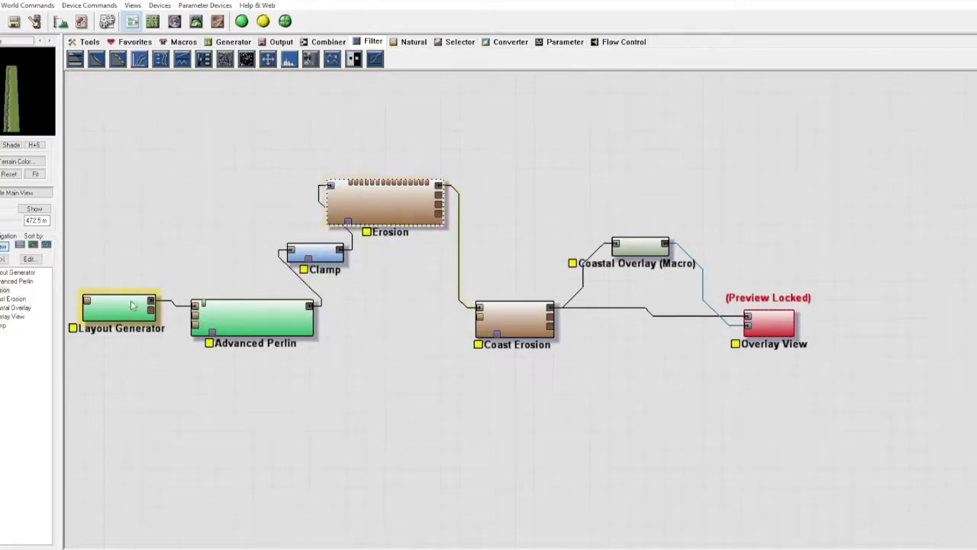
- Draw a circle shape at the river's end in the Layout Generator and preview in 3D
scroll(591, 173, "up", 5)
scroll(607, 299, "down", 5)
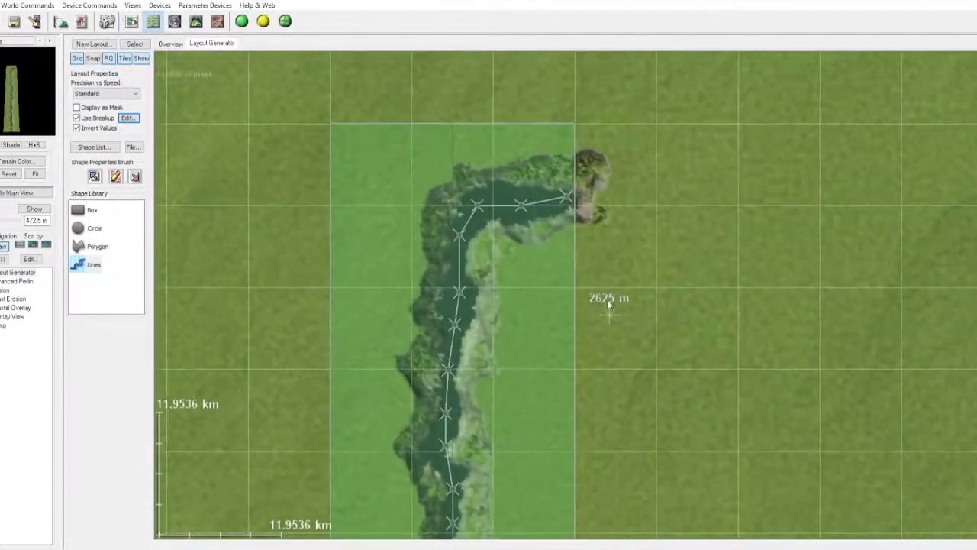
scroll(524, 412, "down", 2)
scroll(582, 264, "up", 1)
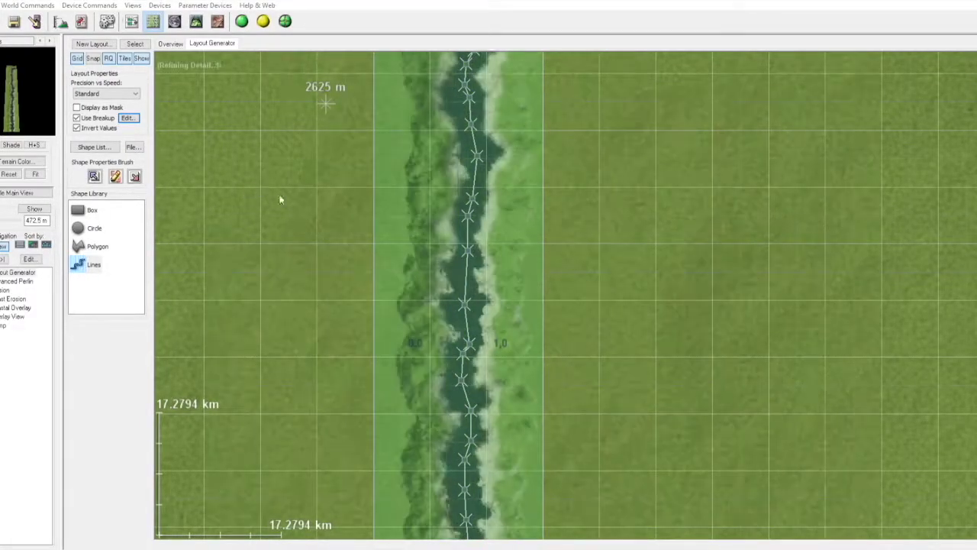
scroll(633, 338, "down", 3)
right_click_drag(659, 334, 578, 76)
left_click(78, 227)
scroll(542, 317, "up", 3)
scroll(557, 328, "up", 1)
scroll(558, 329, "up", 1)
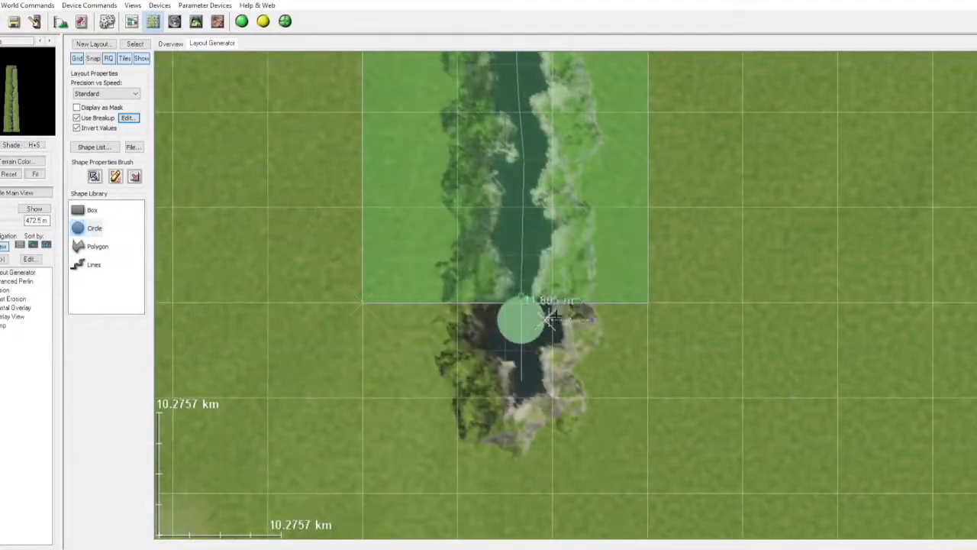
left_click_drag(558, 328, 645, 338)
key("F3")
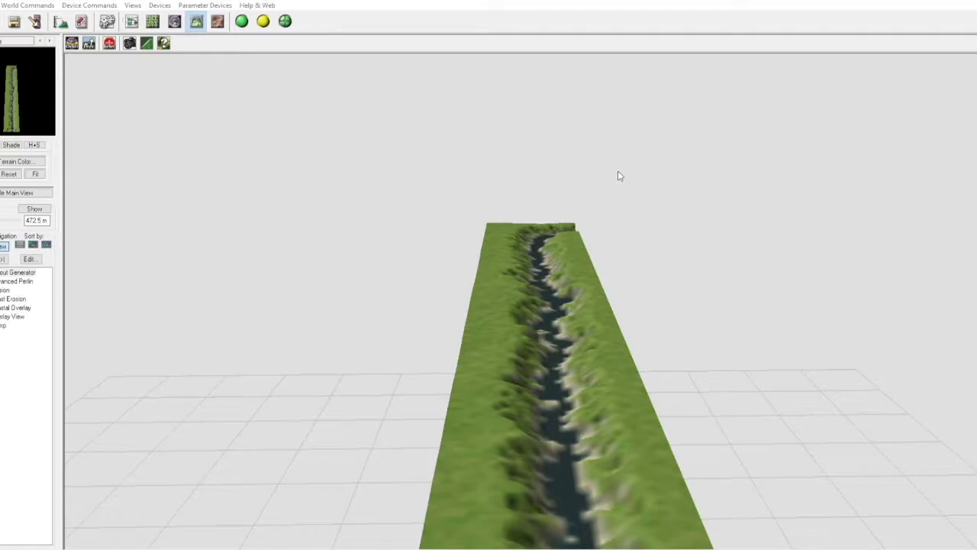
- Delete the Erosion device so Clamp feeds Coast Erosion directly, and recheck in 3D
mouse_move(581, 357)
left_mouse_down()
mouse_move(549, 311)
mouse_move(190, 216)
left_mouse_up()
key("F5")
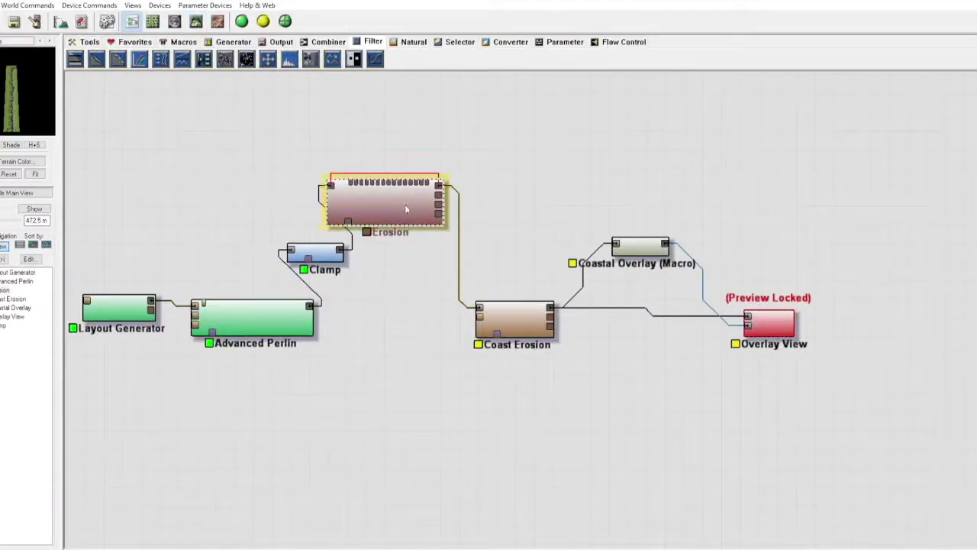
key("Delete")
key("F5")
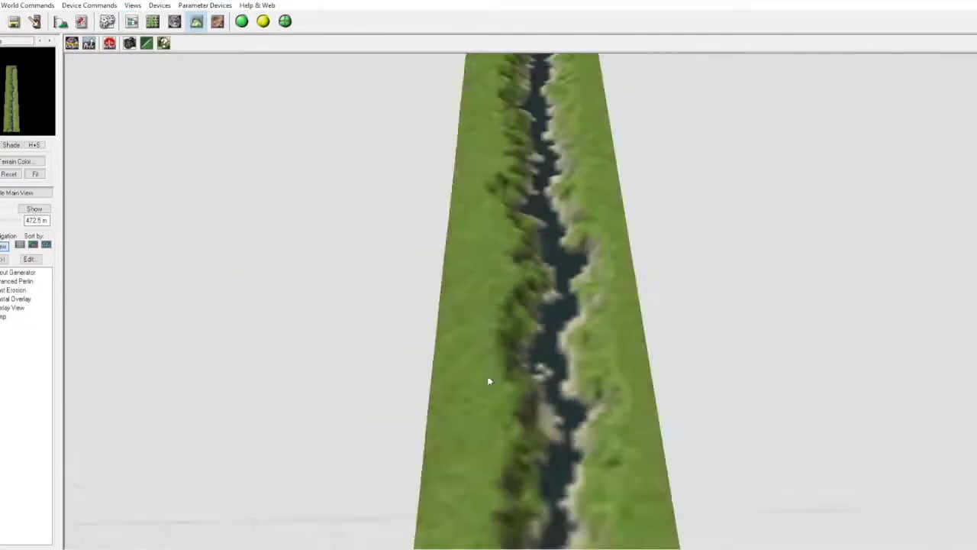
- Orbit the 3D preview over the uneroded river strip, then reopen the Layout Generator's shape layout
mouse_move(530, 301)
left_mouse_down()
mouse_move(472, 312)
mouse_move(545, 395)
left_mouse_up()
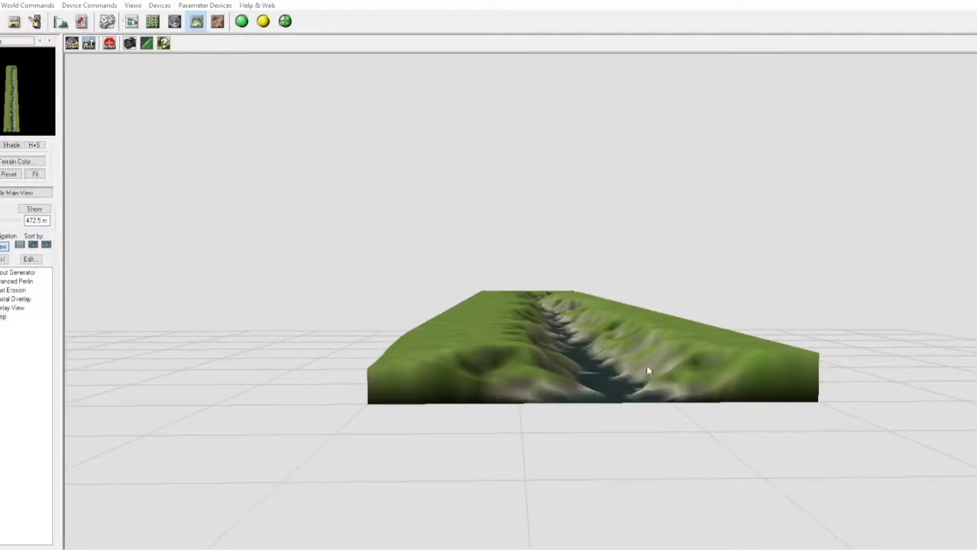
mouse_move(646, 371)
left_mouse_down()
mouse_move(578, 377)
mouse_move(600, 362)
mouse_move(580, 387)
left_mouse_up()
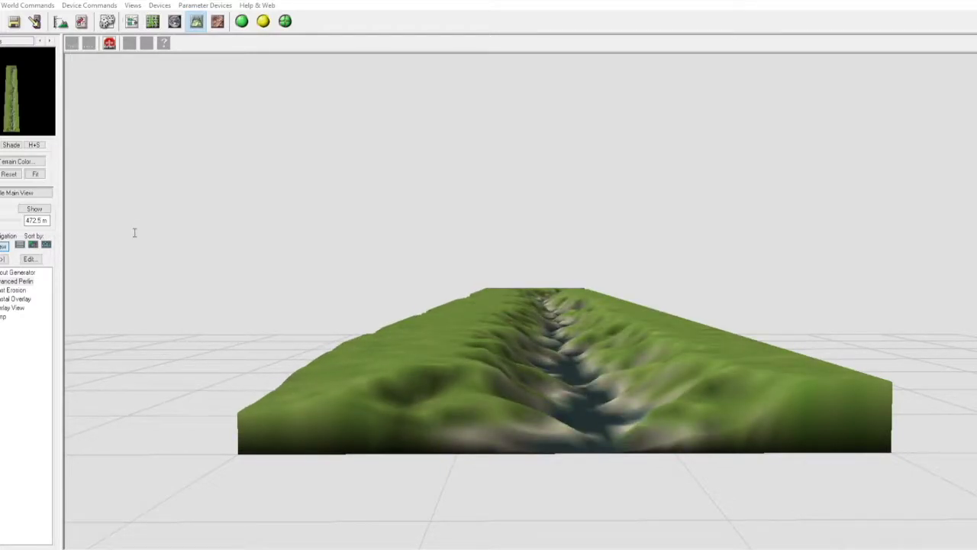
double_click(15, 273)
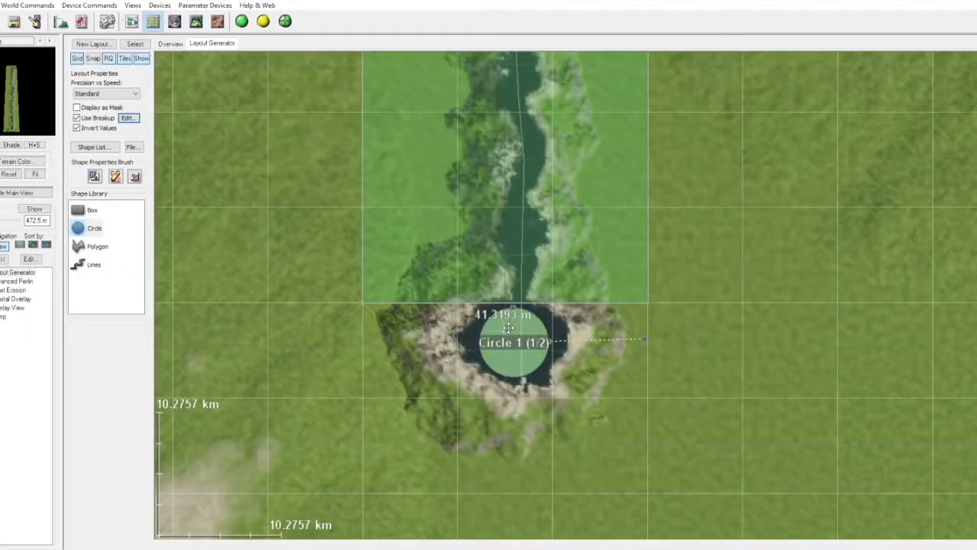
- Draw a horizontal line shape across the river's end and nudge it up onto the grid line
left_click(90, 264)
left_click_drag(349, 319, 639, 314)
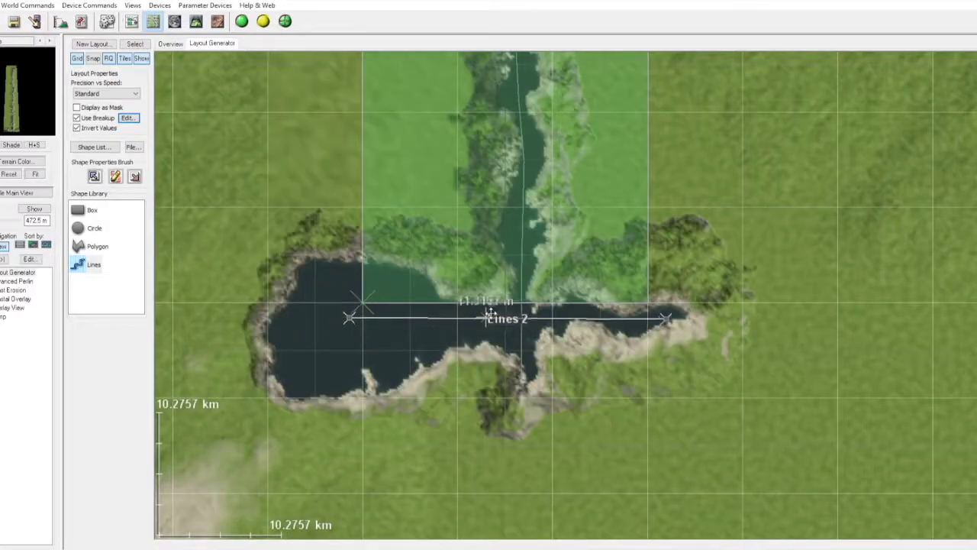
left_click_drag(504, 322, 512, 303)
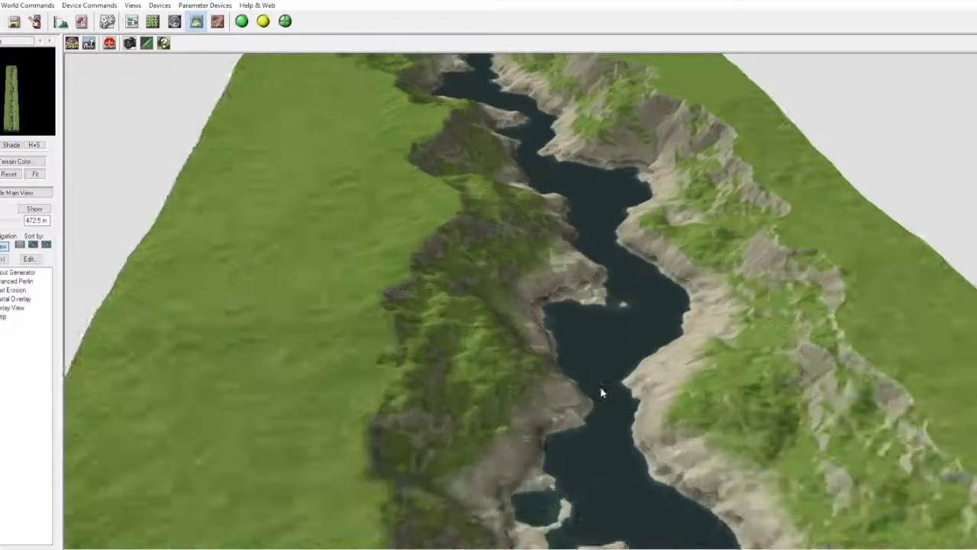
- Orbit and zoom the 3D preview for a low fly-through of the river valley and lake
left_click_drag(554, 396, 301, 244)
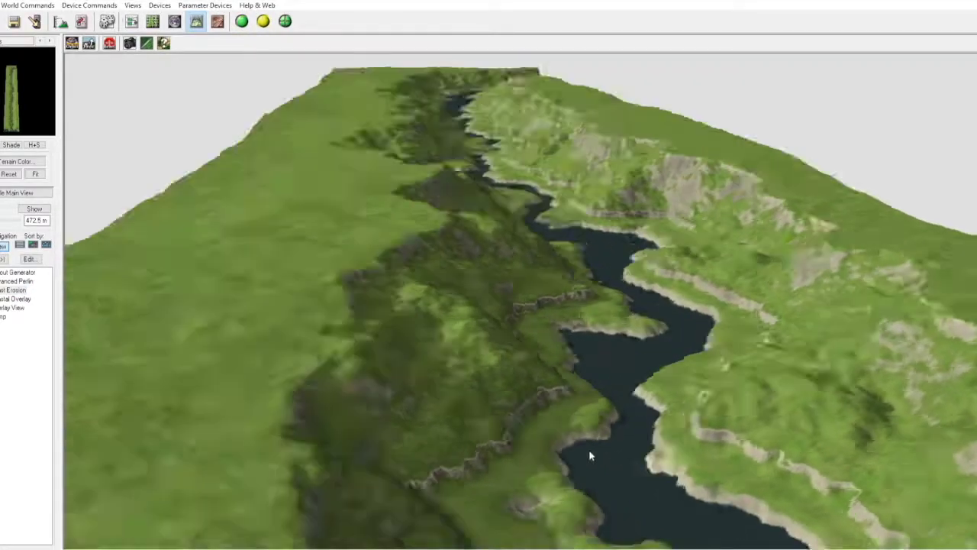
scroll(448, 279, "up", 3)
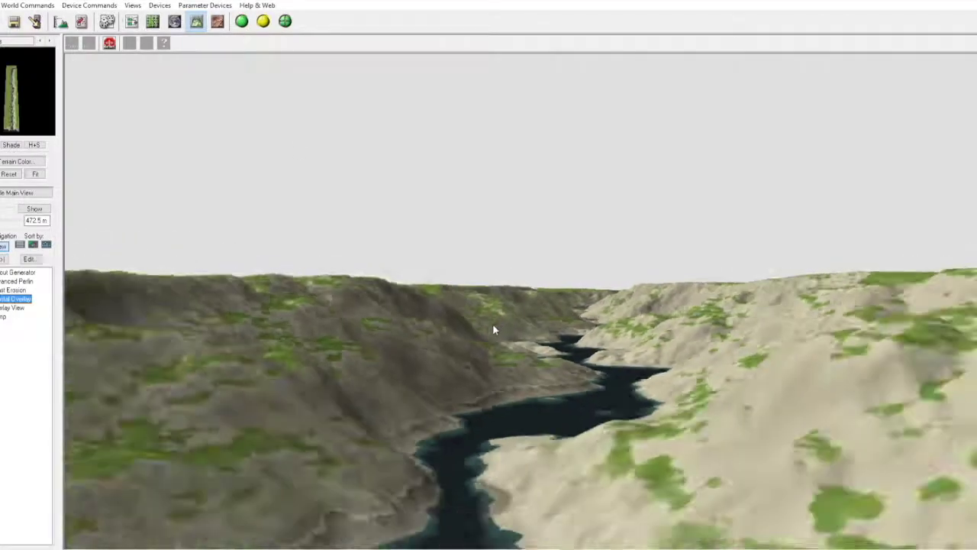
mouse_move(492, 323)
left_mouse_down()
mouse_move(469, 452)
mouse_move(534, 458)
mouse_move(533, 417)
mouse_move(567, 408)
mouse_move(509, 241)
mouse_move(634, 432)
mouse_move(631, 343)
mouse_move(656, 387)
mouse_move(572, 371)
mouse_move(570, 430)
mouse_move(590, 358)
mouse_move(580, 336)
left_mouse_up()
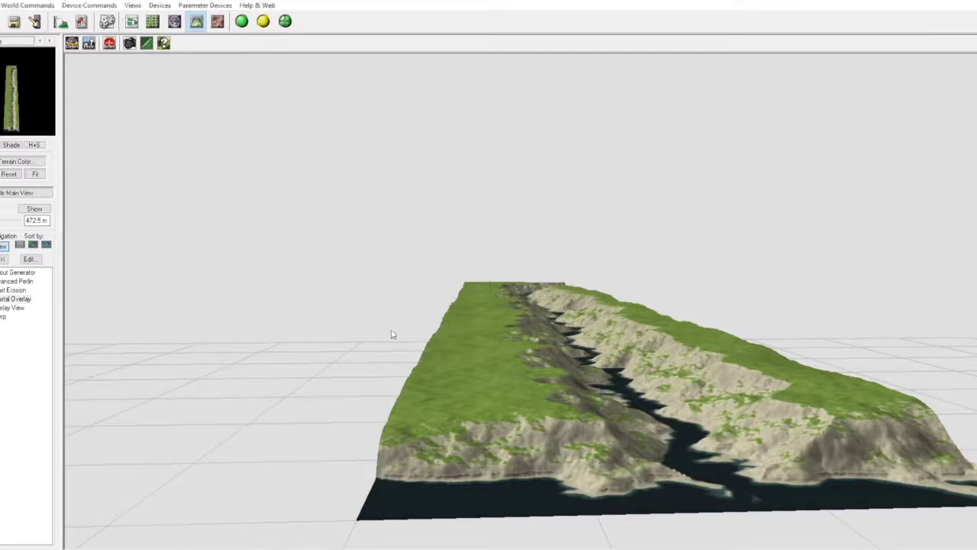
- Return to the device network and pick Height Output from the Output devices
key("F5")
left_click(281, 41)
left_click(96, 58)
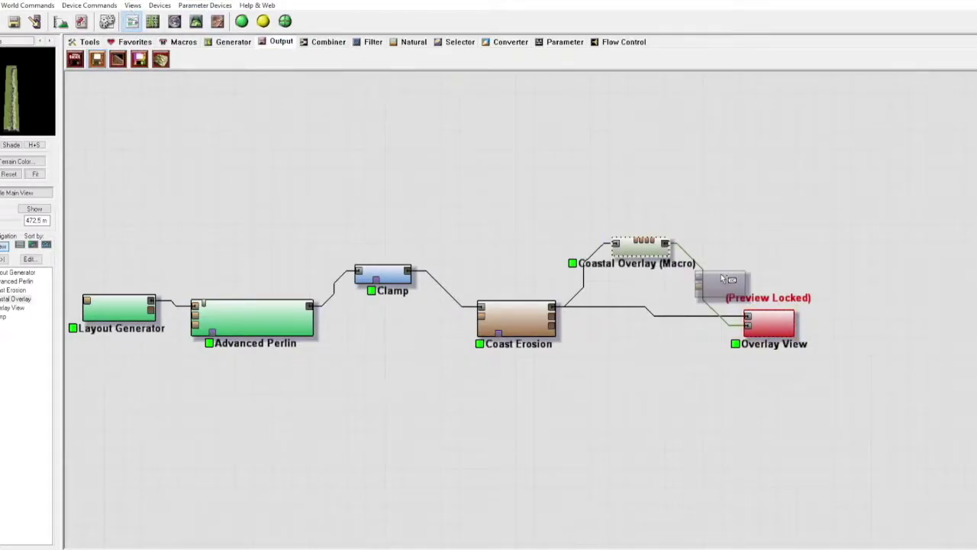
- Place Height Output wired from Coast Erosion and Bitmap Output wired from Coastal Overlay, then reopen the layout
left_click(737, 392)
left_click_drag(713, 385, 549, 289)
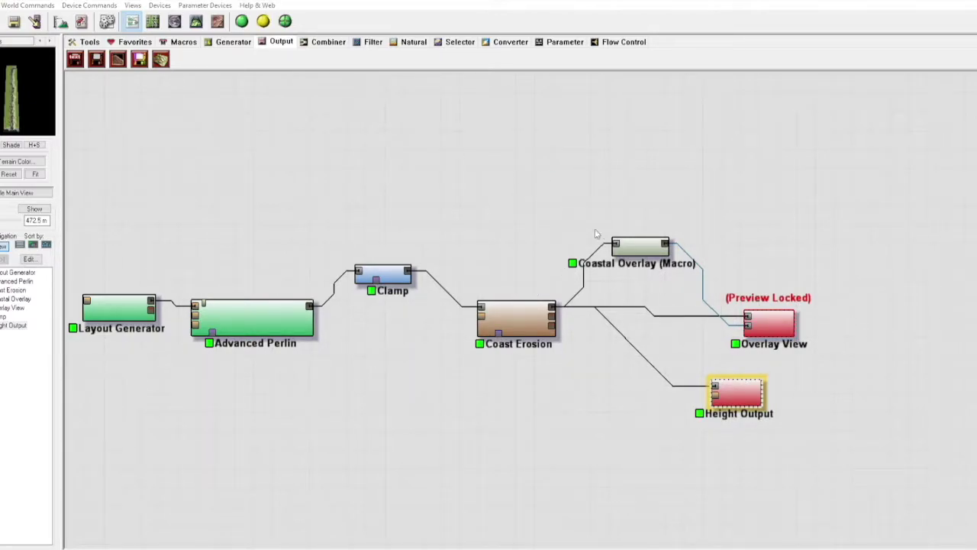
left_click(139, 58)
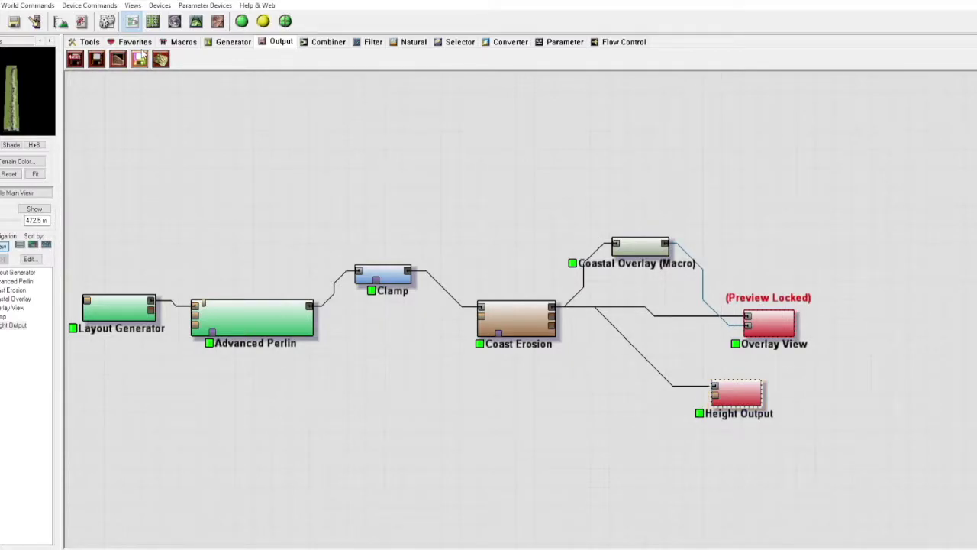
left_click(756, 233)
left_click_drag(717, 226, 678, 235)
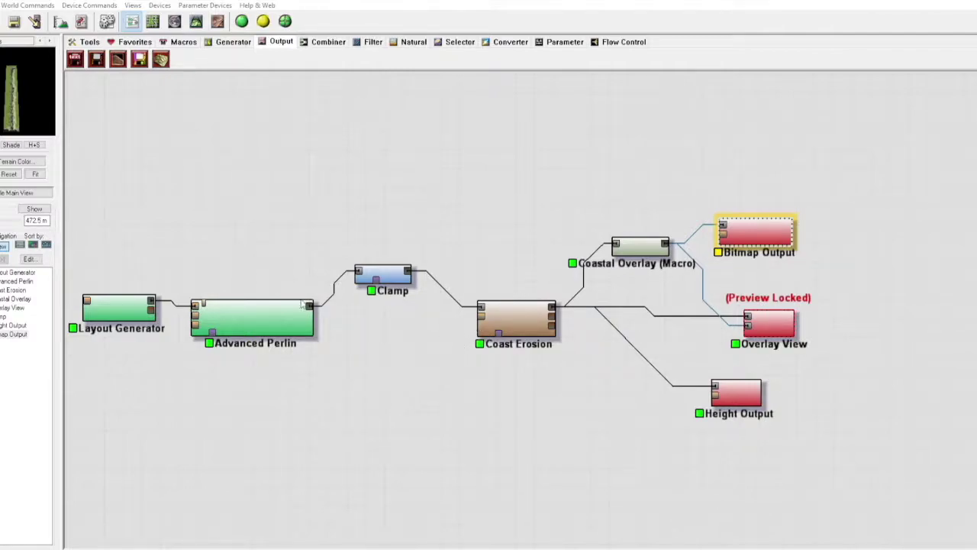
left_click(152, 21)
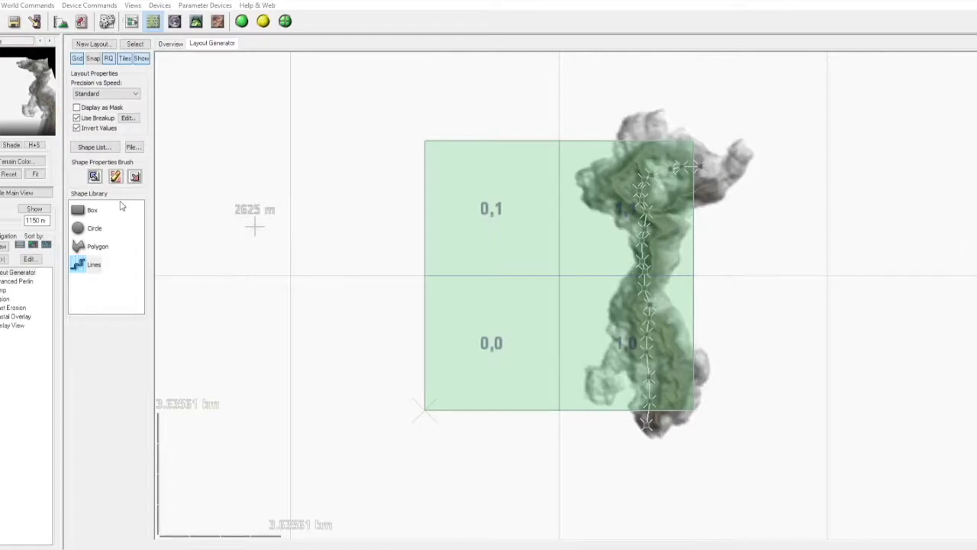
- Inspect the Height and Bitmap Outputs, then delete the Clamp device from the network
scroll(615, 283, "up", 2)
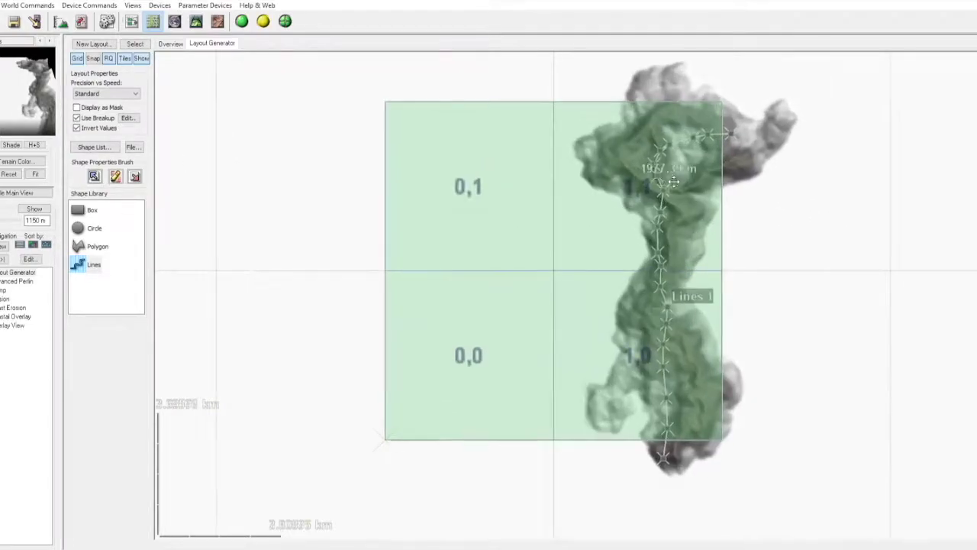
scroll(616, 282, "up", 1)
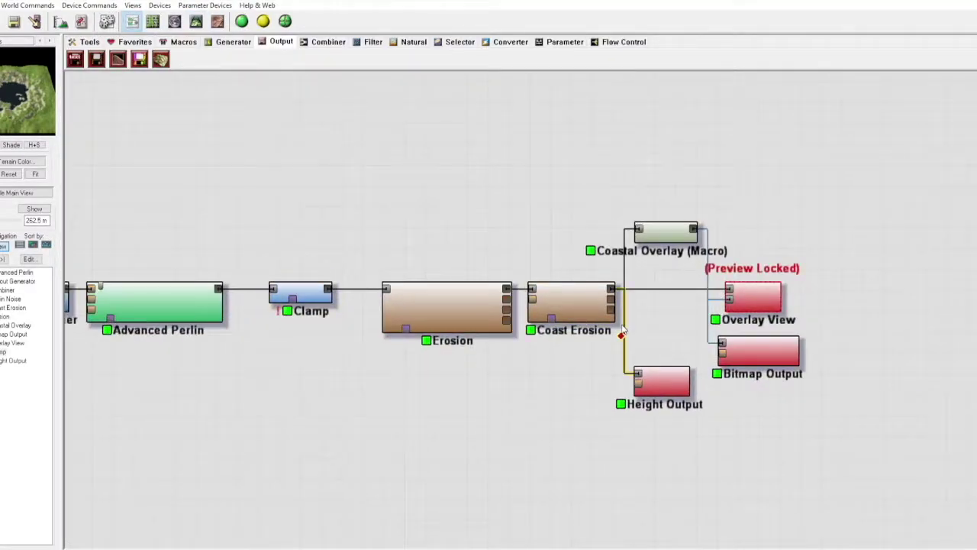
left_click(655, 379)
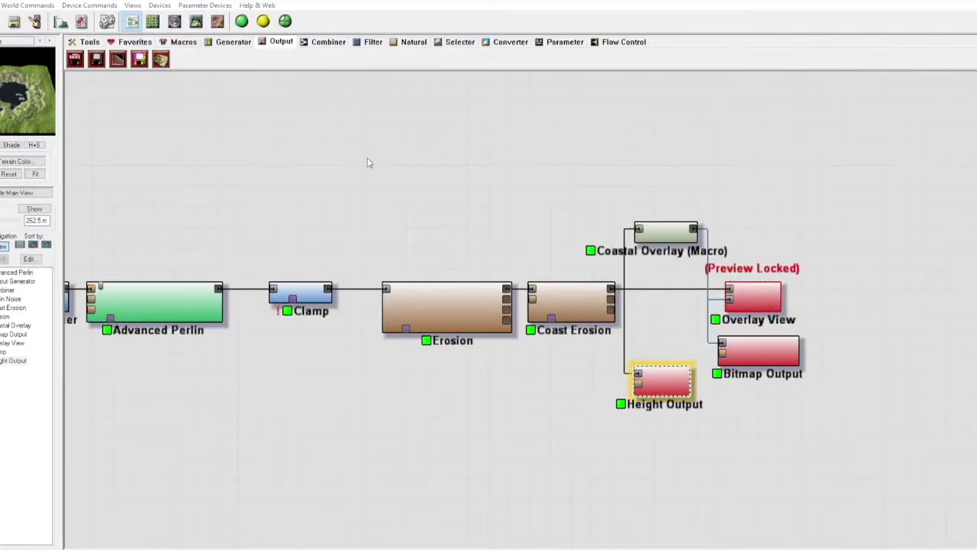
left_click(758, 352)
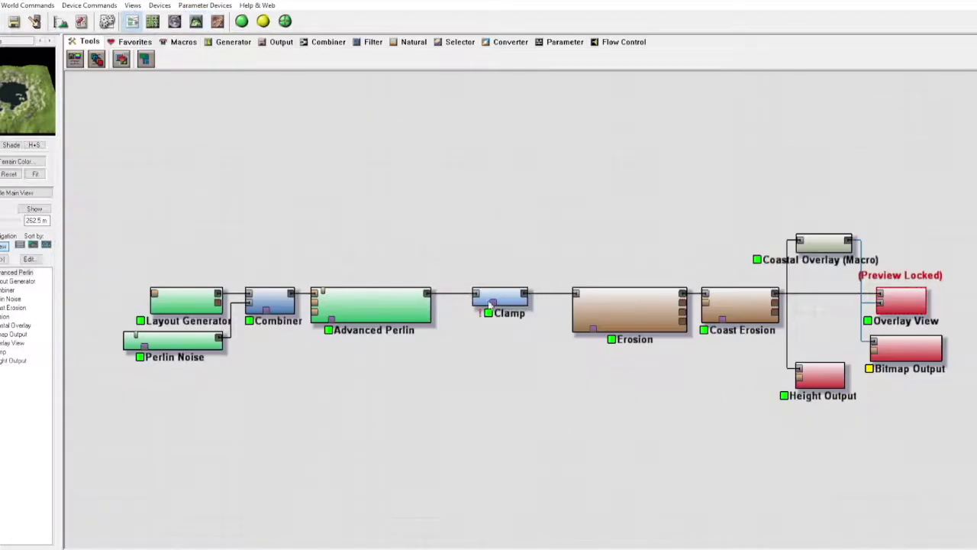
left_click(511, 298)
key("Delete")
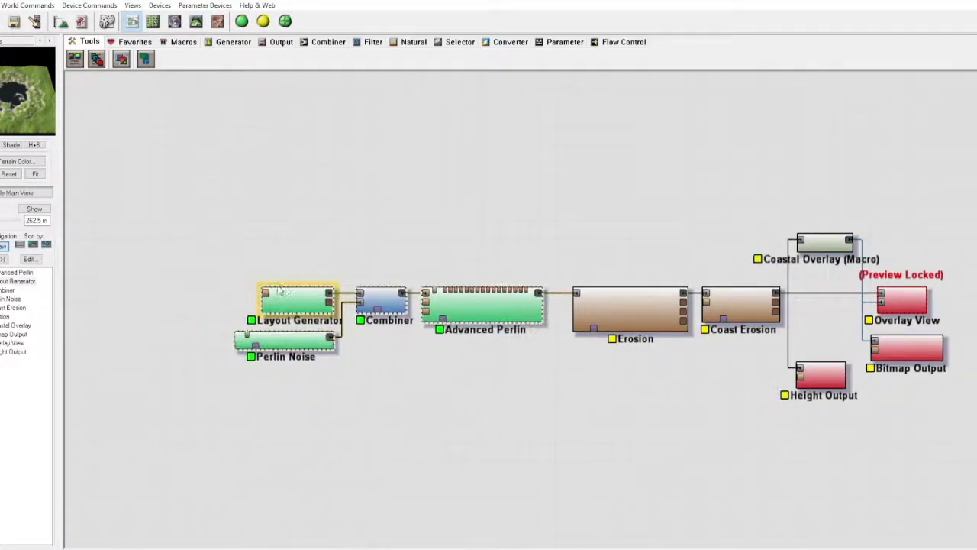
- Select the Perlin Noise device and preview its terrain in 3D
left_click(294, 340)
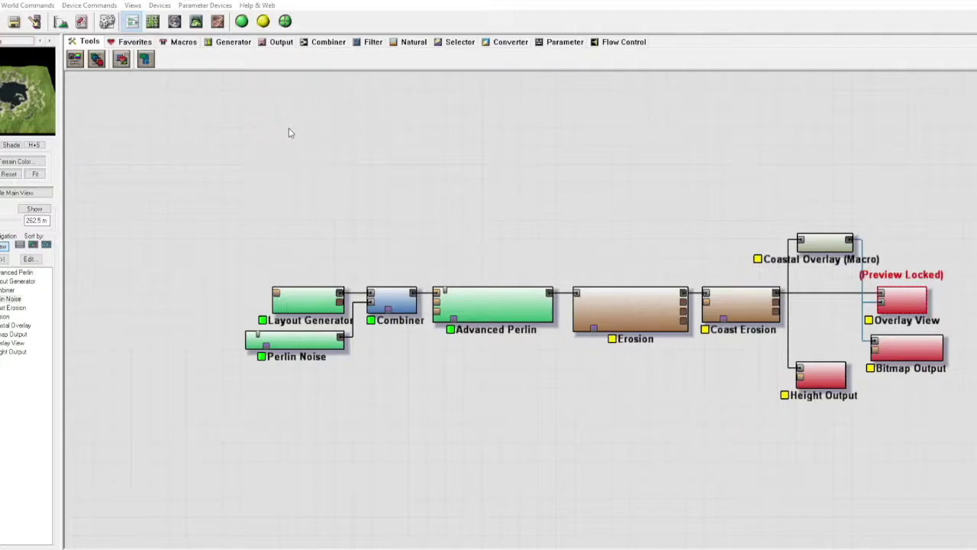
key("F4")
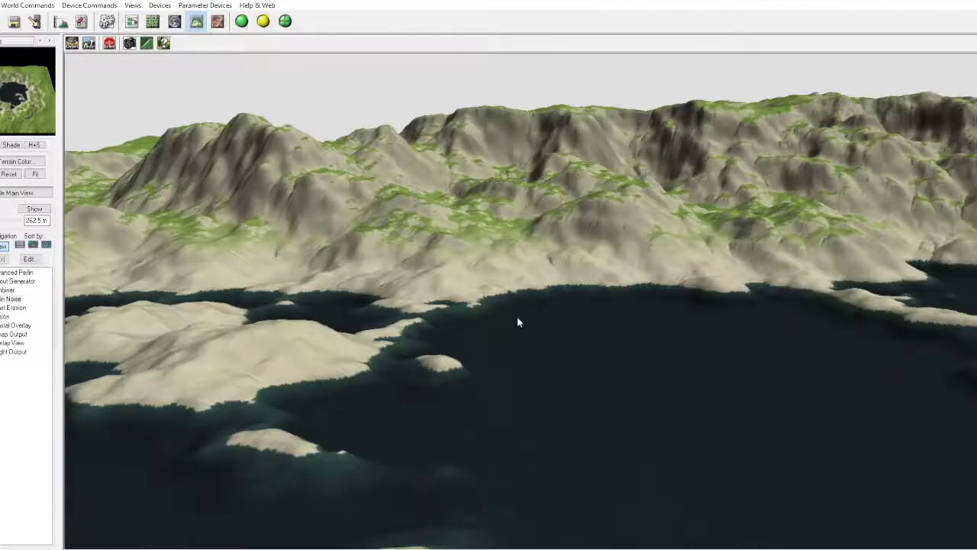
key("F2")
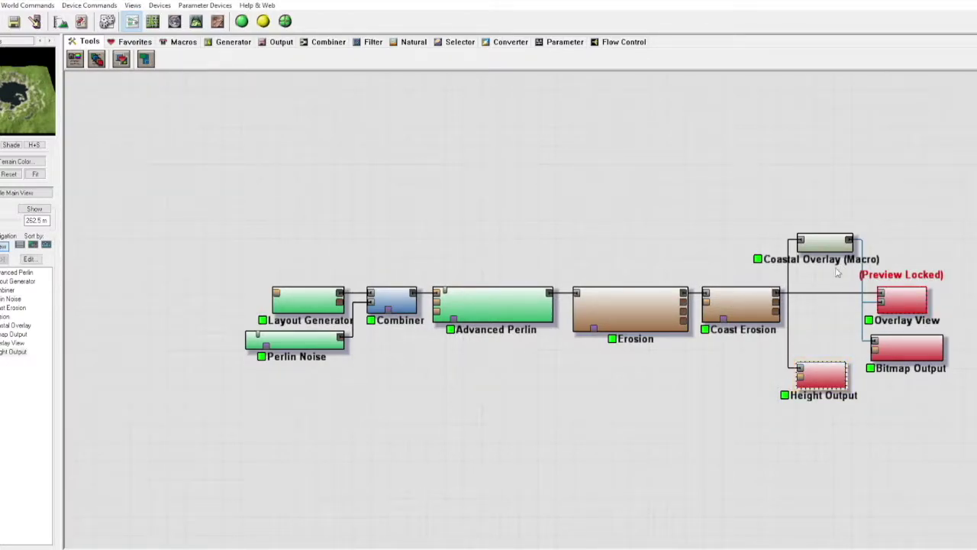
- Open the Layout Generator's layout view and zoom in on the map
key("F3")
scroll(588, 235, "up", 3)
scroll(530, 343, "up", 3)
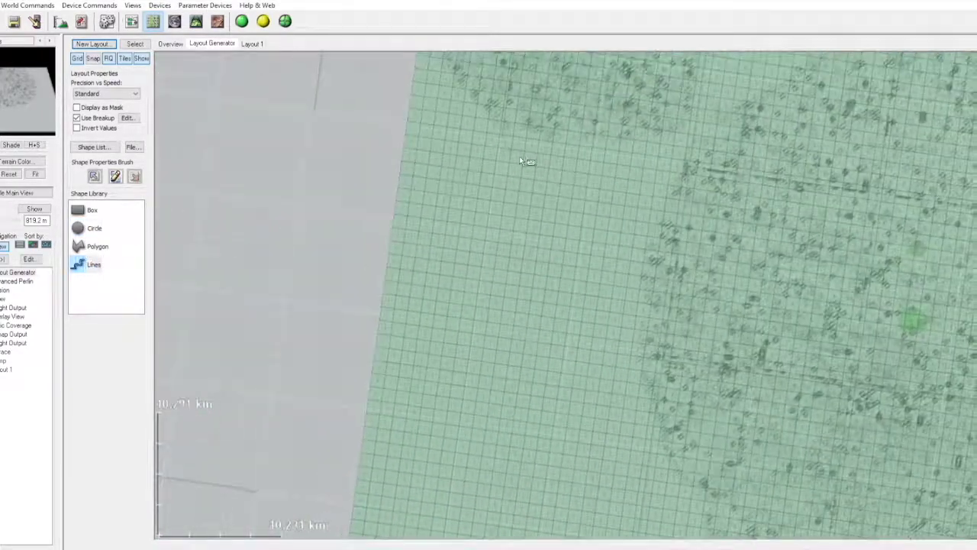
- Stretch the existing line and draw a new ridge line across the circle layout, then check it in 3D
left_click_drag(523, 160, 611, 350)
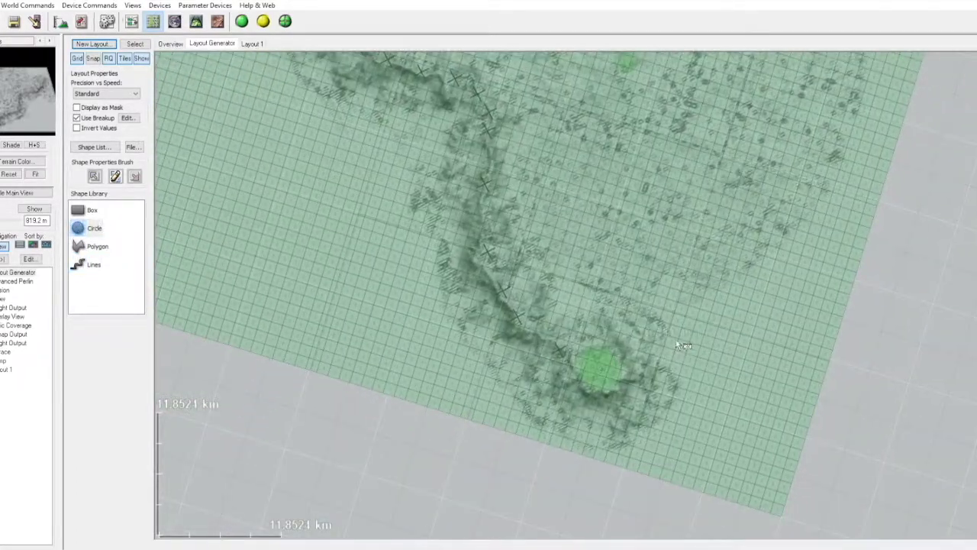
scroll(765, 509, "down", 5)
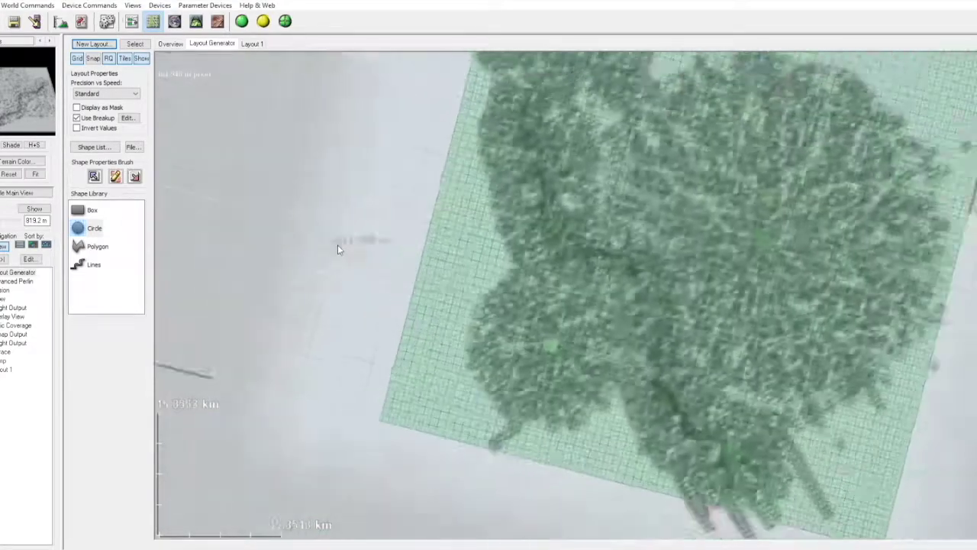
left_click(88, 265)
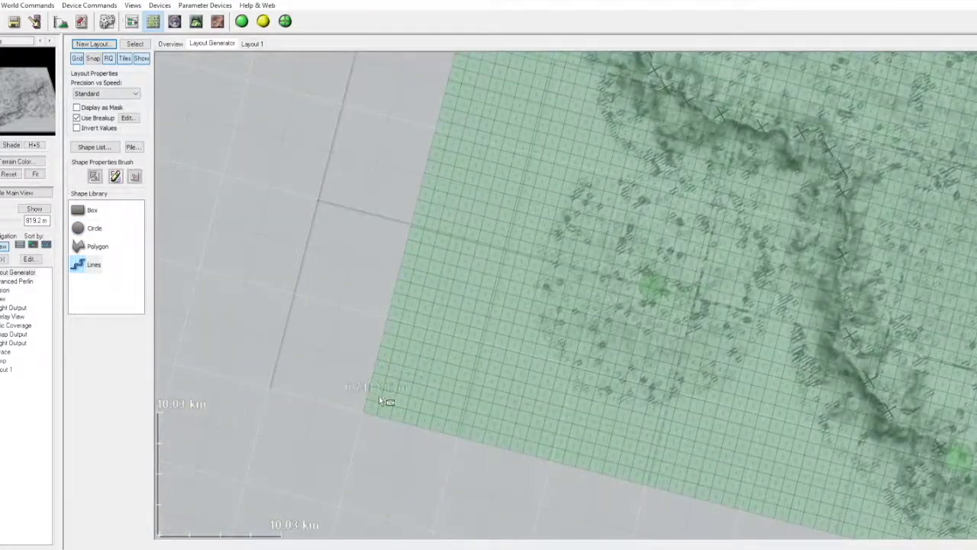
left_click(469, 305)
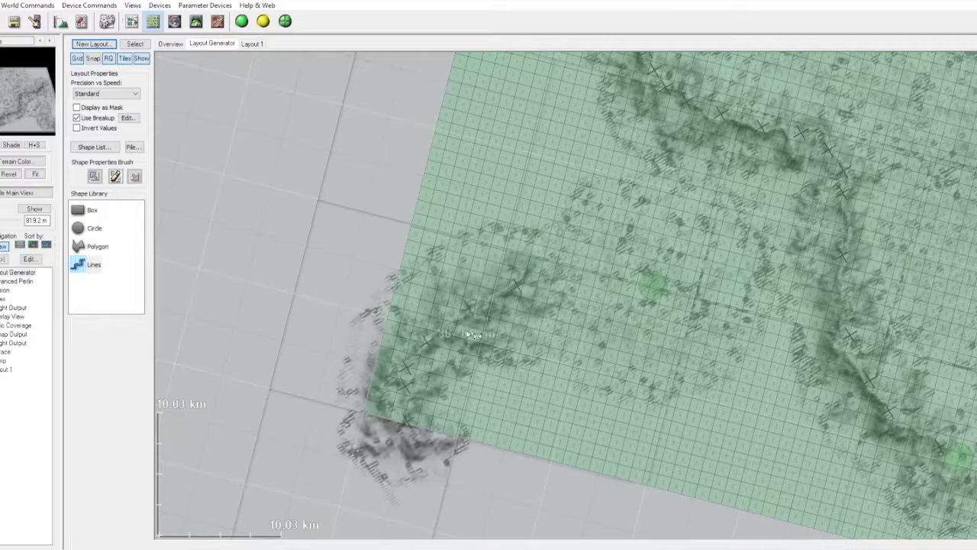
left_click_drag(716, 243, 603, 350)
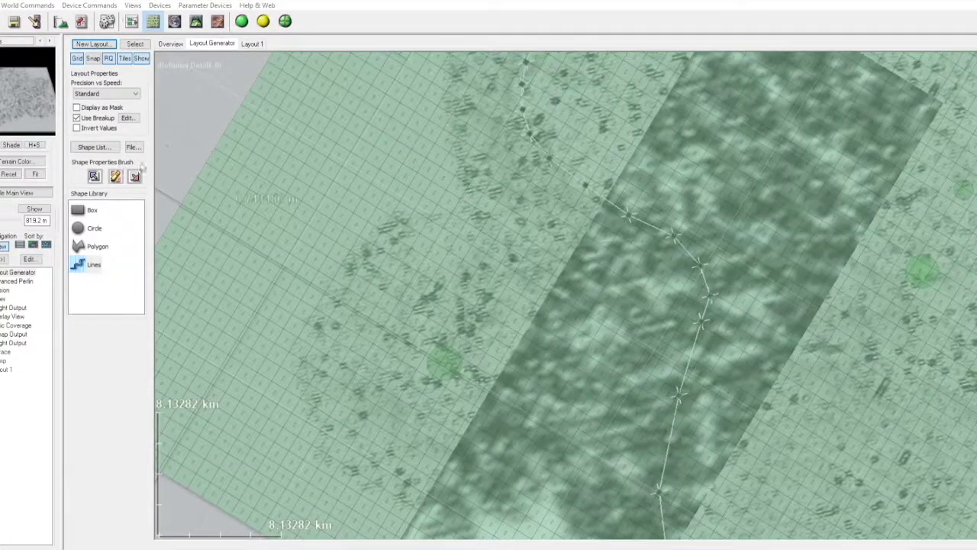
left_click(197, 21)
key("F2")
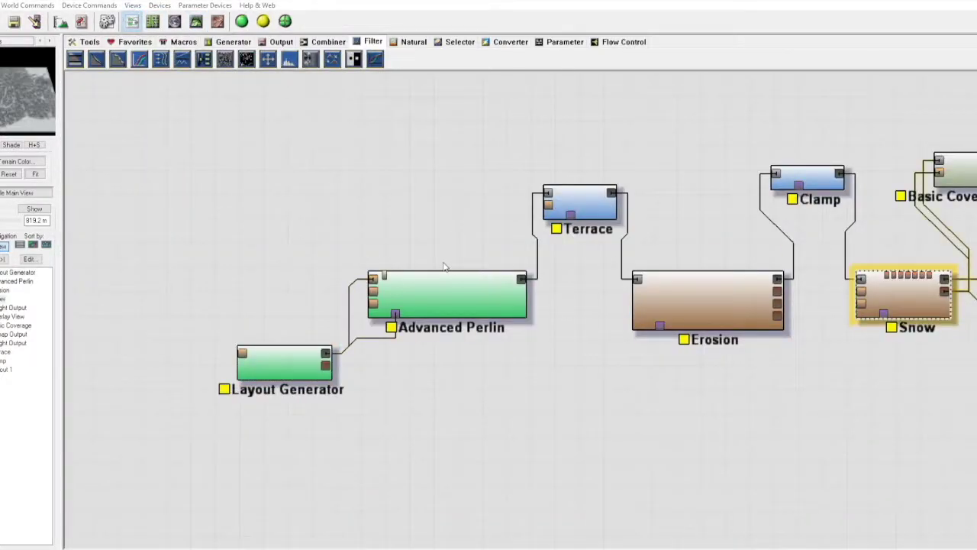
- View the terrain in 3D, previewing the snowy result after the Snow device
key("F4")
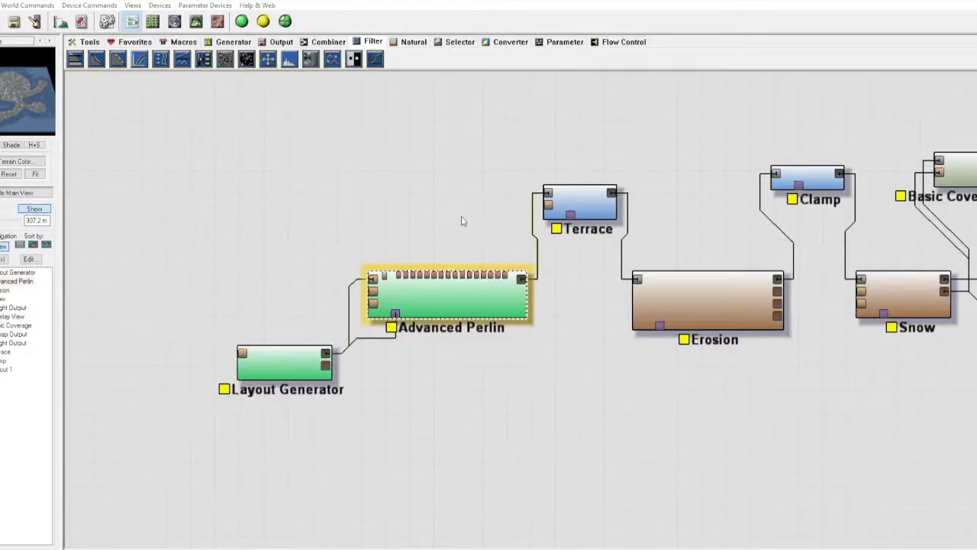
left_click(903, 294)
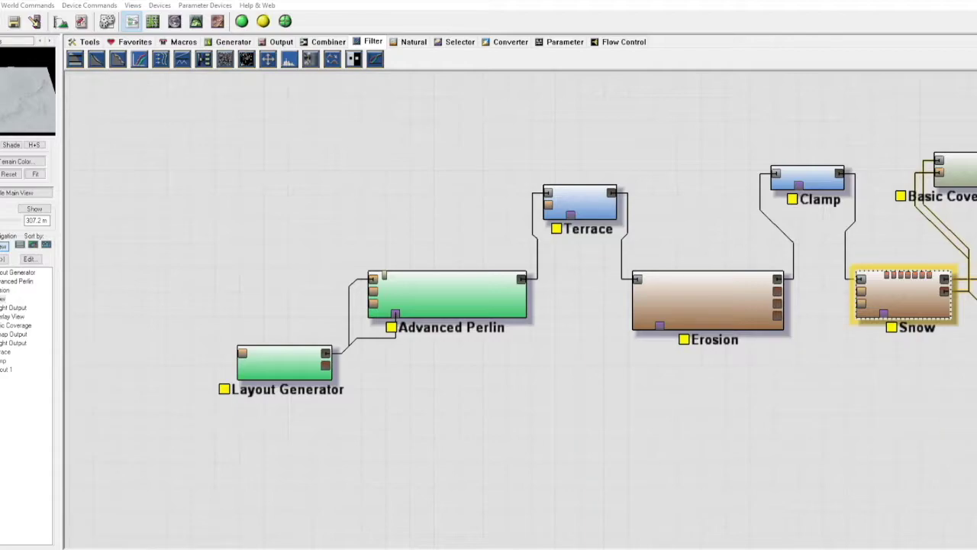
key("F3")
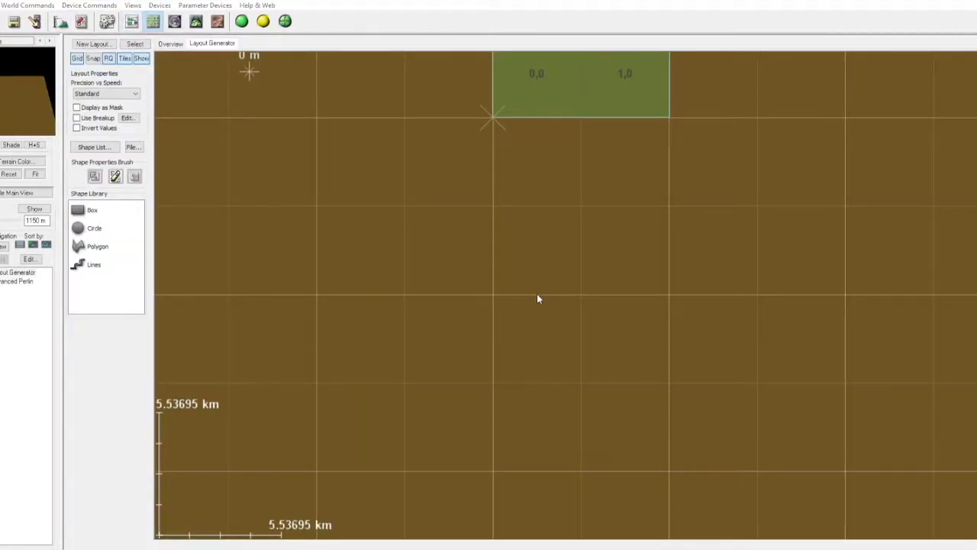
- Check the new world's network and open its layout for editing
left_click(132, 22)
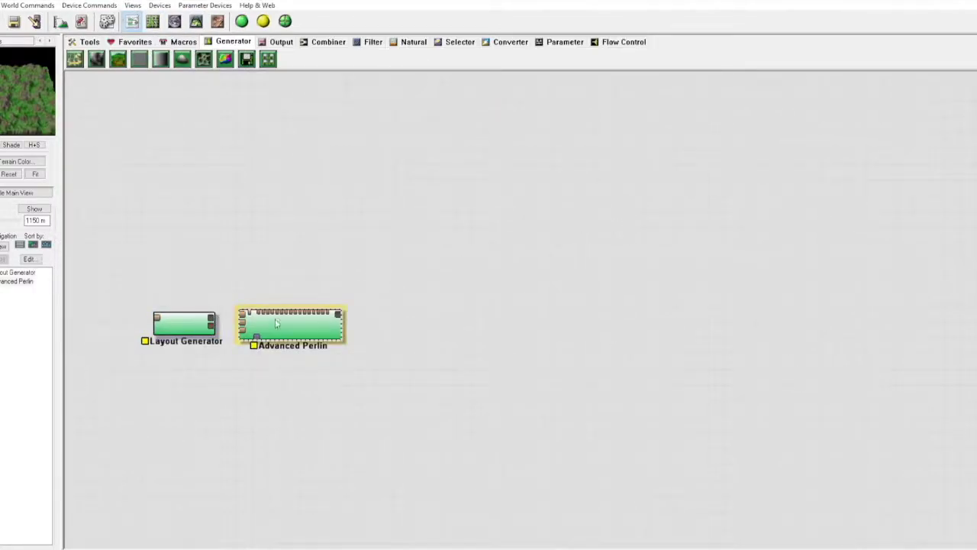
key("Tab")
scroll(363, 298, "down", 5)
scroll(403, 342, "up", 4)
scroll(603, 340, "down", 1)
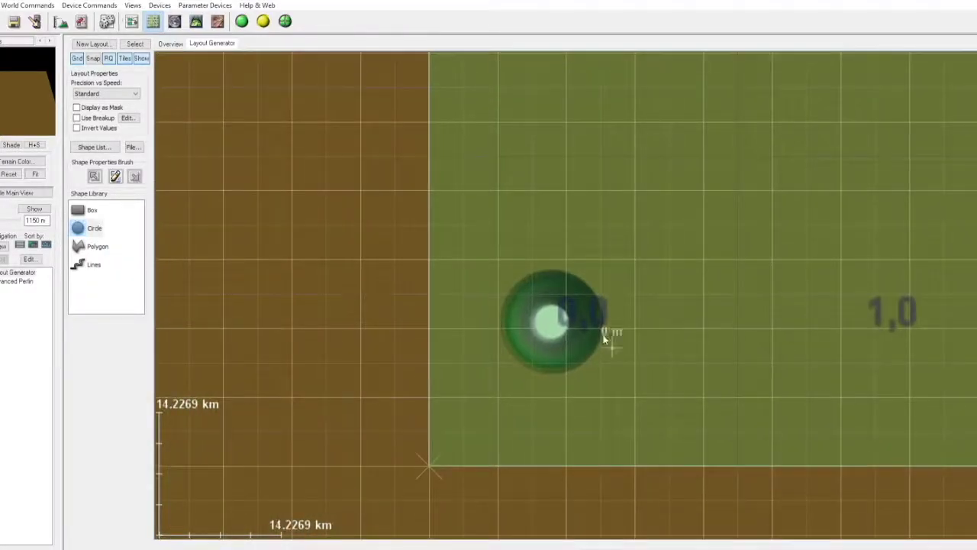
scroll(619, 338, "up", 1)
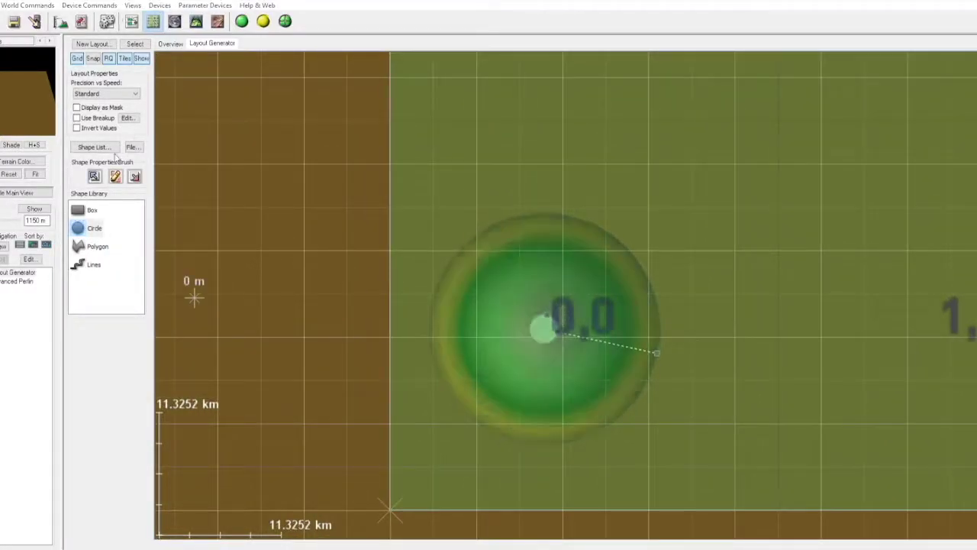
scroll(527, 321, "down", 2)
scroll(519, 321, "up", 1)
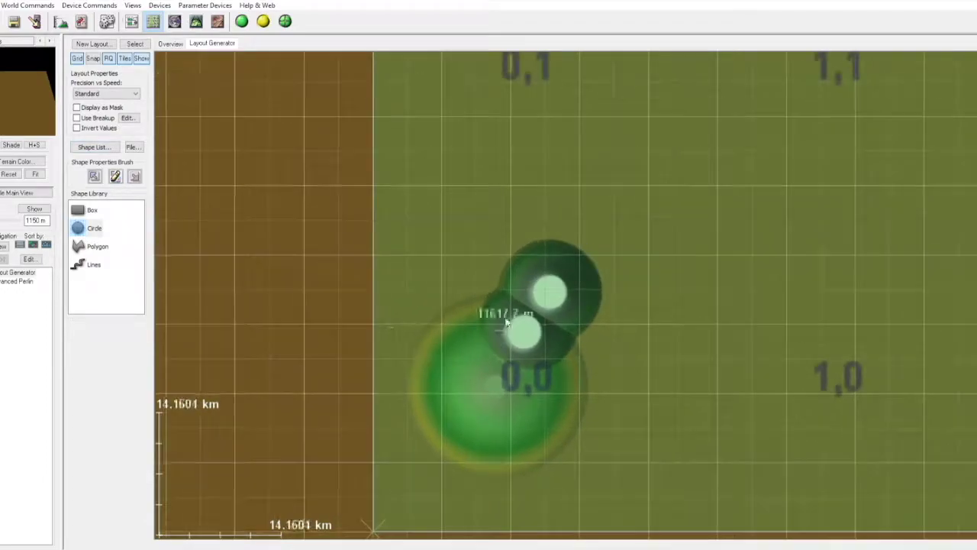
- Add a second circle above the first and draw a ridge line across tile 0,0
mouse_move(530, 321)
left_mouse_down()
mouse_move(582, 265)
mouse_move(644, 279)
left_mouse_up()
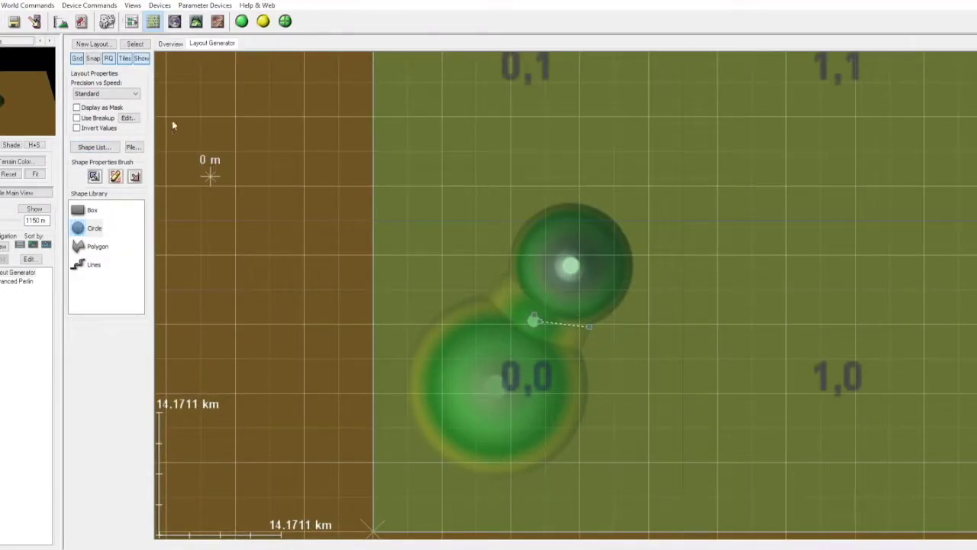
left_click(496, 386)
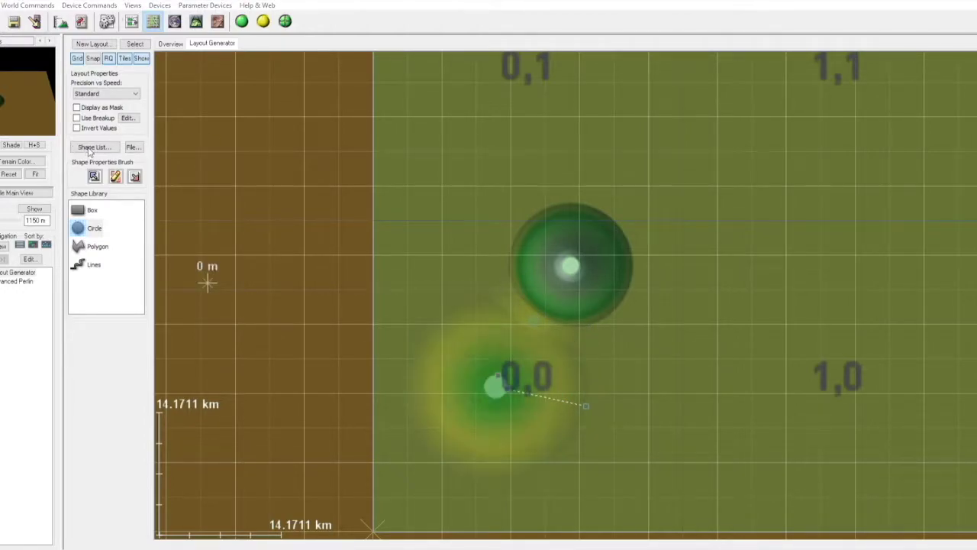
scroll(226, 313, "down", 2)
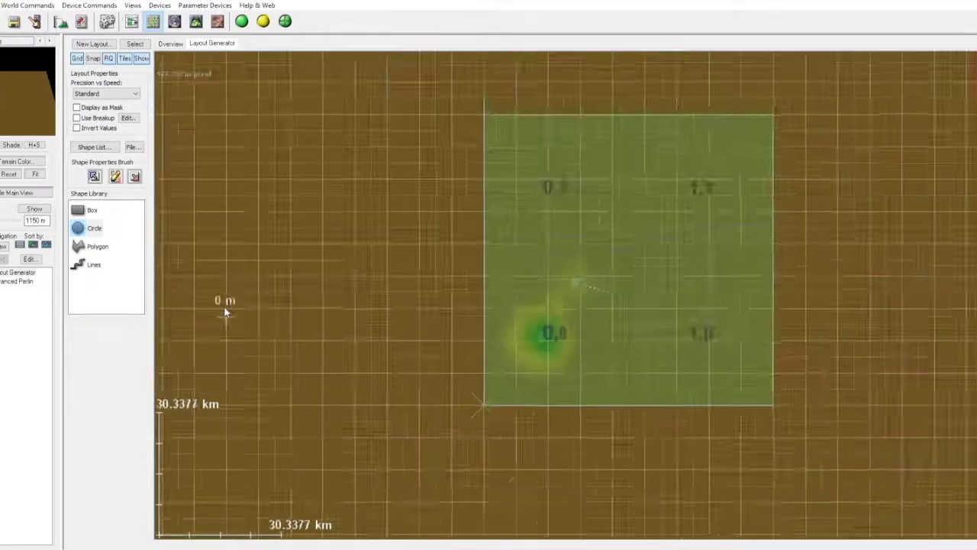
scroll(226, 312, "up", 2)
left_click(77, 264)
left_click_drag(497, 385, 545, 290)
scroll(545, 290, "down", 1)
scroll(435, 289, "up", 1)
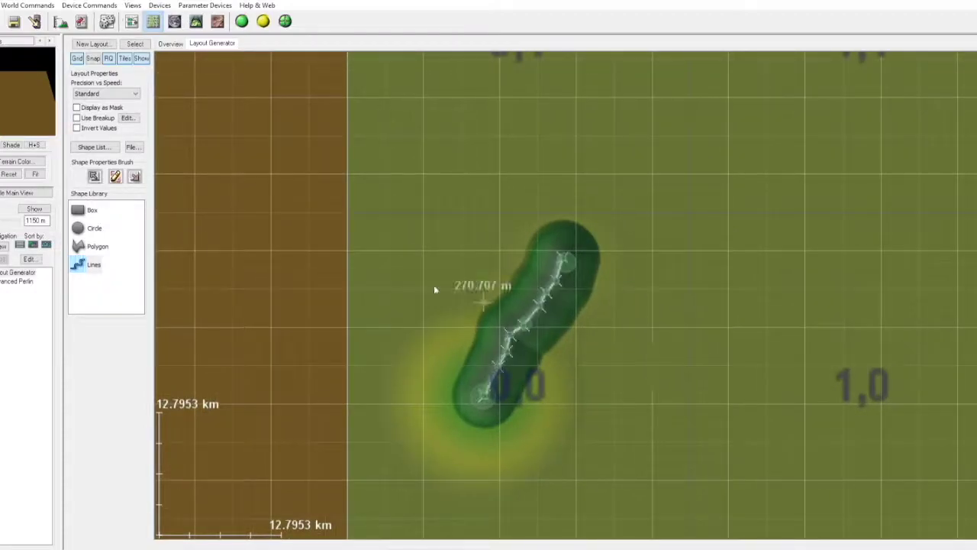
- Turn on Use Breakup to roughen the shapes' edges
left_click(76, 118)
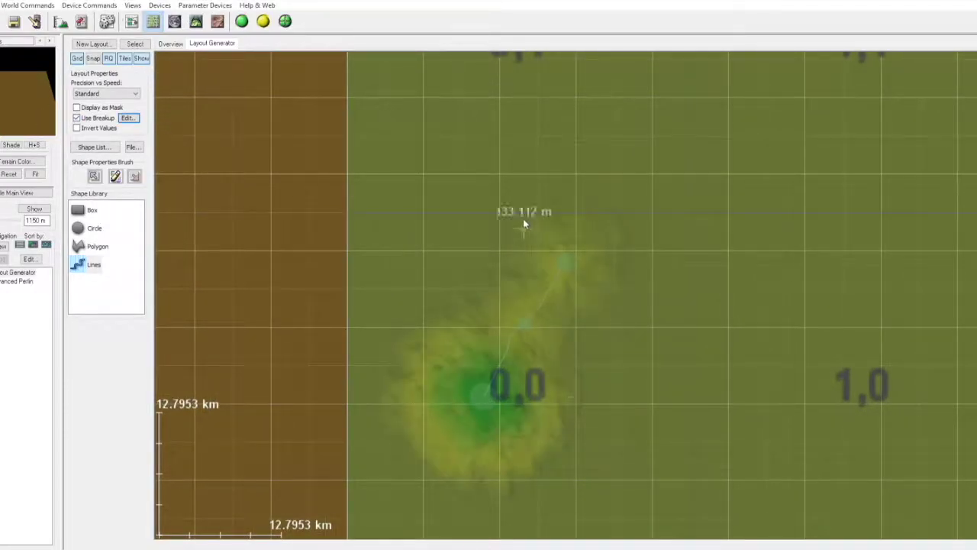
scroll(527, 290, "up", 1)
scroll(283, 364, "down", 2)
- Draw a large circular mountain spanning tiles 0,1 and 1,1
left_click(78, 227)
left_click(512, 349)
scroll(725, 279, "up", 2)
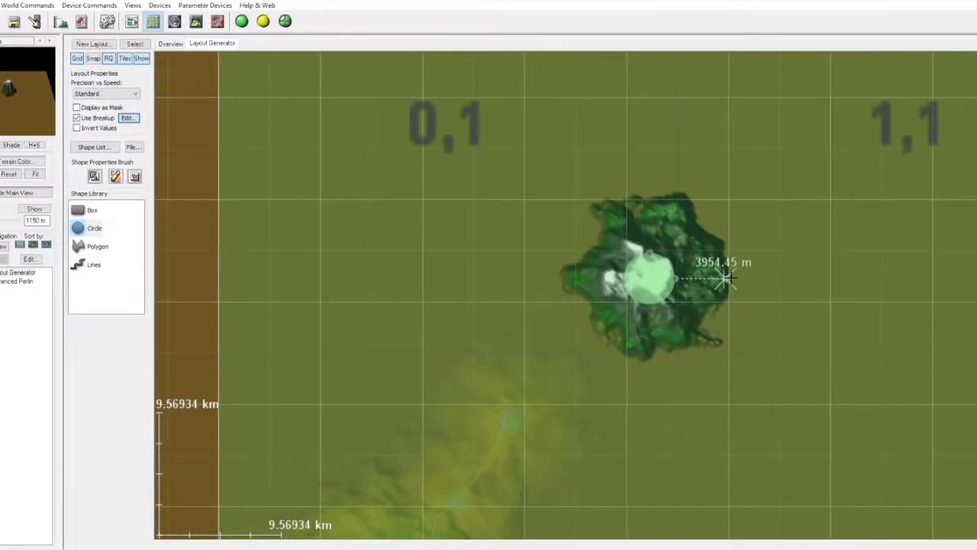
scroll(725, 279, "down", 1)
scroll(731, 273, "down", 2)
scroll(912, 262, "up", 2)
scroll(912, 261, "down", 2)
left_click_drag(725, 278, 912, 262)
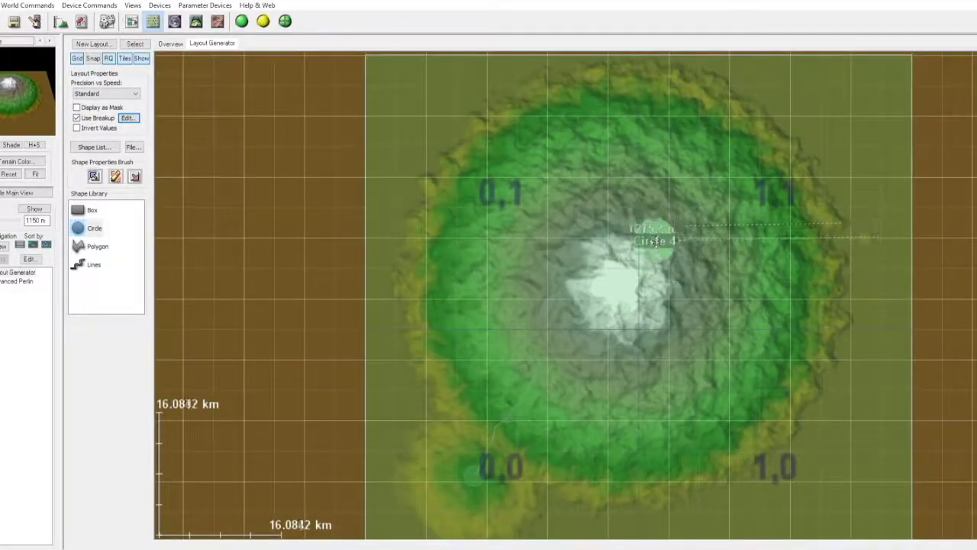
- Add a small circle on the mountain's upper slope
scroll(574, 284, "down", 2)
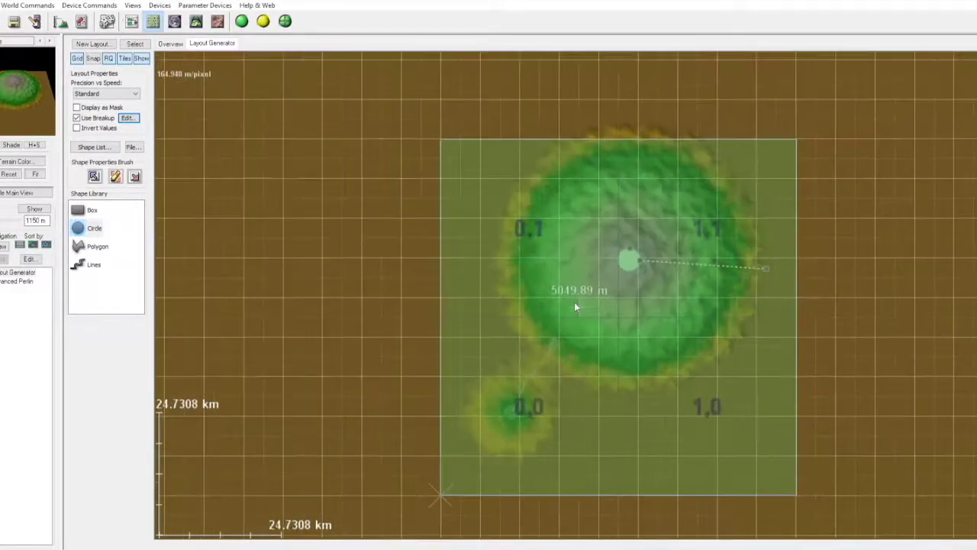
scroll(575, 284, "up", 2)
scroll(543, 308, "up", 1)
scroll(552, 371, "down", 1)
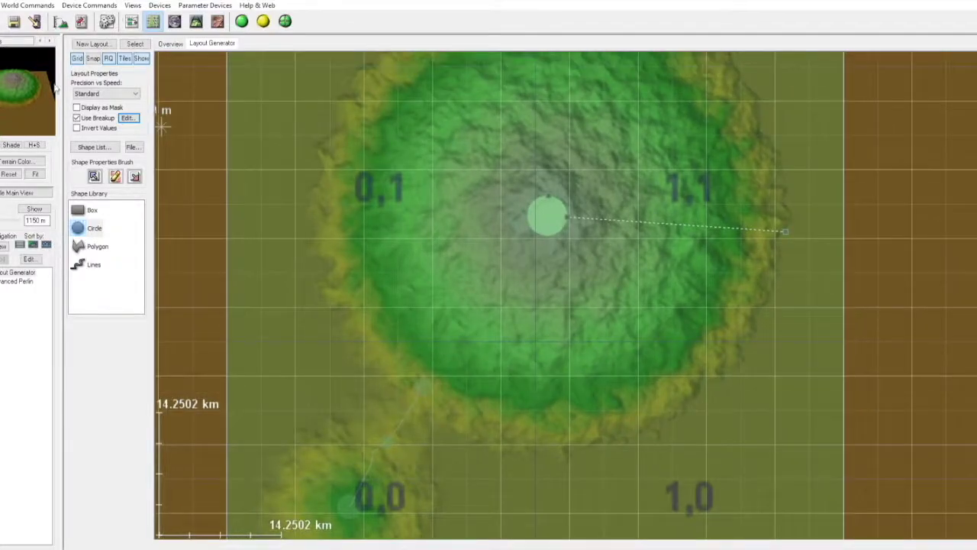
left_click_drag(458, 218, 459, 210)
scroll(459, 210, "up", 1)
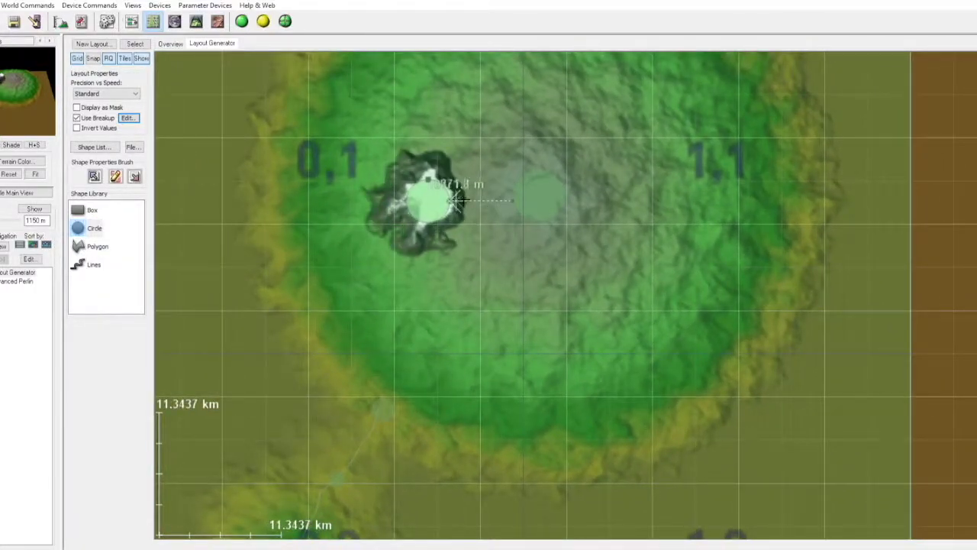
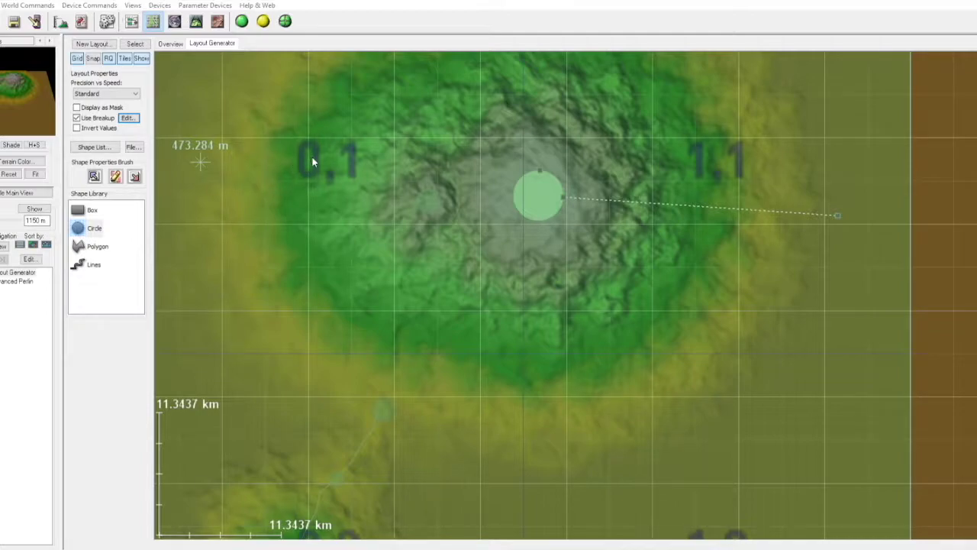
- Draw a line shape from the small hill at tile 0,0 up to the large peak, carving the terrain
scroll(447, 283, "down", 2)
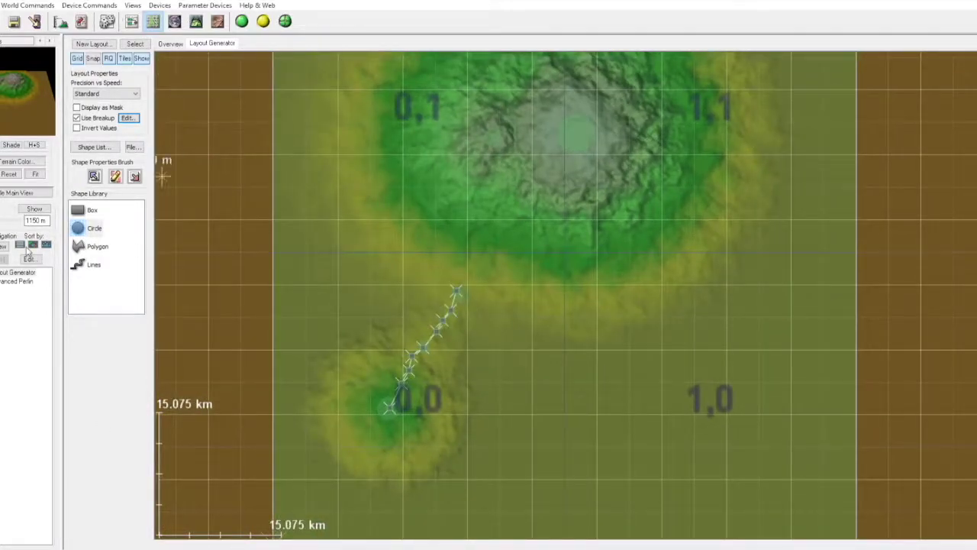
left_click(88, 264)
double_click(458, 166)
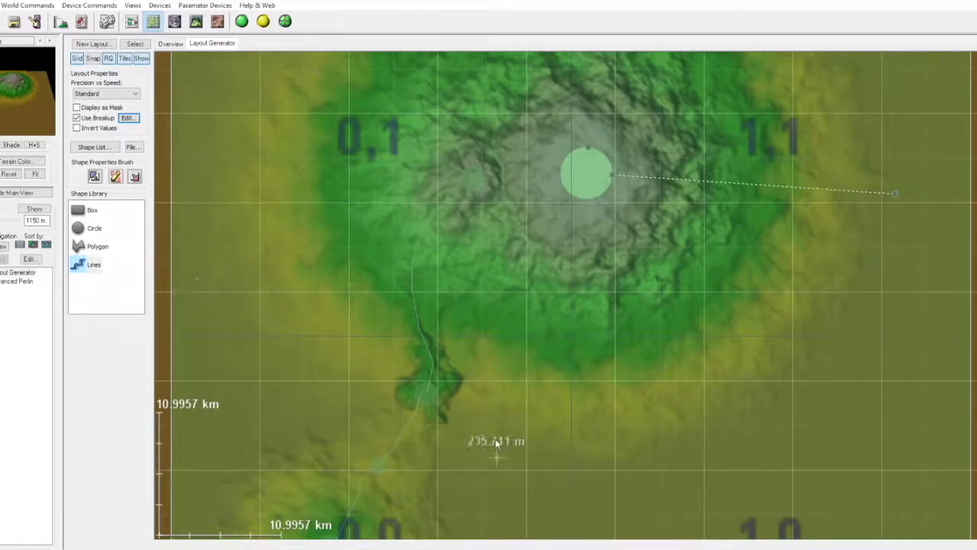
left_click(120, 271)
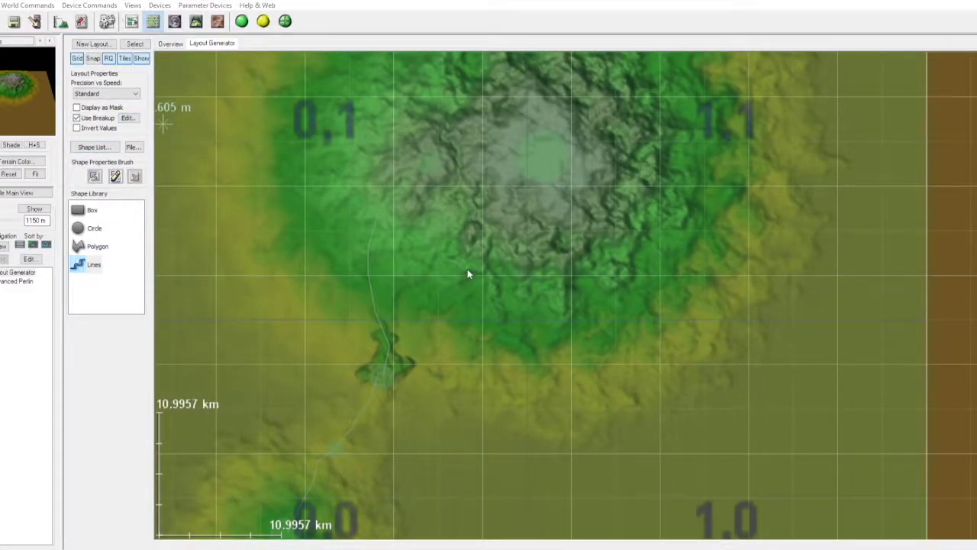
scroll(516, 214, "down", 5)
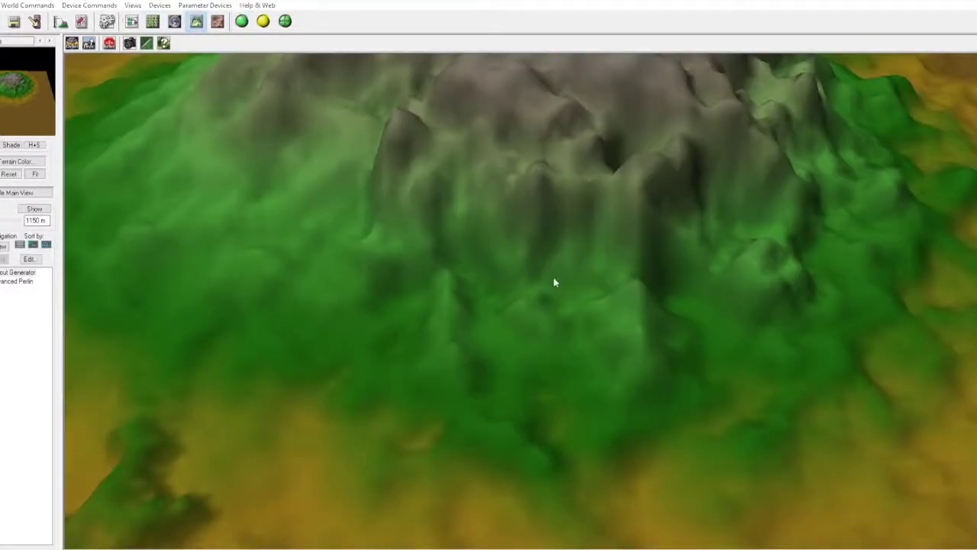
- Zoom out on the 3D preview to inspect the line-carved terrain
scroll(555, 283, "down", 5)
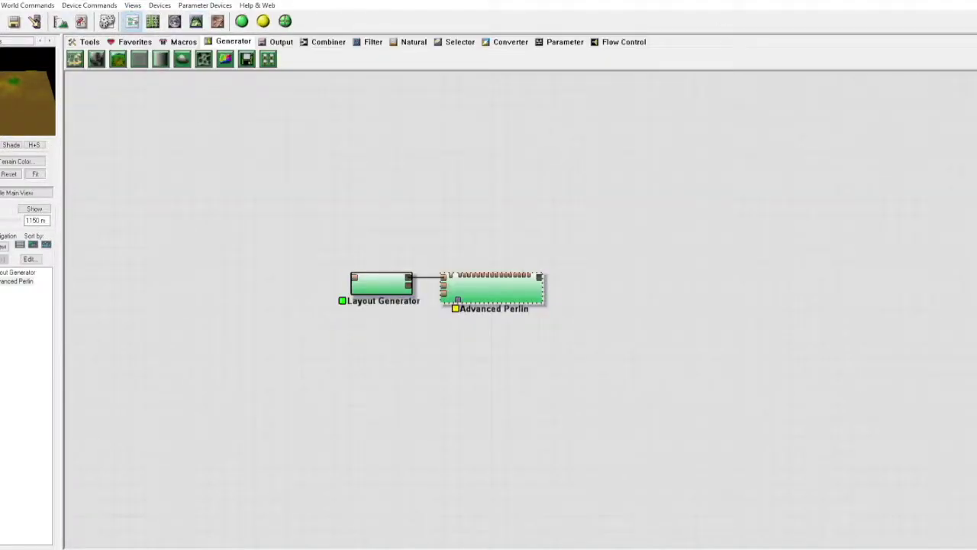
- Add Erosion and Snow devices to the network from the Natural group
key("ctrl+z")
key("ctrl+y")
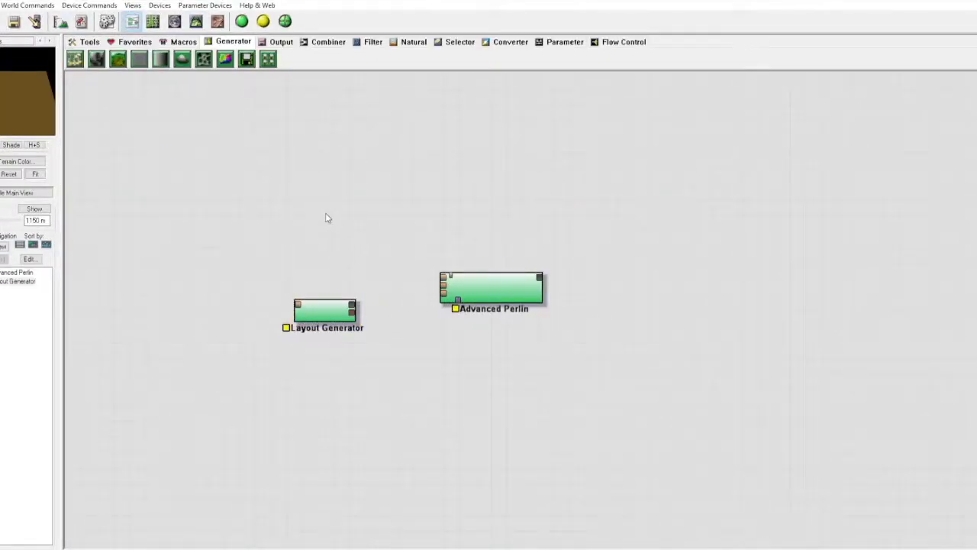
left_click(413, 42)
left_click(75, 59)
left_click(609, 294)
left_click(118, 59)
left_click(715, 277)
- Add a Basic Coverage macro, Bitmap Output, Overlay View and two Height Output devices
left_click(184, 41)
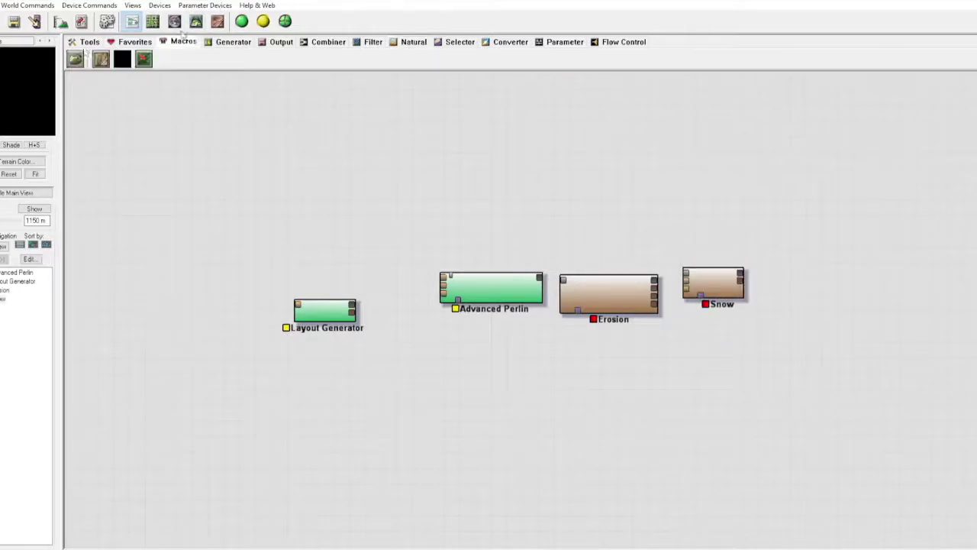
left_click(101, 59)
left_click(281, 42)
left_click(139, 59)
left_click(847, 397)
left_click(161, 59)
left_click(418, 139)
left_click_drag(418, 139, 847, 256)
left_click(97, 59)
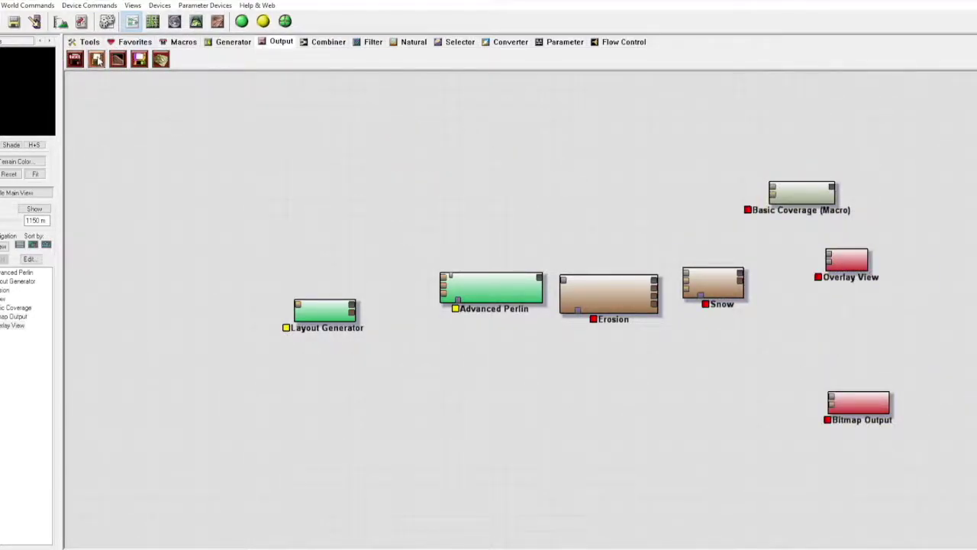
left_click(751, 397)
left_click(762, 455)
- Line up Advanced Perlin, Erosion and Snow and wire Perlin into Erosion into Snow
left_click(325, 309)
left_click_drag(441, 283, 379, 309)
left_click_drag(477, 309, 563, 280)
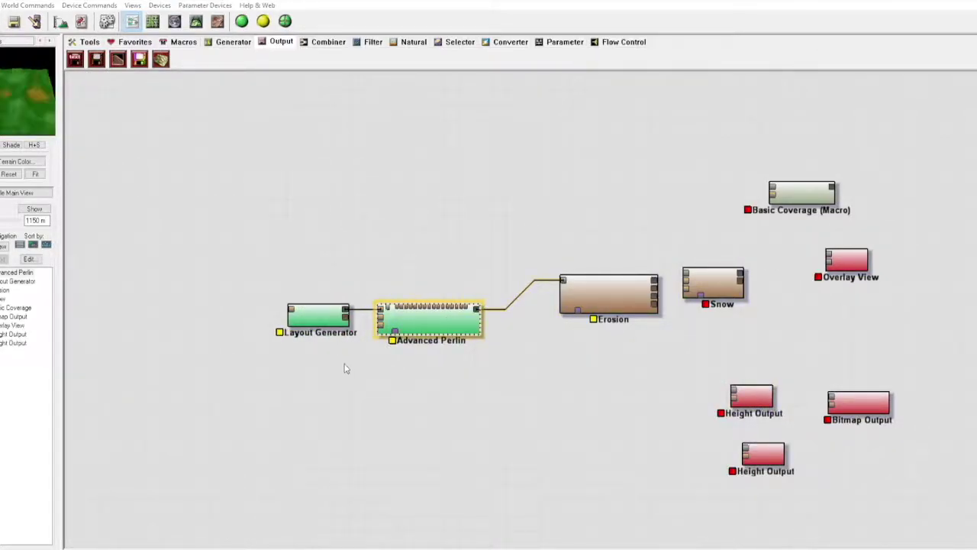
left_click(626, 299)
left_click_drag(626, 299, 571, 328)
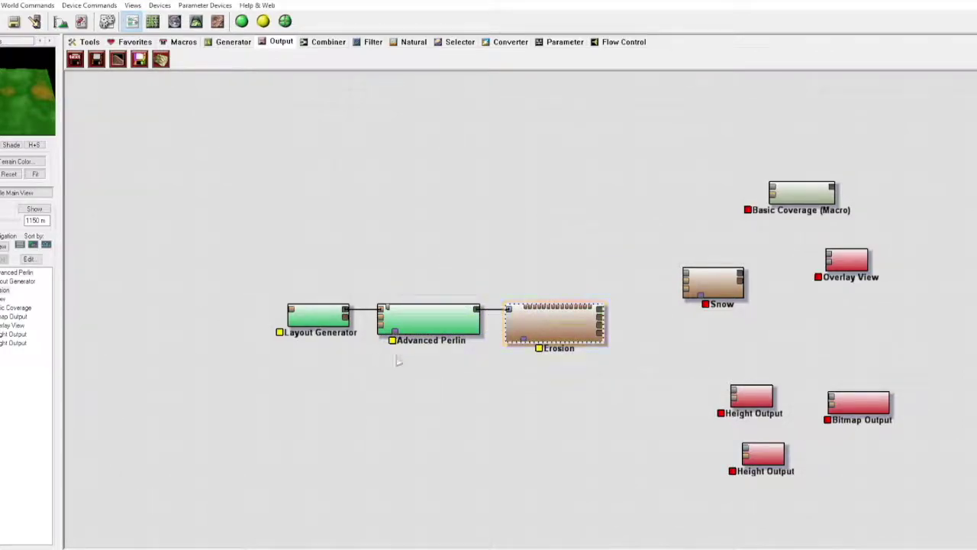
left_click_drag(714, 284, 659, 319)
left_click_drag(599, 309, 658, 334)
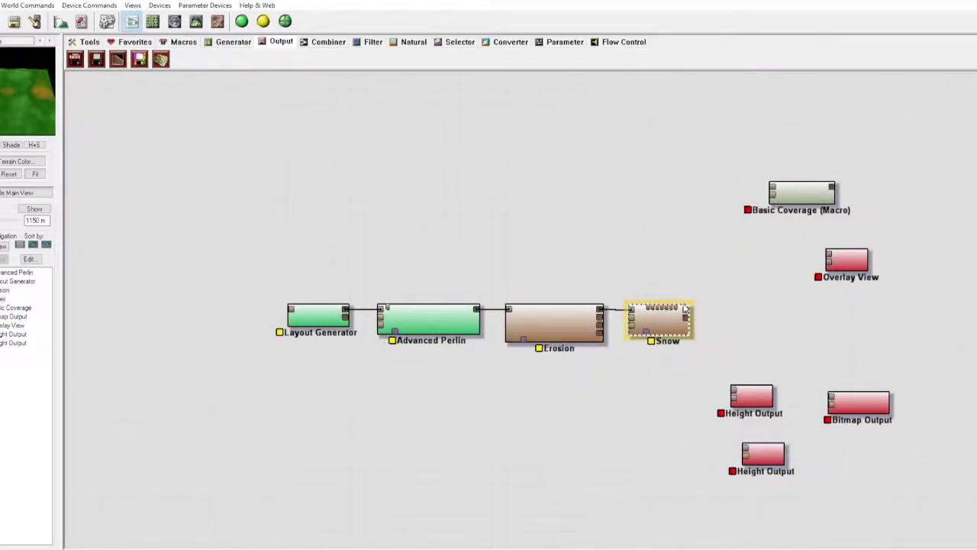
- Wire Snow into Basic Coverage and Basic Coverage into Overlay View, placing Bitmap Output nearby
left_click_drag(801, 191, 743, 234)
left_click_drag(687, 309, 712, 231)
left_click_drag(773, 229, 829, 256)
mouse_move(859, 400)
left_mouse_down()
mouse_move(865, 260)
mouse_move(856, 254)
left_mouse_up()
left_click_drag(852, 271, 849, 325)
- Connect Snow to both Height Outputs and arrange the output devices beneath Overlay View
mouse_move(689, 309)
left_mouse_down()
mouse_move(828, 320)
mouse_move(733, 393)
mouse_move(799, 354)
left_mouse_up()
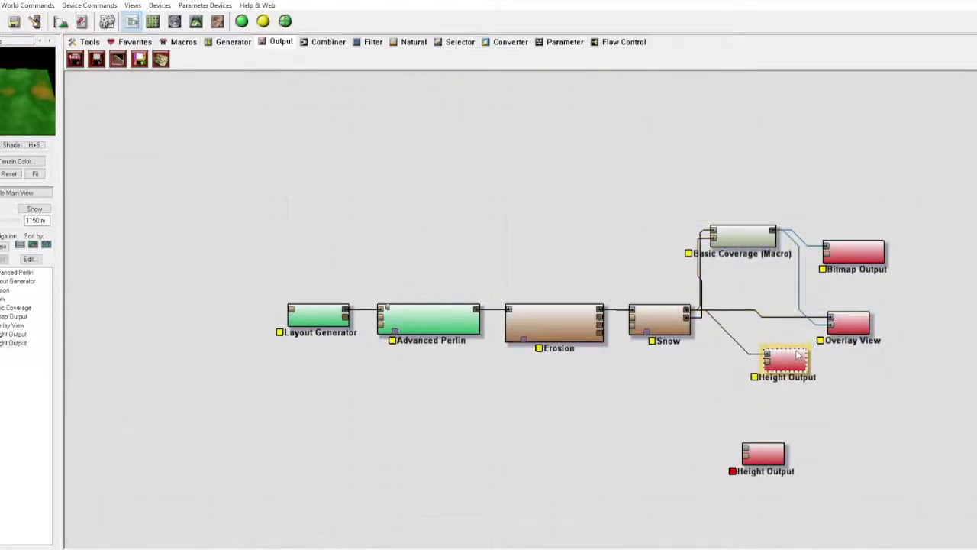
left_click_drag(689, 313, 745, 452)
left_click_drag(786, 357, 849, 359)
left_click_drag(764, 453, 853, 401)
left_click_drag(841, 245, 844, 281)
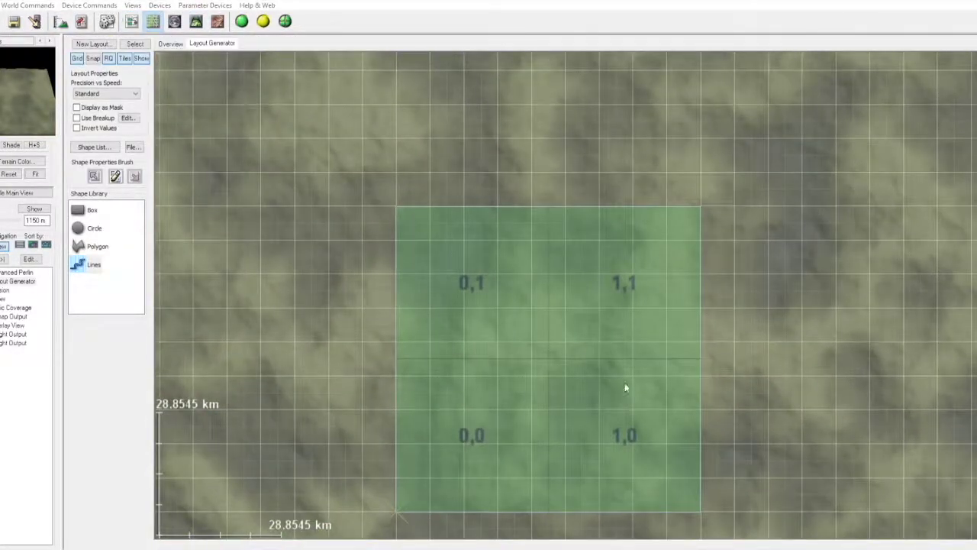
- Draw a large circle shape raising a peak near the top of the layout
scroll(625, 393, "up", 2)
left_click(93, 228)
left_click_drag(519, 173, 653, 219)
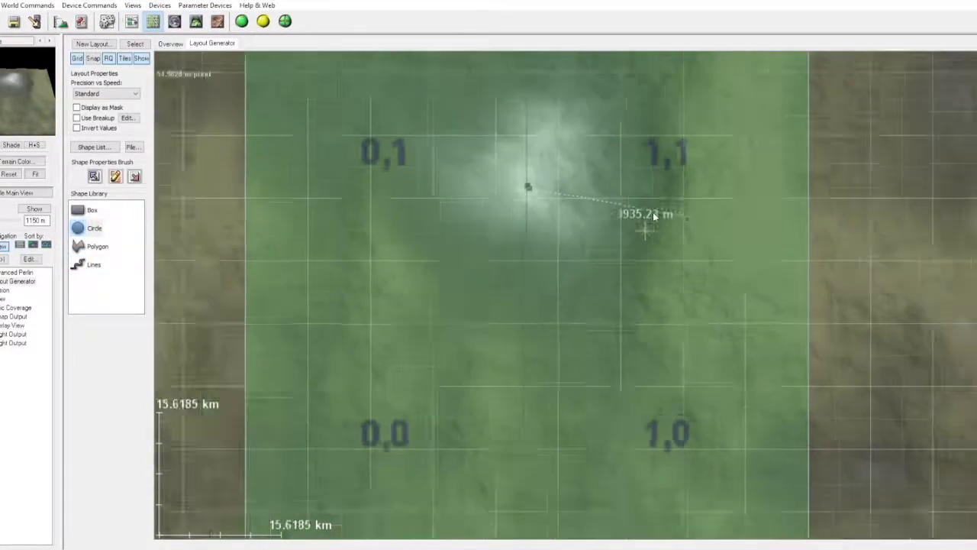
scroll(512, 185, "up", 2)
scroll(558, 221, "down", 3)
scroll(687, 206, "up", 1)
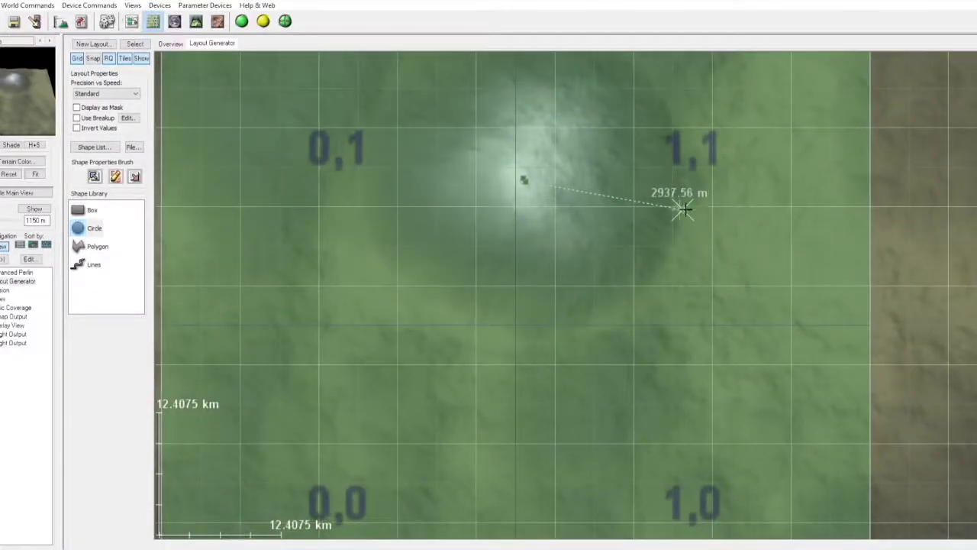
scroll(530, 173, "up", 1)
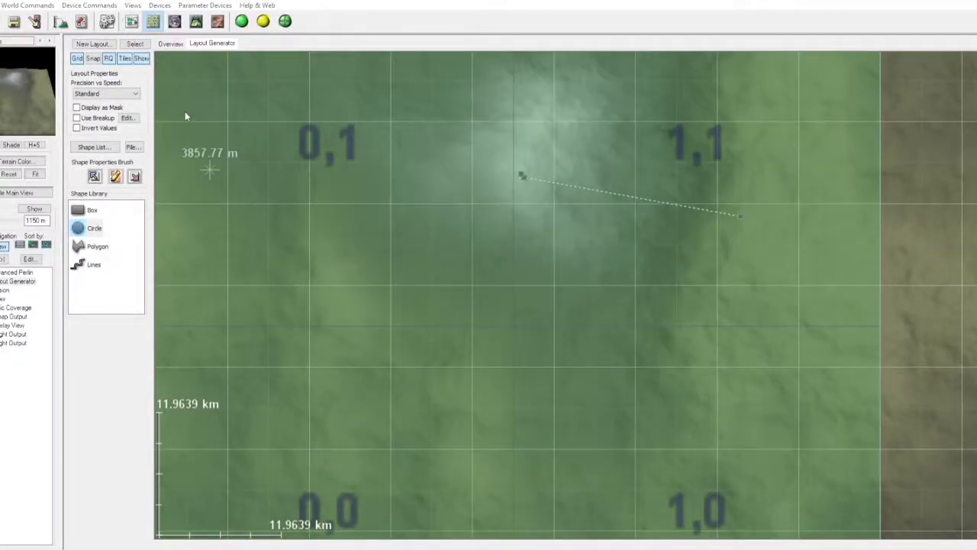
- Draw a curved line across tiles 0,0 and 1,0 and turn on breakup for the shapes
left_click(77, 264)
scroll(540, 381, "down", 2)
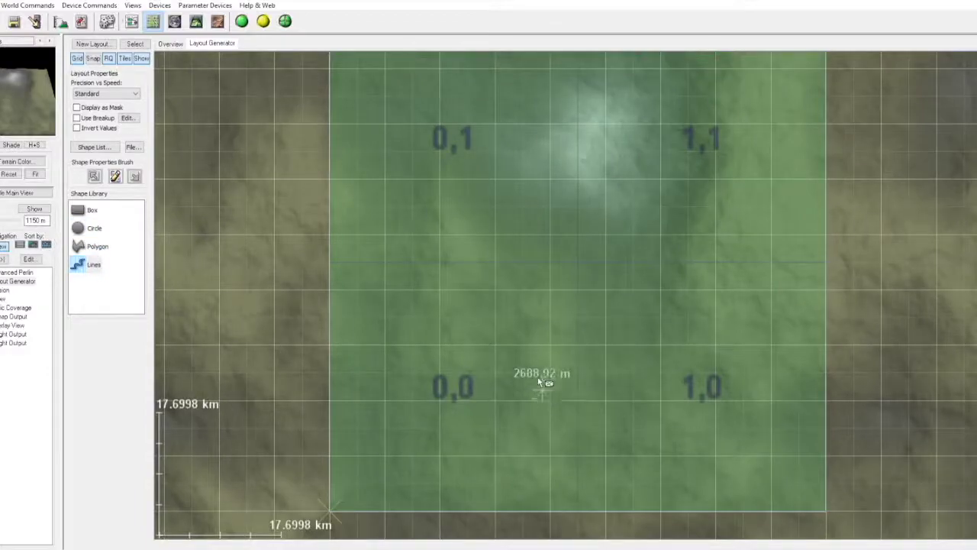
right_click(790, 253)
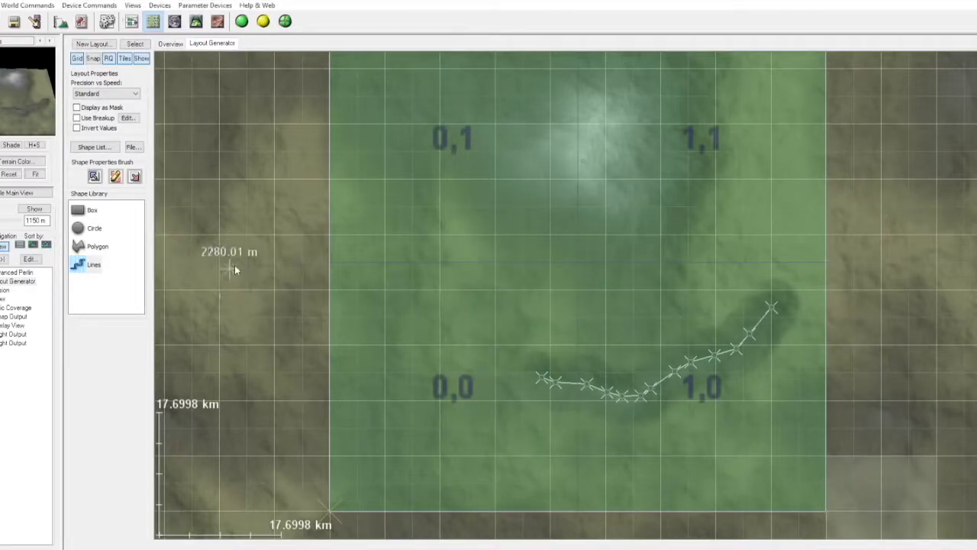
scroll(563, 448, "up", 1)
left_click(76, 118)
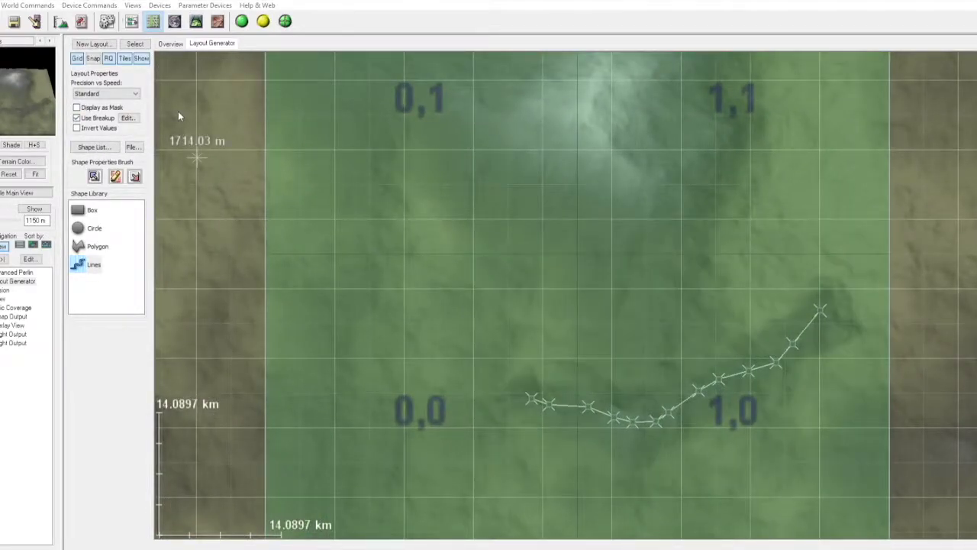
scroll(739, 329, "down", 1)
- Place a column of three circles above tile 0,0, then delete the middle one
left_click(433, 402)
left_click(447, 356)
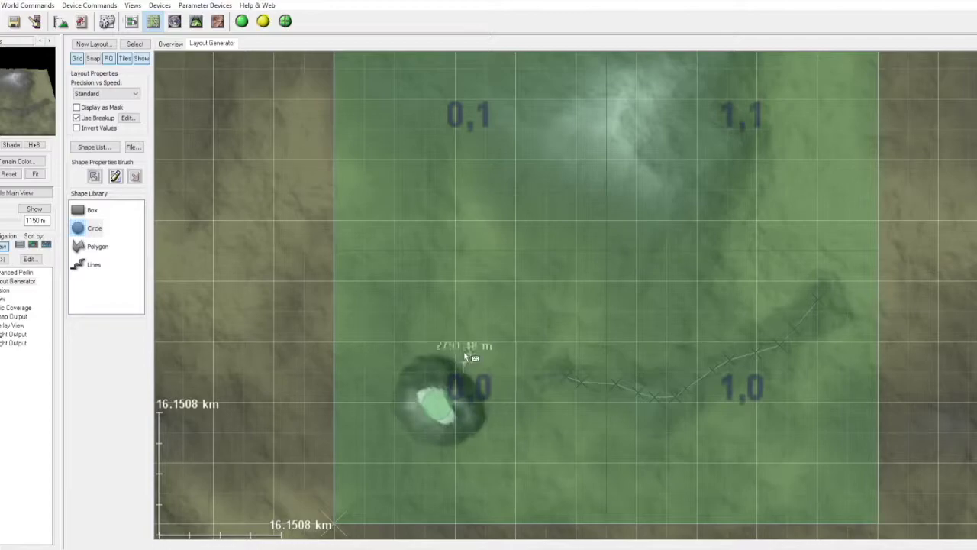
left_click(466, 310)
scroll(572, 290, "up", 1)
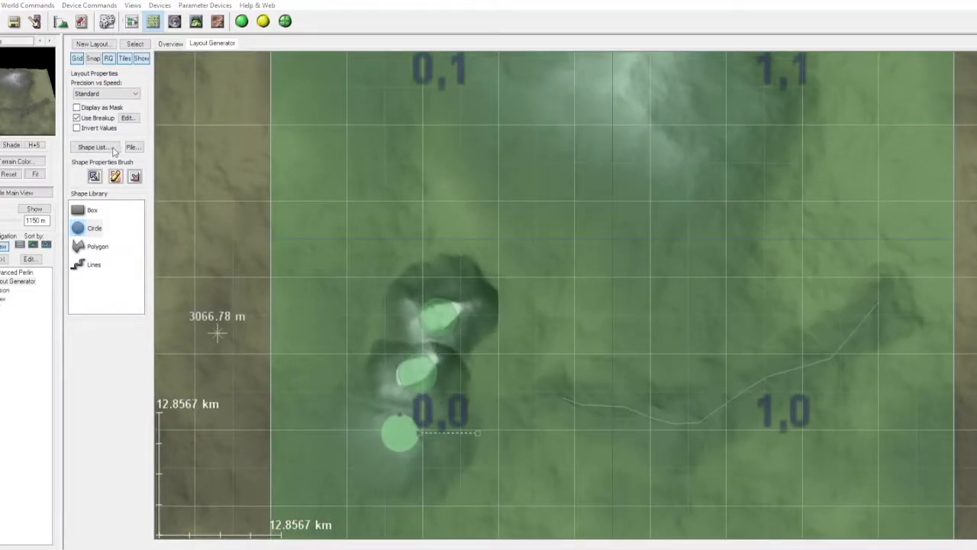
key("Delete")
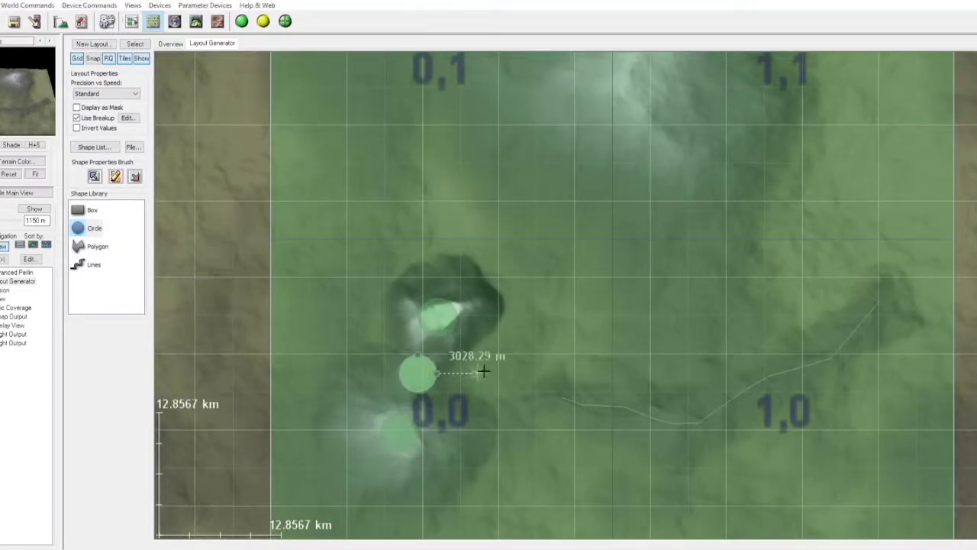
scroll(412, 351, "down", 1)
scroll(405, 309, "up", 7)
scroll(405, 309, "down", 3)
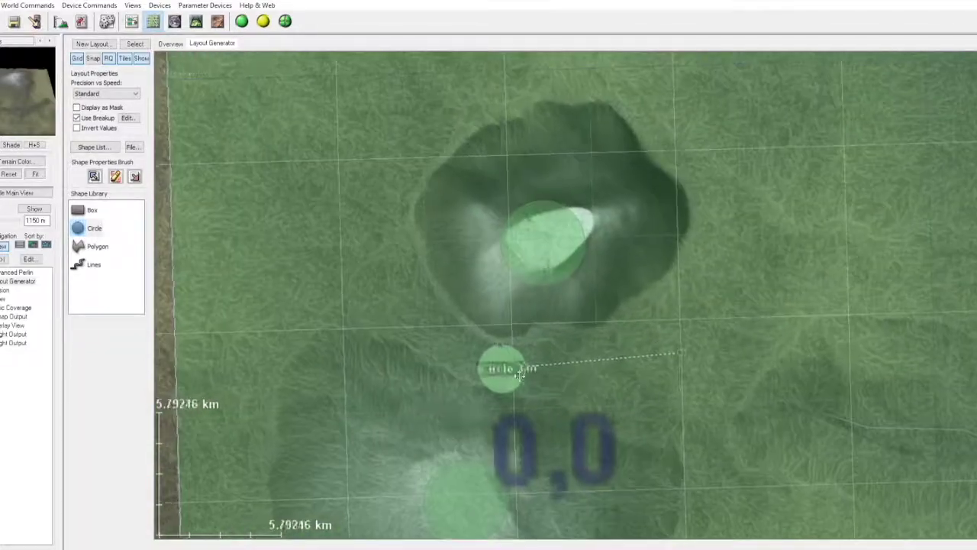
scroll(183, 168, "down", 2)
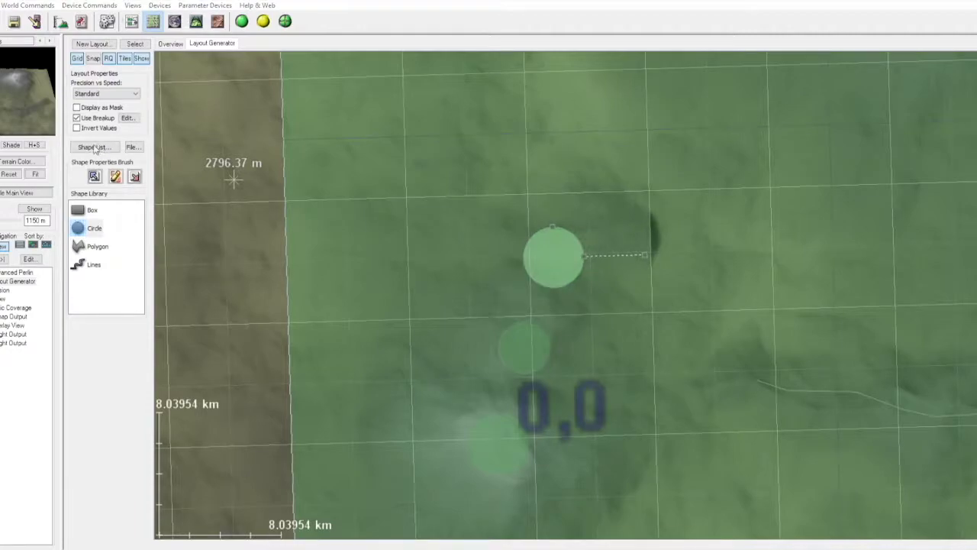
scroll(580, 244, "down", 1)
scroll(559, 220, "up", 1)
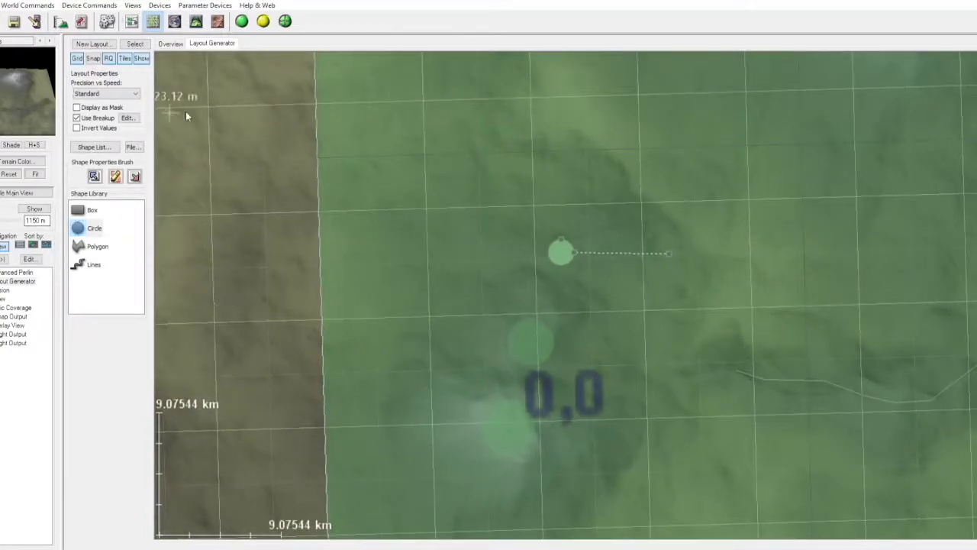
- Extend the line upward with a new point and place a circle peak near tile 1,1
left_click(84, 264)
left_click(565, 244)
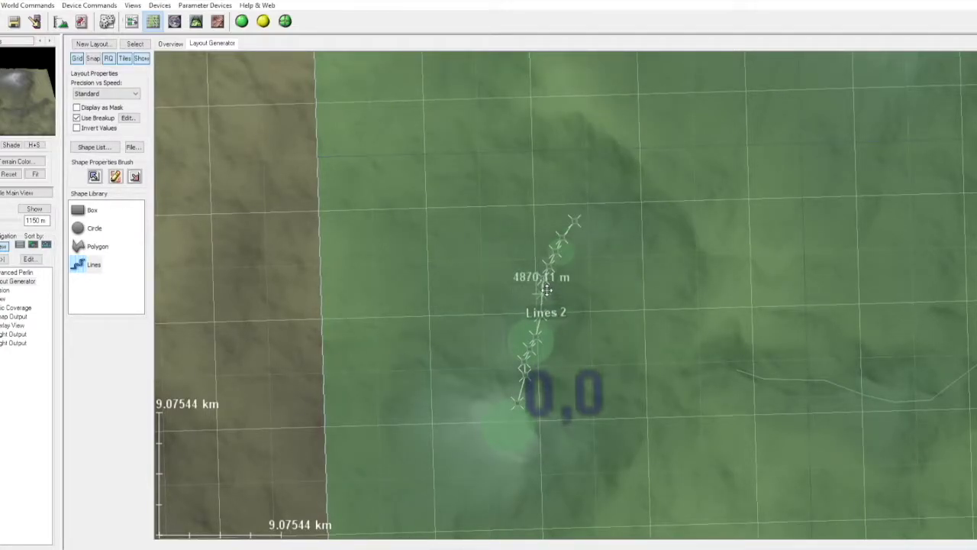
scroll(355, 208, "down", 2)
left_click(77, 228)
left_click(655, 218)
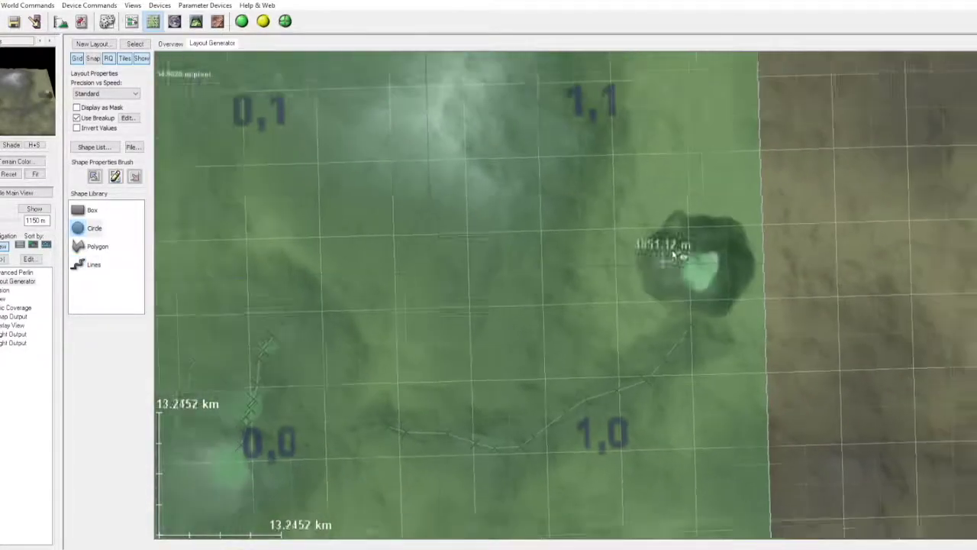
scroll(643, 264, "up", 3)
scroll(645, 264, "down", 1)
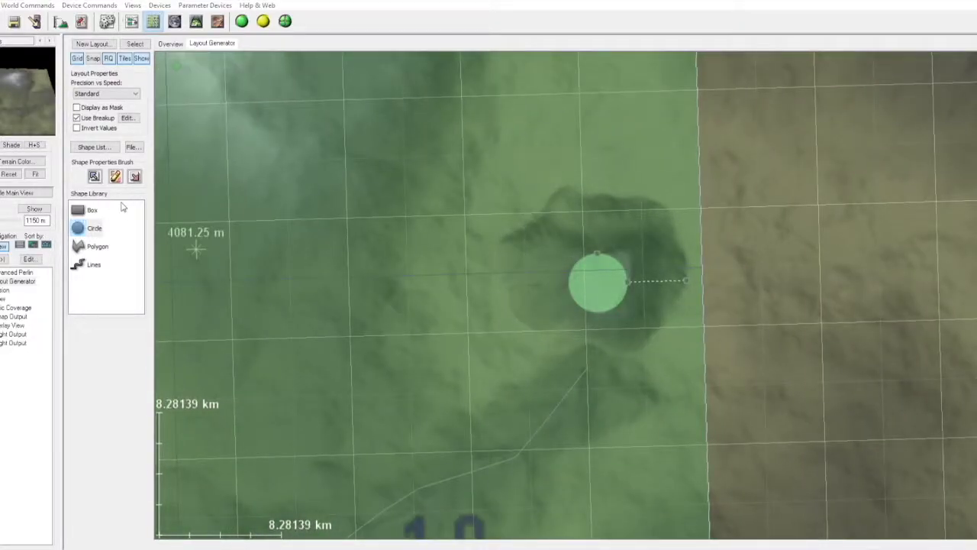
left_click_drag(599, 281, 557, 248)
scroll(622, 194, "down", 1)
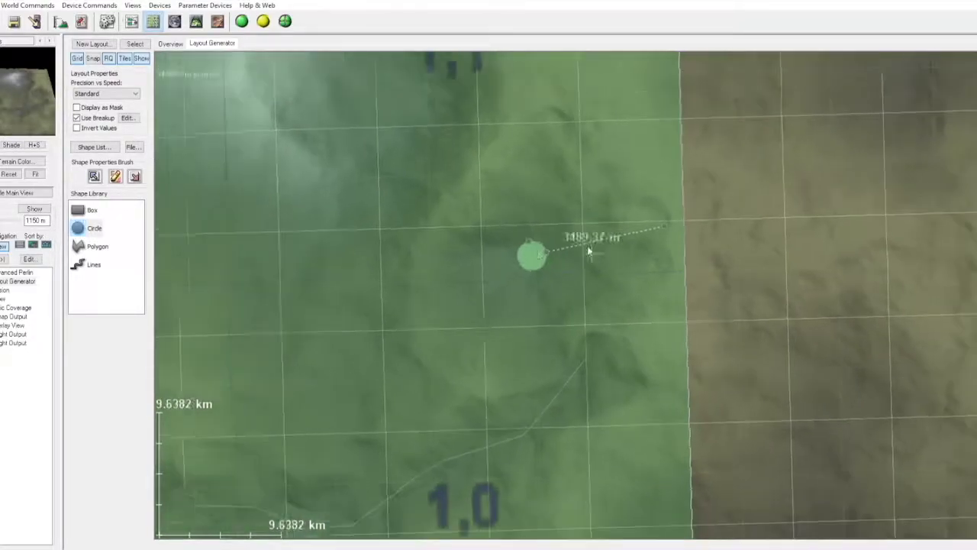
scroll(584, 245, "down", 2)
right_click_drag(573, 405, 695, 297)
- Zoom around the layout map, then preview the shaped terrain in 3D
scroll(694, 296, "down", 2)
scroll(655, 299, "up", 1)
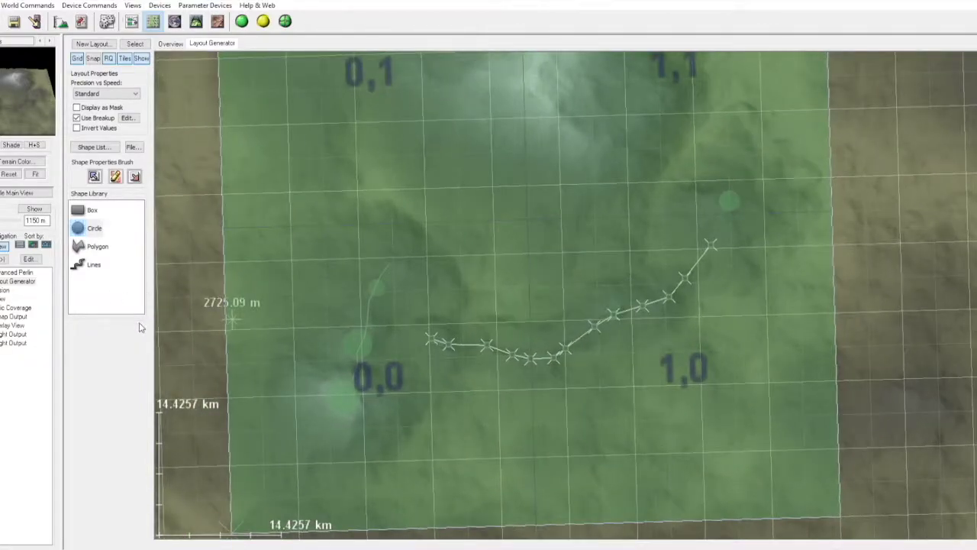
scroll(498, 360, "up", 2)
scroll(556, 252, "down", 2)
scroll(506, 328, "up", 1)
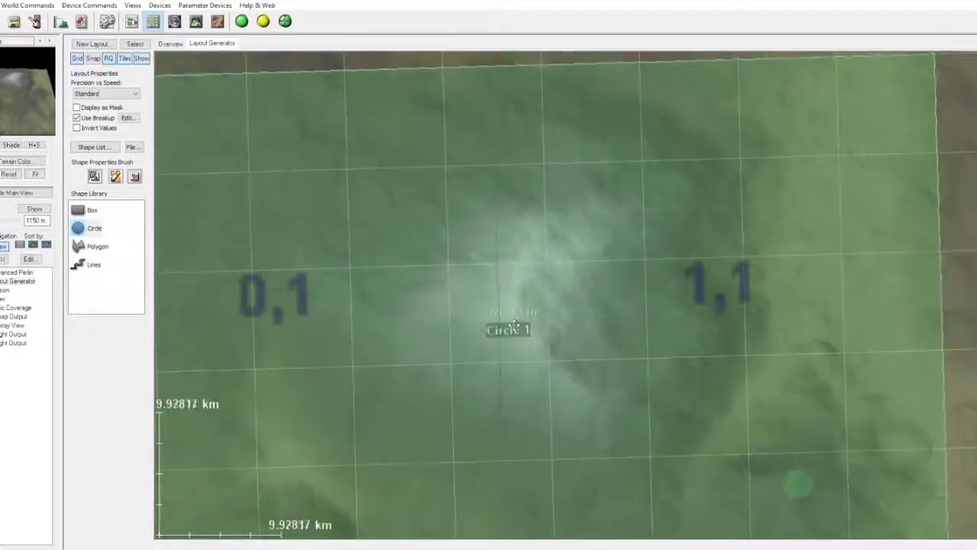
scroll(624, 288, "up", 1)
scroll(624, 288, "down", 1)
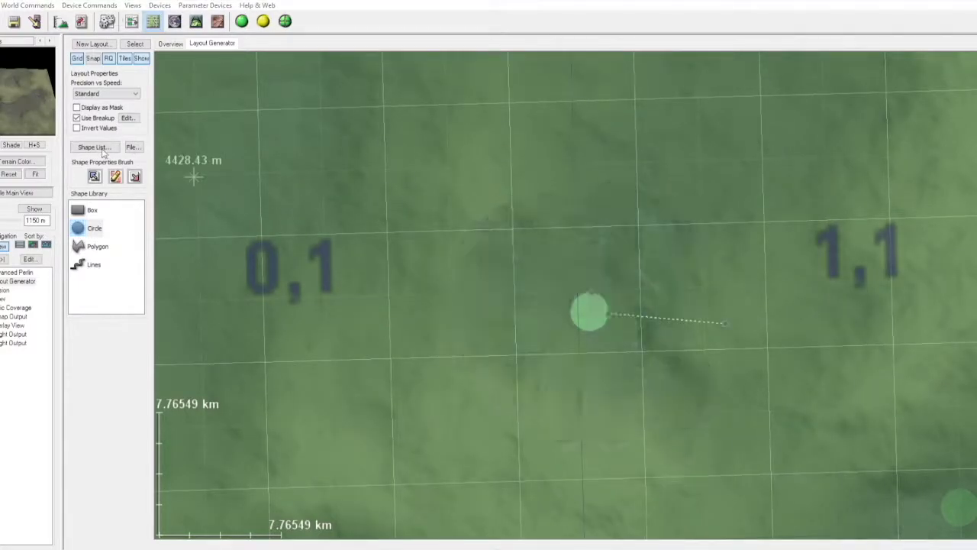
scroll(588, 305, "down", 5)
scroll(603, 317, "up", 4)
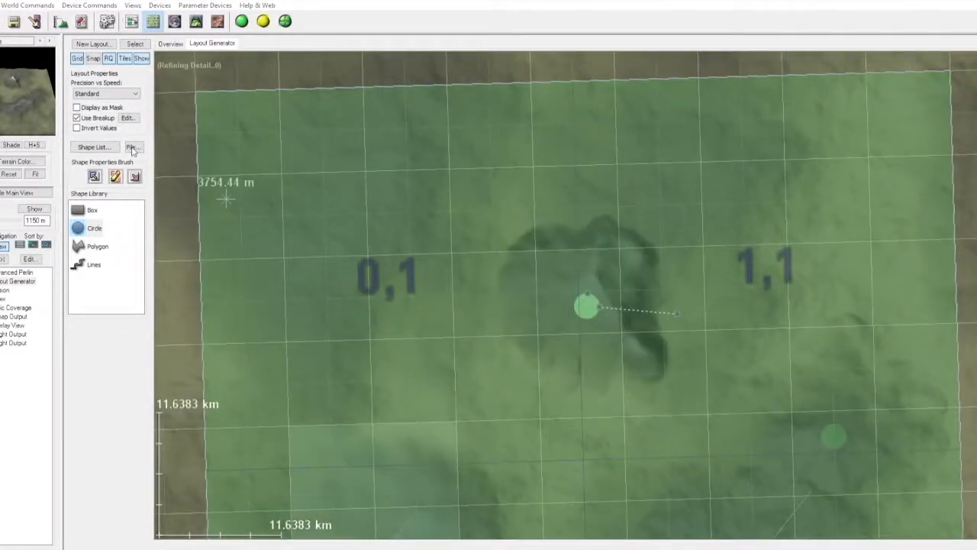
scroll(755, 301, "down", 1)
scroll(539, 334, "down", 1)
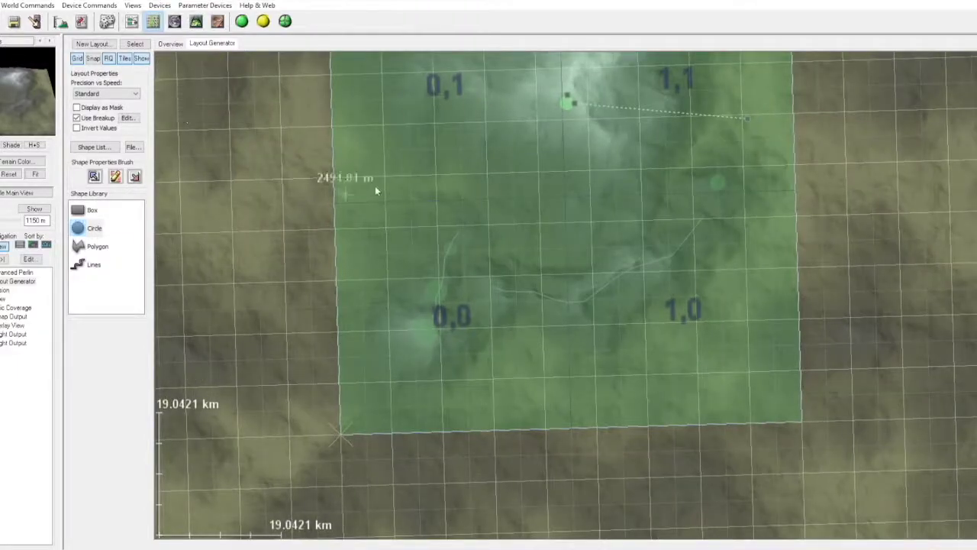
scroll(183, 139, "down", 1)
left_click(196, 21)
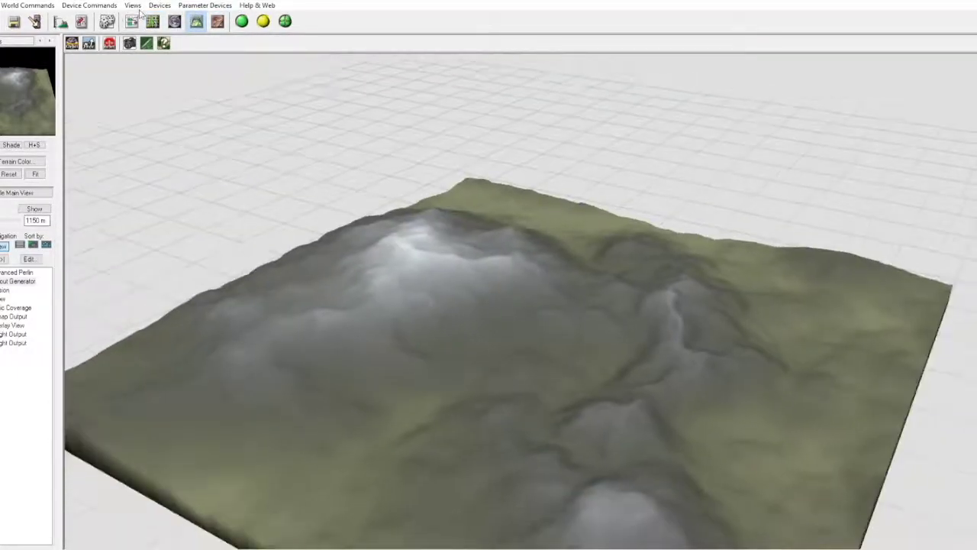
- In the device network, inspect the Erosion, Advanced Perlin and Snow devices
left_click(131, 21)
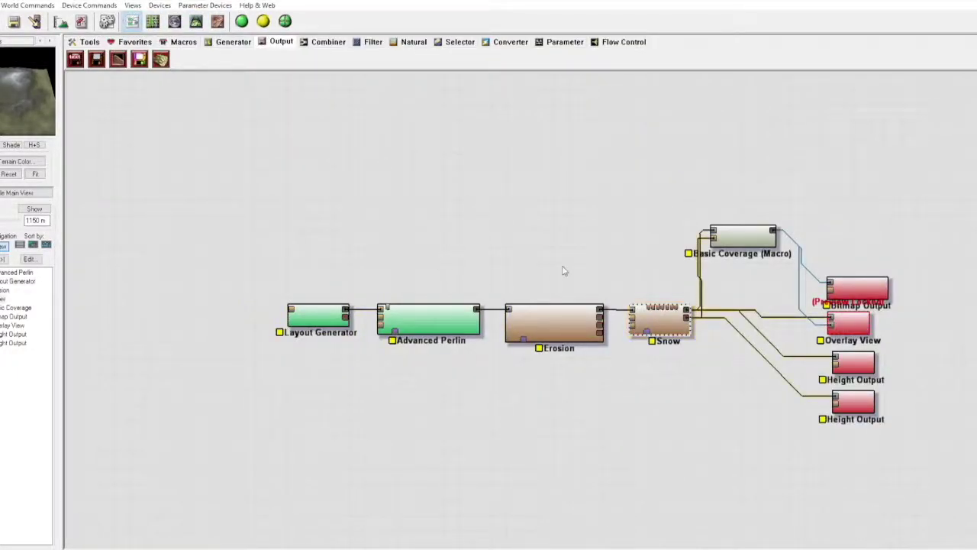
left_click(556, 320)
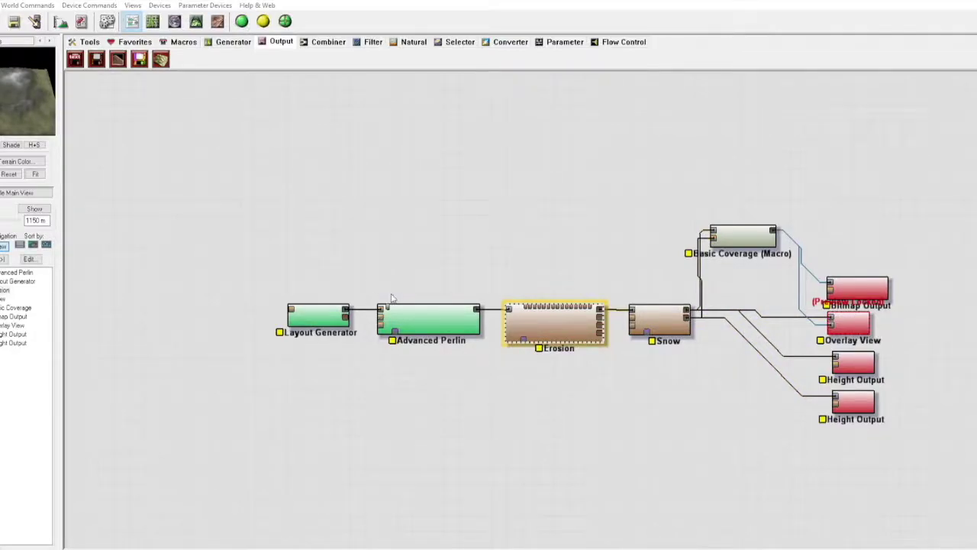
left_click(426, 278)
left_click(675, 275)
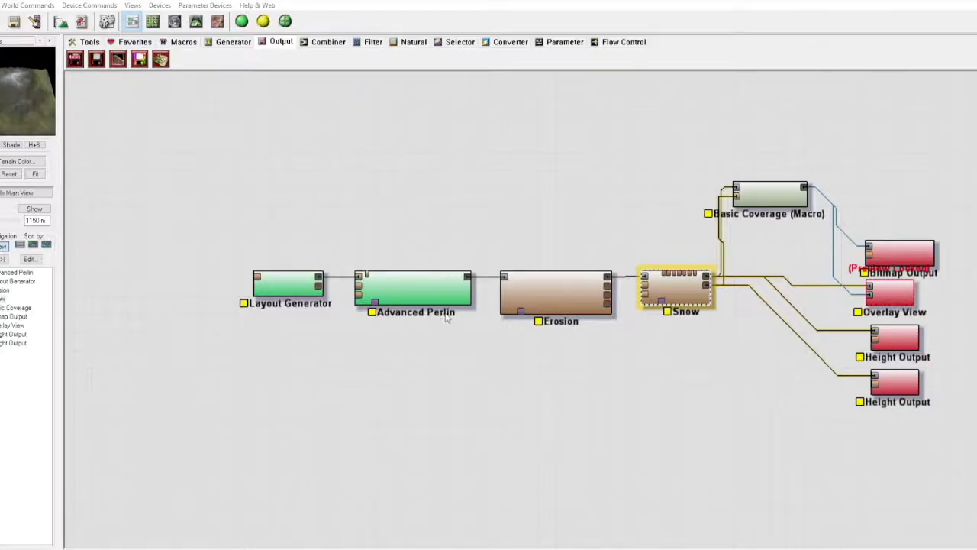
- Orbit the snowy 3D terrain from low side angles, then return to the layout map
key("Tab")
left_click_drag(534, 363, 332, 140)
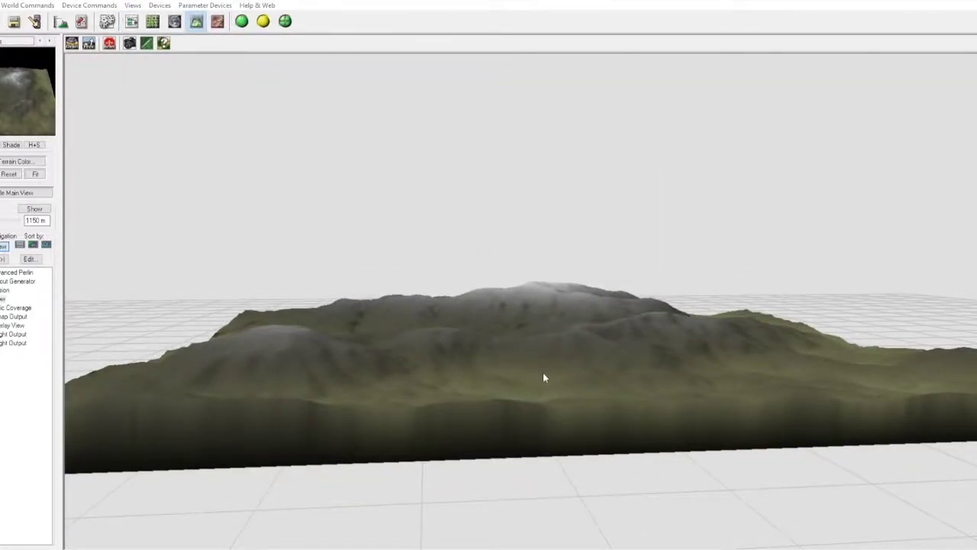
left_click_drag(544, 378, 602, 317)
scroll(602, 316, "up", 5)
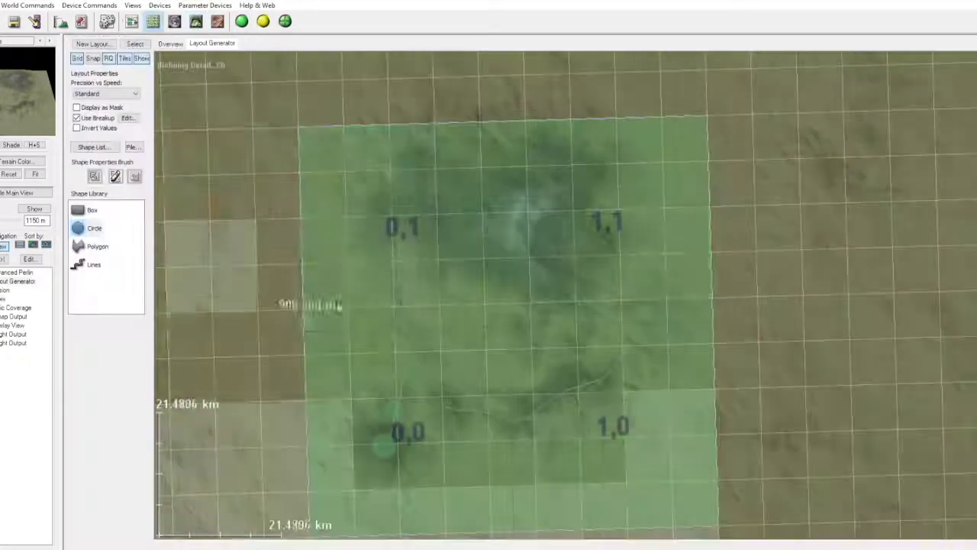
scroll(489, 290, "up", 3)
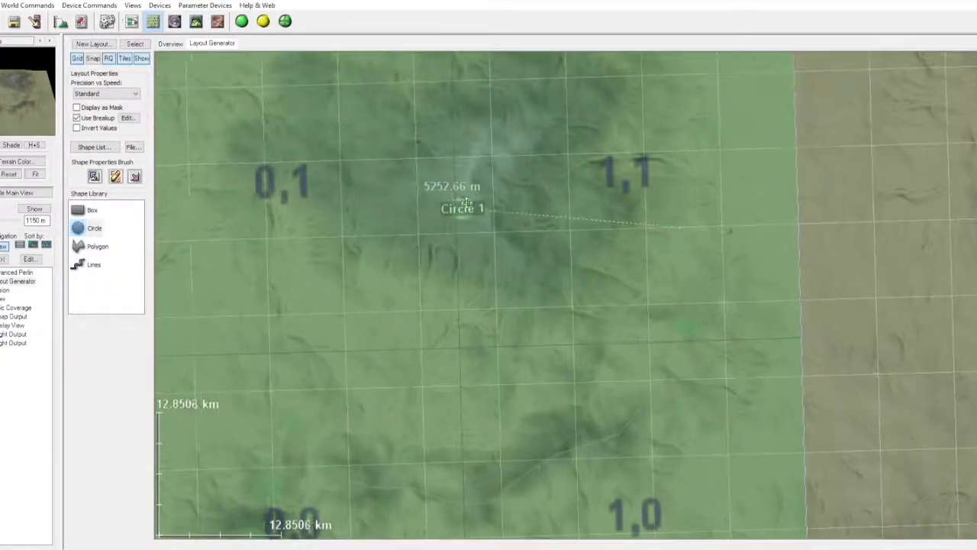
- Reposition the upper circle peak, check it in 3D, then move Erosion aside and pick Terrace
left_click(463, 208)
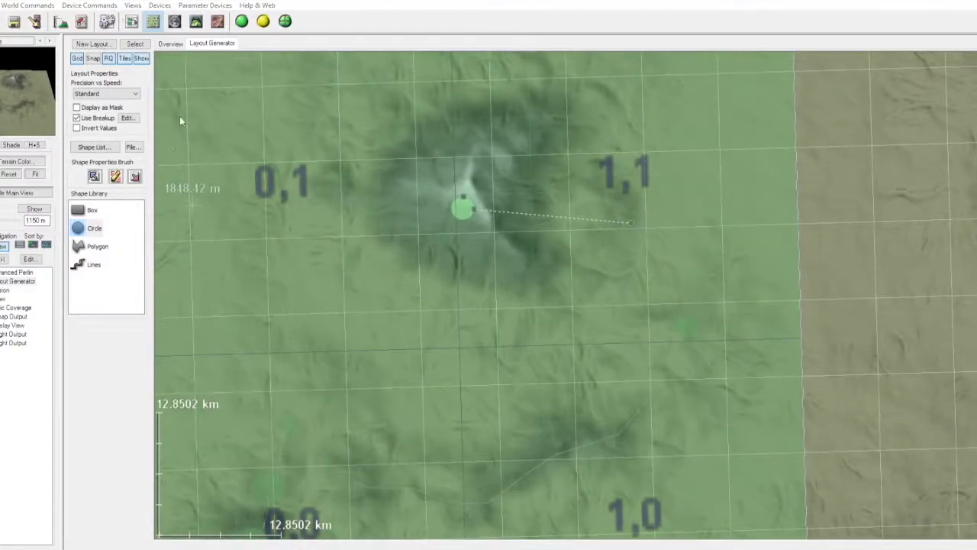
left_click(196, 20)
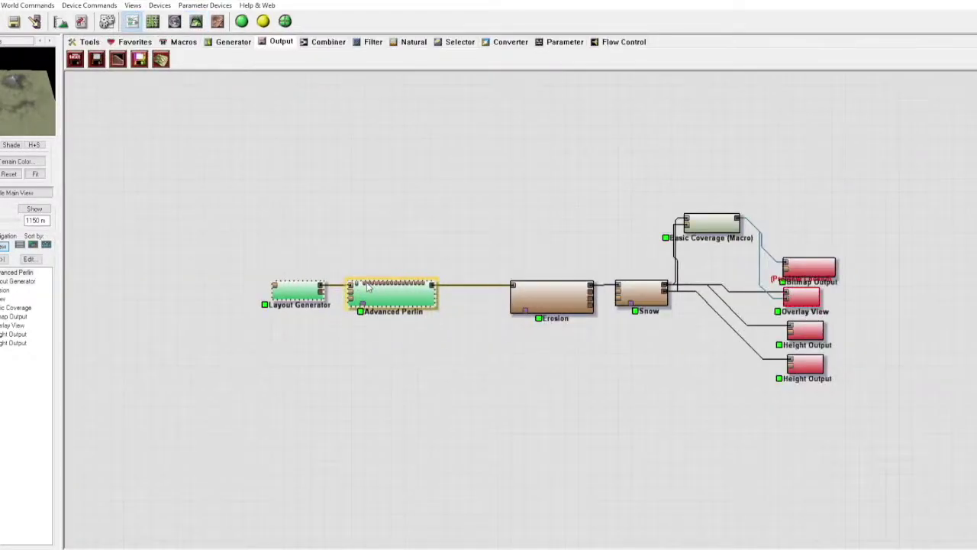
left_click_drag(550, 294, 496, 293)
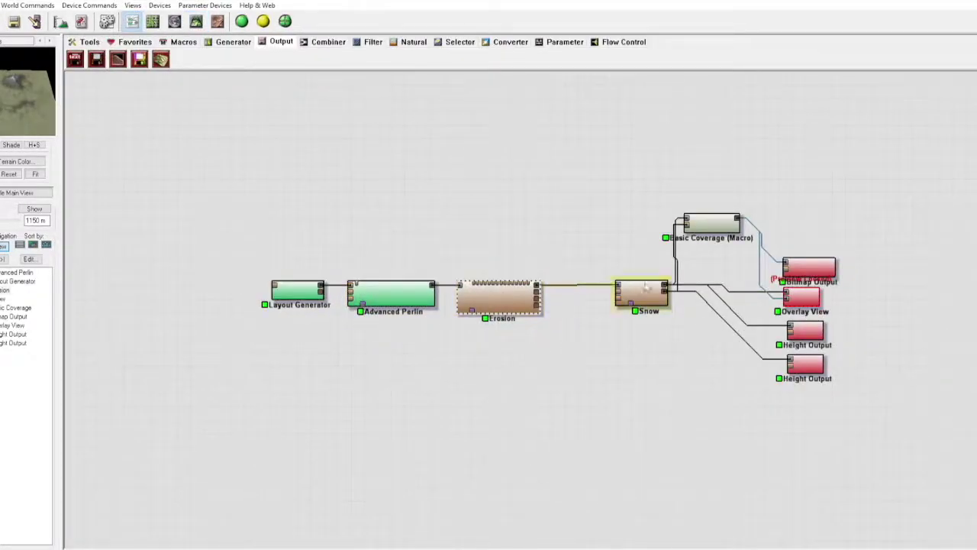
left_click(372, 42)
left_click(267, 59)
- Drop Terrace between Erosion and Snow and view the terraced peak in 3D at ground level
left_click(602, 291)
scroll(603, 255, "up", 3)
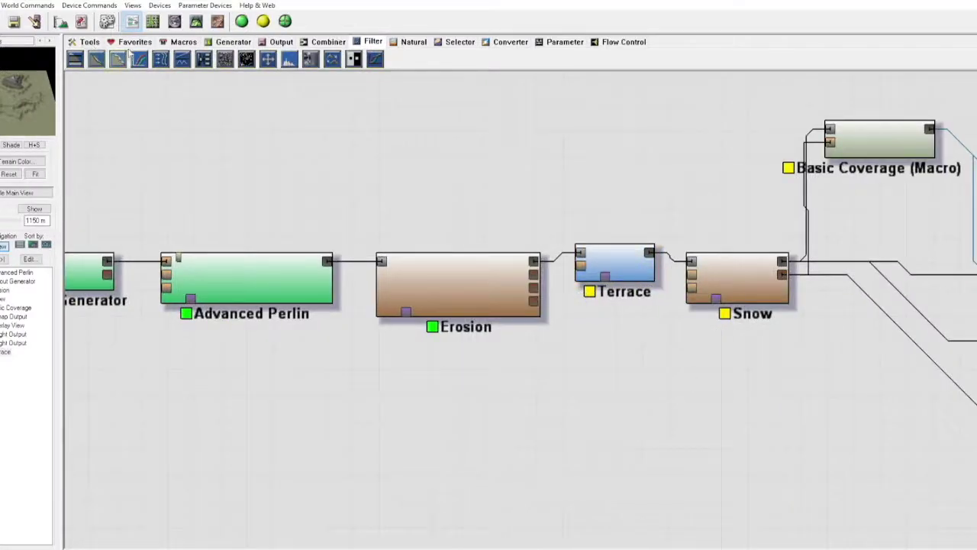
left_click(197, 21)
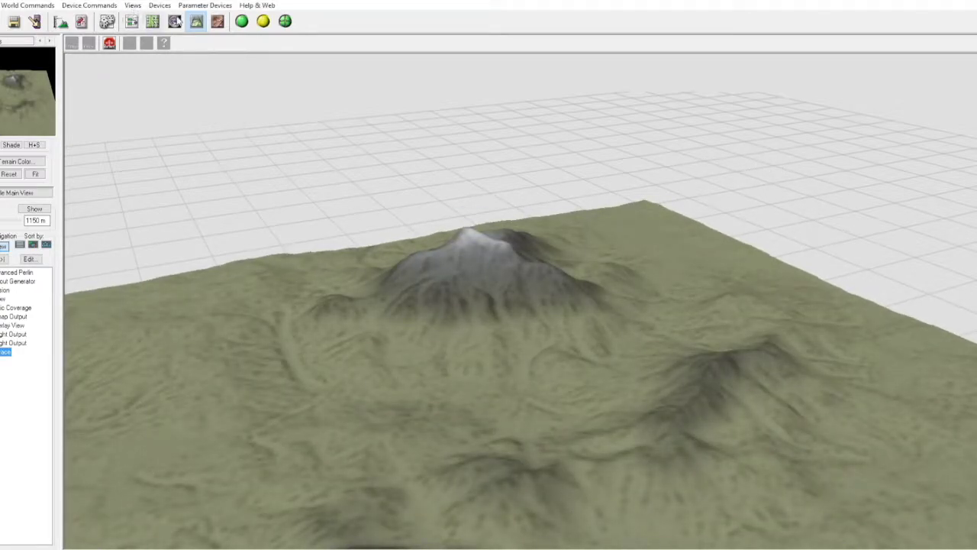
mouse_move(462, 269)
left_mouse_down()
mouse_move(759, 378)
mouse_move(659, 382)
left_mouse_up()
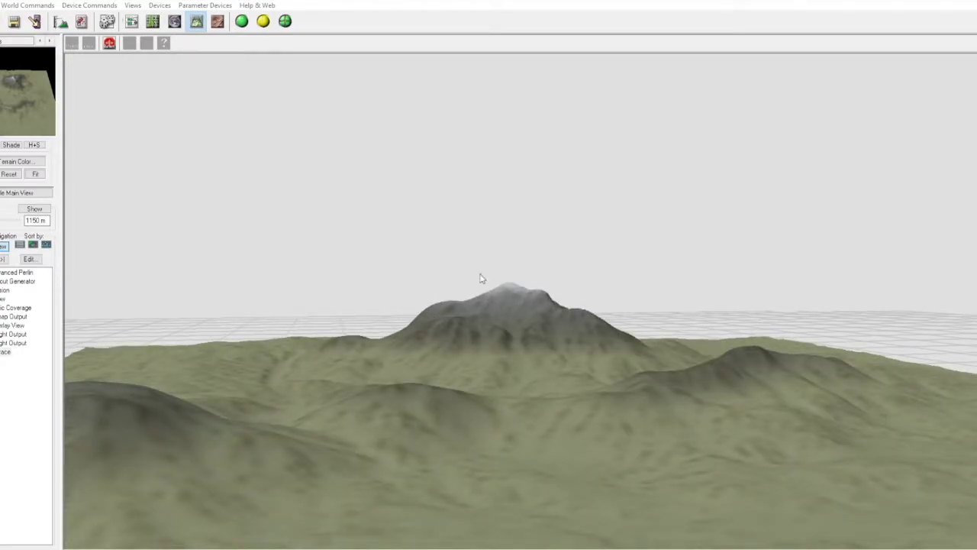
mouse_move(307, 161)
left_mouse_down()
mouse_move(469, 305)
mouse_move(491, 356)
mouse_move(239, 377)
left_mouse_up()
- Insert a Clamp device after Terrace and preview the terrain output in 3D
key("F5")
left_click_drag(677, 268, 669, 164)
key("F6")
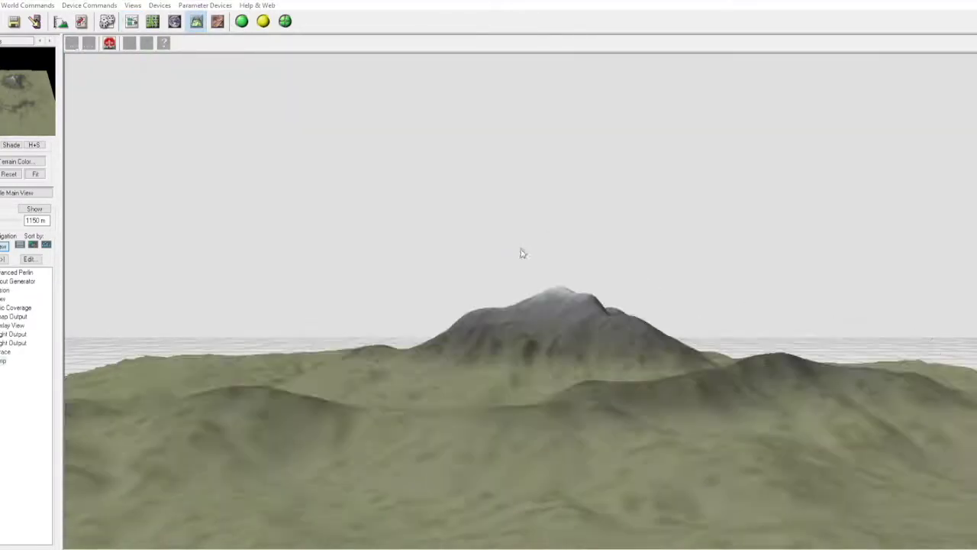
left_click(6, 351)
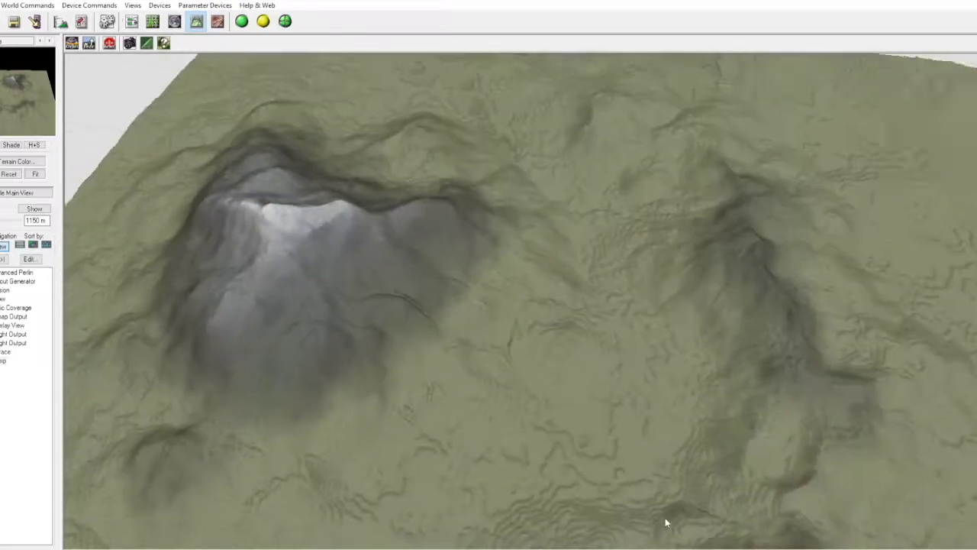
left_click(131, 20)
scroll(458, 305, "down", 2)
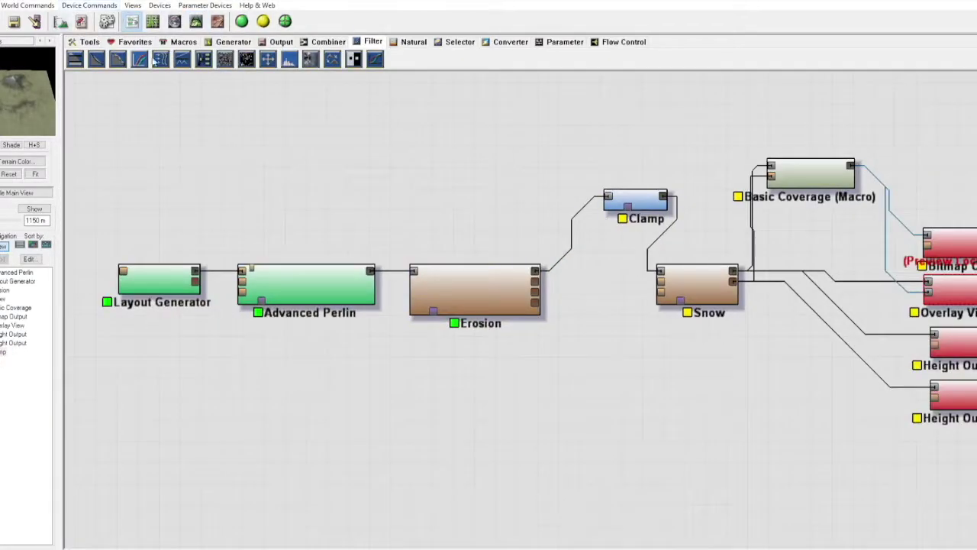
- Insert Coast Erosion after Erosion, route Clamp through it, and check the terrain in 3D
left_click(184, 41)
left_click(413, 41)
left_click(140, 58)
left_click(599, 267)
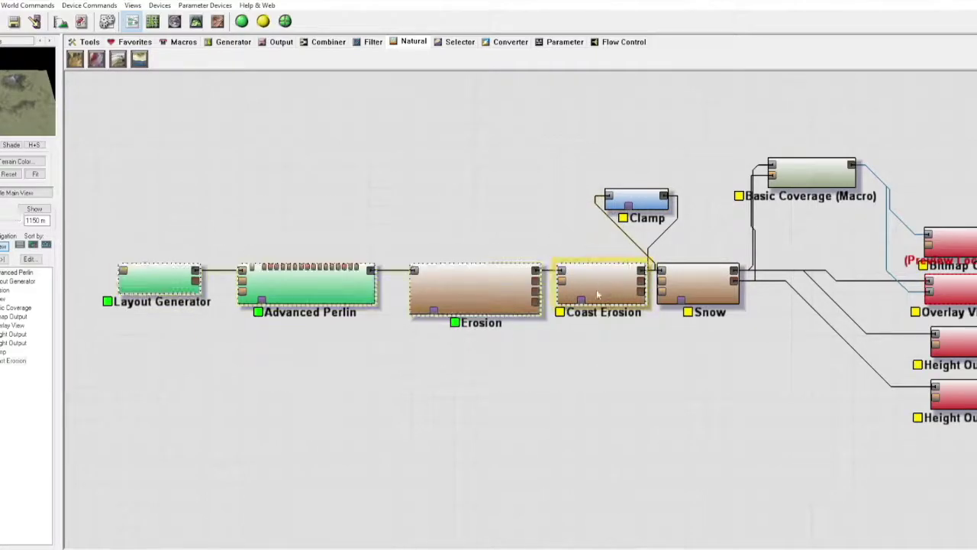
left_click_drag(596, 289, 432, 294)
left_click_drag(634, 200, 565, 269)
scroll(485, 345, "down", 3)
key("F3")
left_click_drag(510, 331, 511, 363)
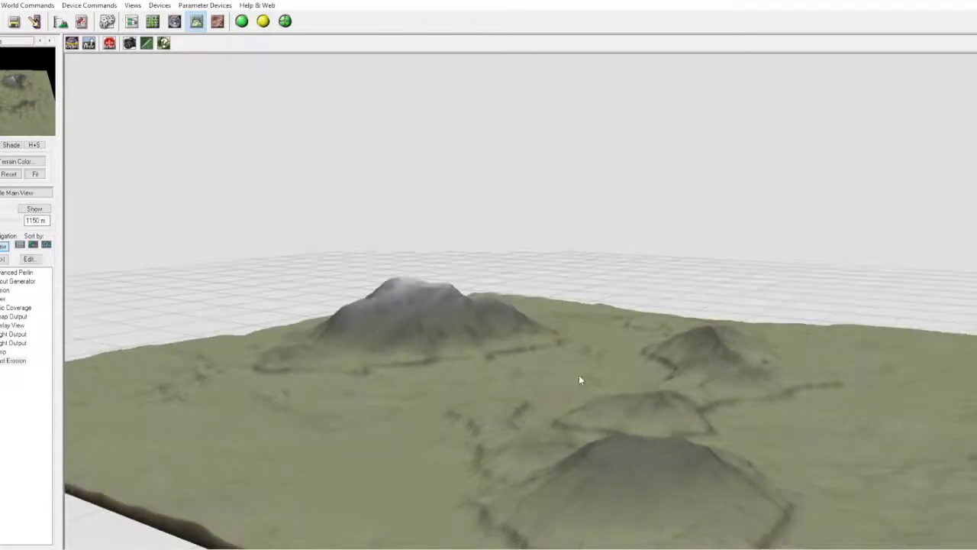
left_click(131, 21)
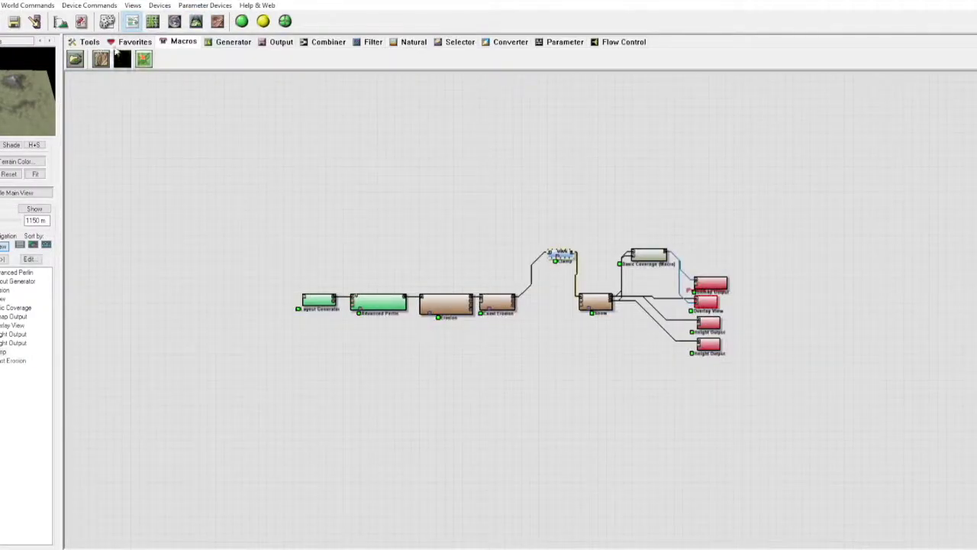
- Move the Coastal Overlay device into the chain, then cut and re-paste it elsewhere
scroll(589, 297, "up", 3)
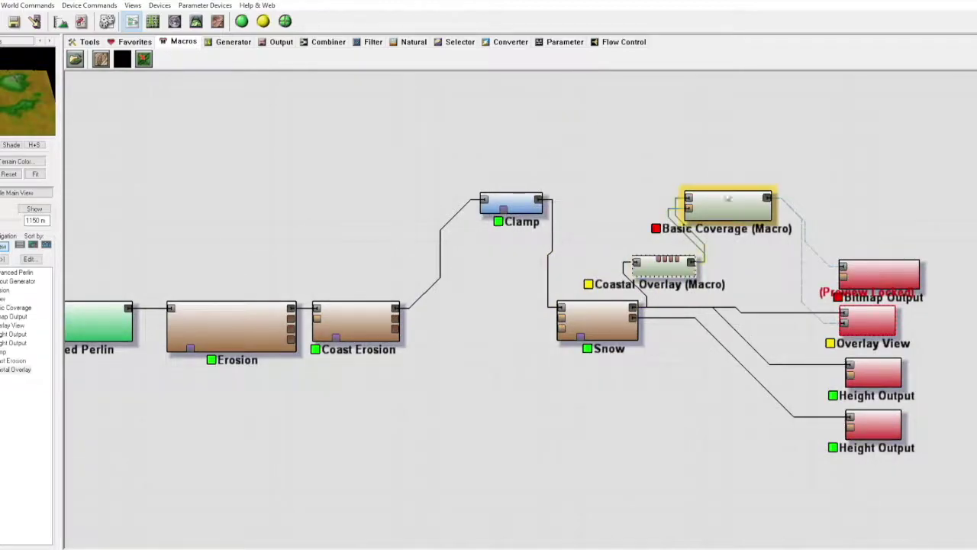
left_click_drag(578, 232, 589, 223)
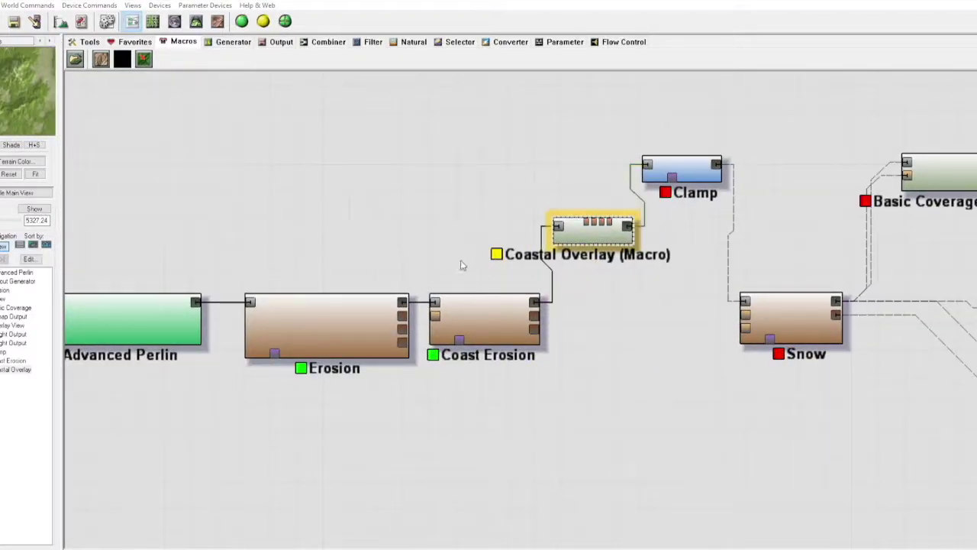
scroll(462, 265, "down", 2)
key("Delete")
key("ctrl+v")
scroll(692, 269, "up", 2)
left_click(701, 279)
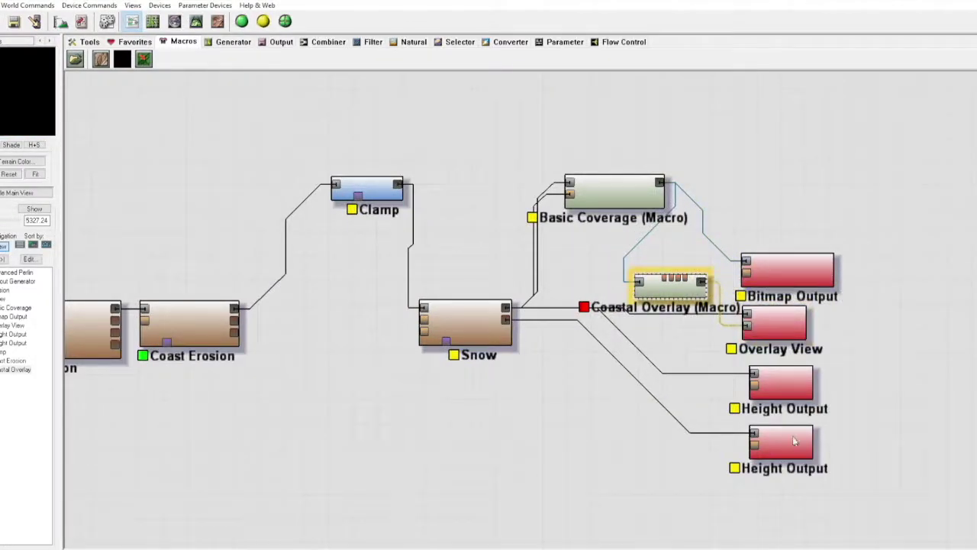
scroll(489, 305, "down", 2)
- Delete the Coast Erosion device and orbit the 3D view to see the whole tile
left_click(502, 315)
key("Delete")
left_click(222, 42)
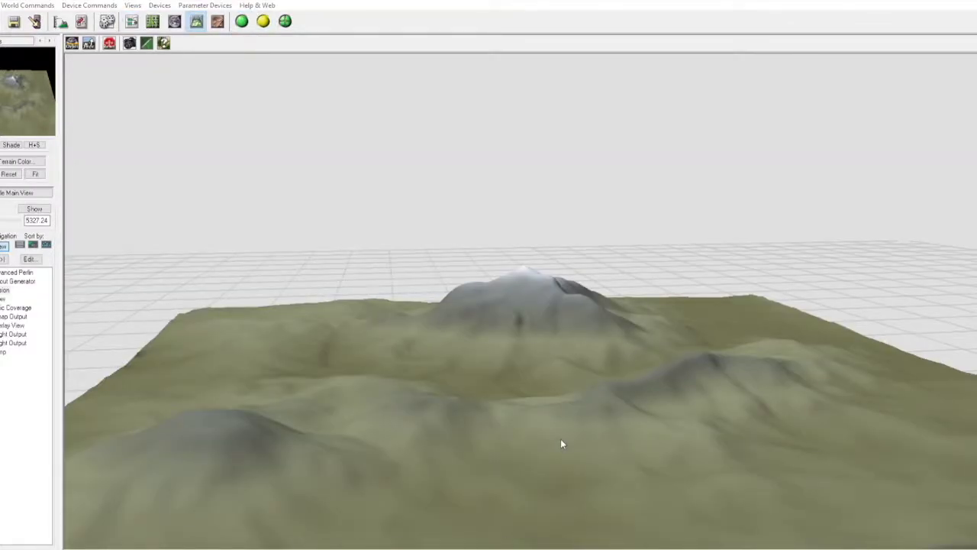
mouse_move(560, 442)
left_mouse_down()
mouse_move(631, 387)
mouse_move(524, 388)
mouse_move(626, 344)
mouse_move(868, 389)
mouse_move(489, 366)
left_mouse_up()
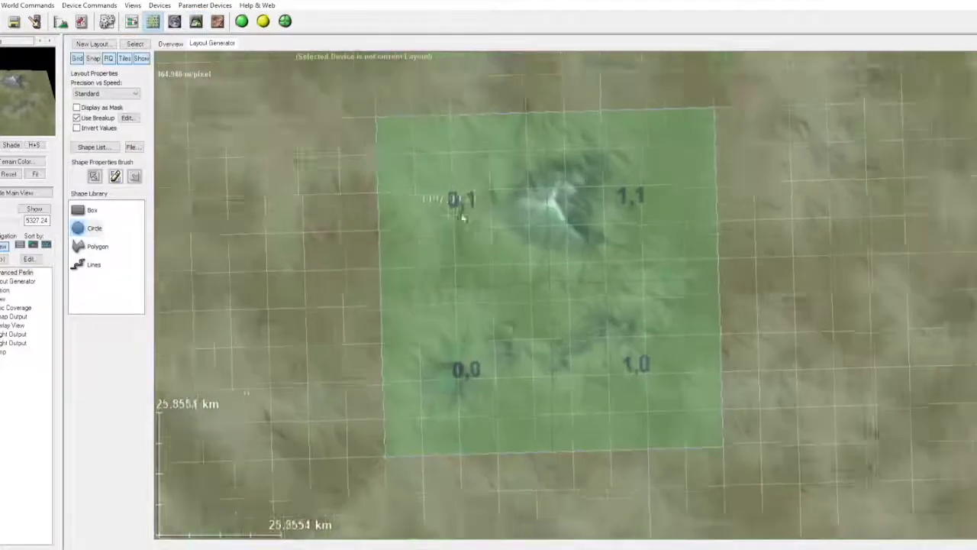
scroll(462, 214, "up", 3)
scroll(545, 244, "up", 2)
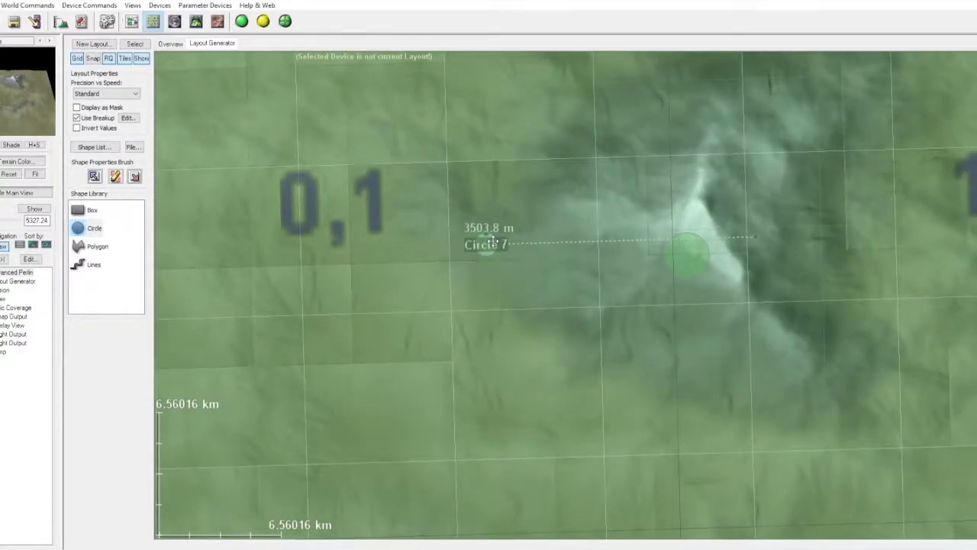
- Draw a new peak circle on the layout map
scroll(656, 194, "up", 1)
scroll(779, 301, "down", 5)
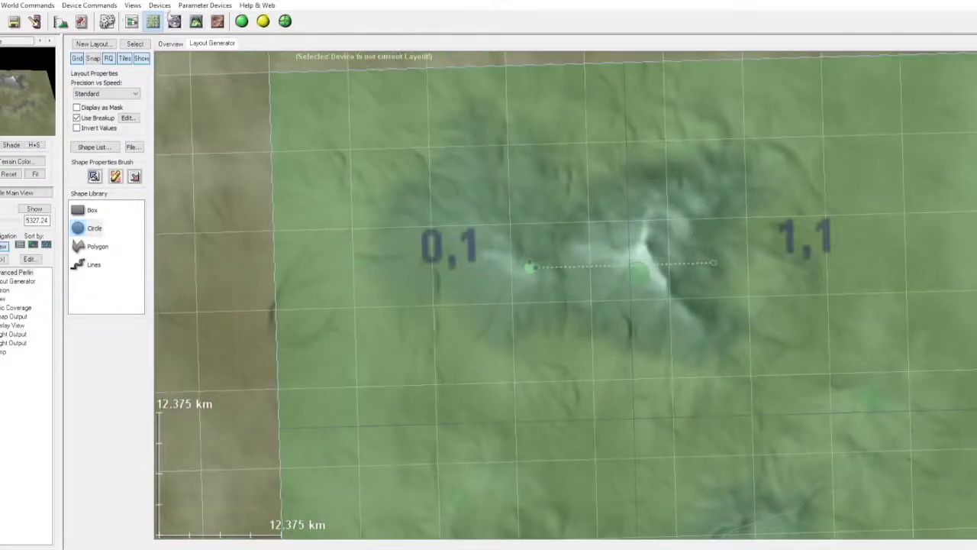
scroll(565, 298, "down", 3)
left_click_drag(634, 347, 668, 369)
scroll(667, 369, "up", 6)
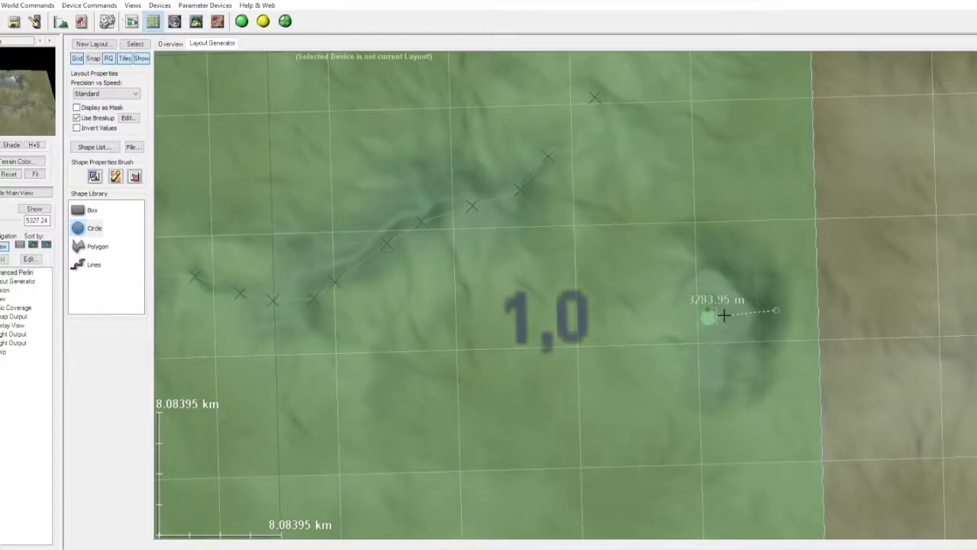
scroll(721, 318, "down", 2)
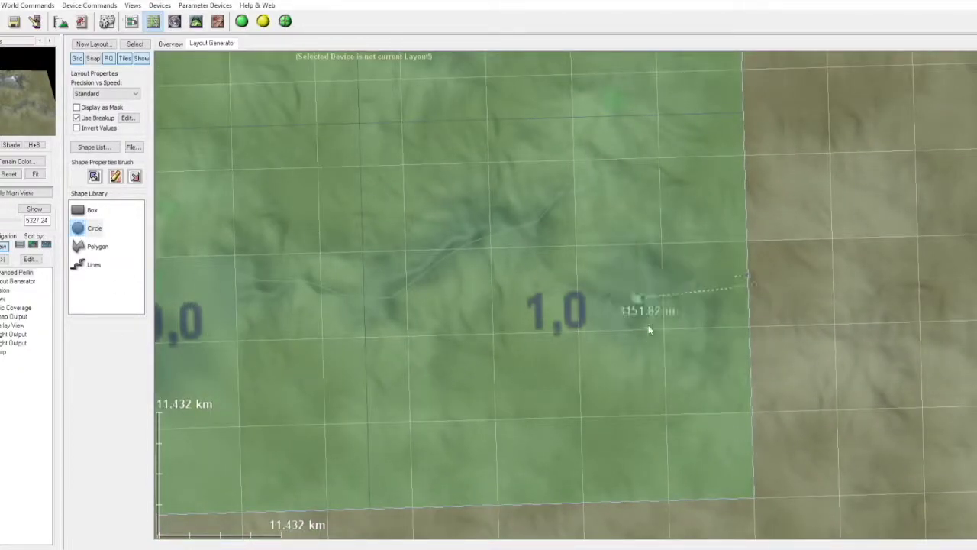
scroll(691, 336, "up", 1)
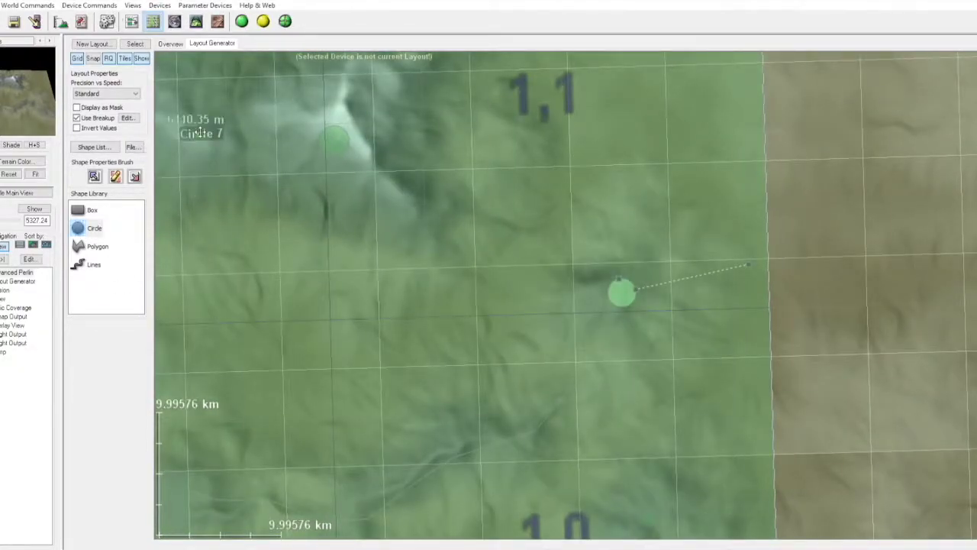
scroll(603, 344, "down", 6)
scroll(603, 344, "up", 4)
- Place another peak circle near the top of tile 1,1
left_click(365, 252)
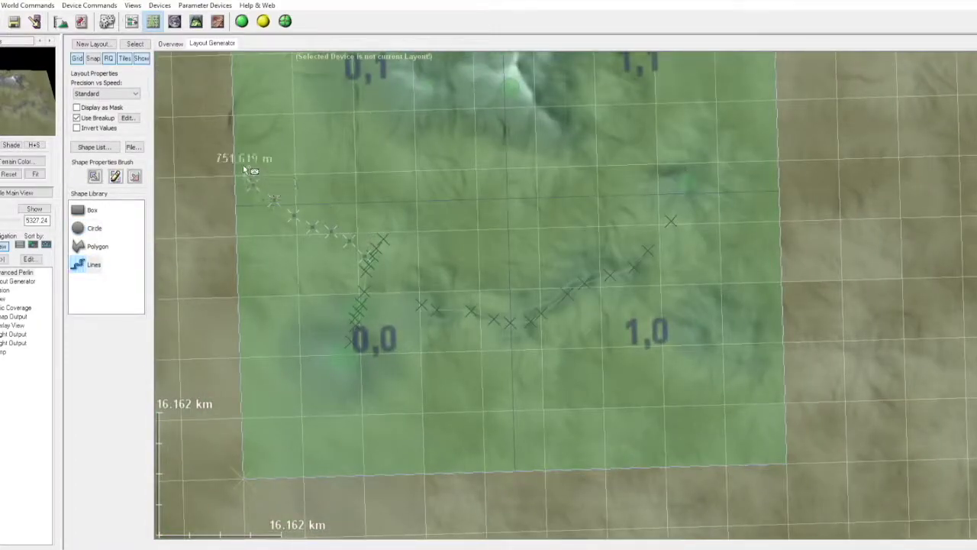
scroll(244, 170, "up", 1)
right_click_drag(246, 237, 418, 261)
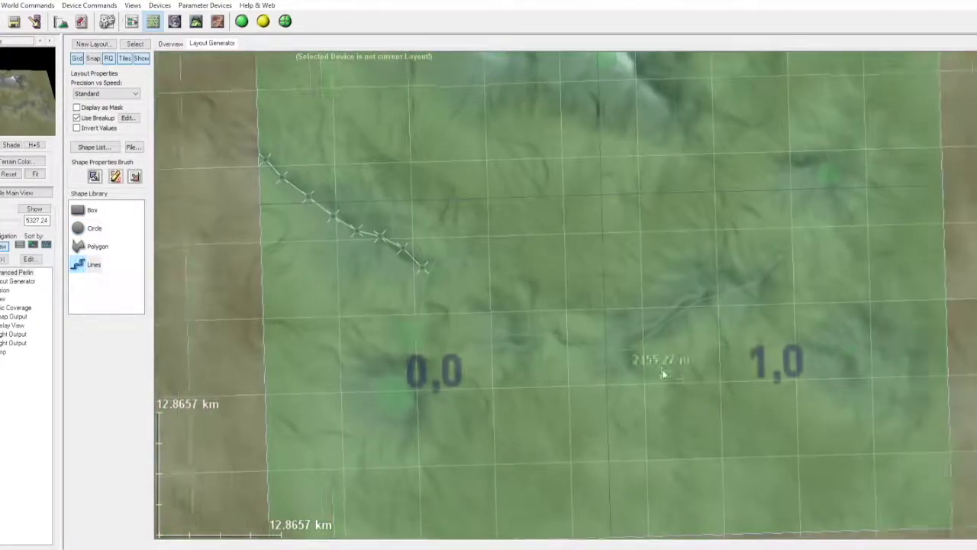
scroll(563, 203, "down", 1)
left_click(628, 175)
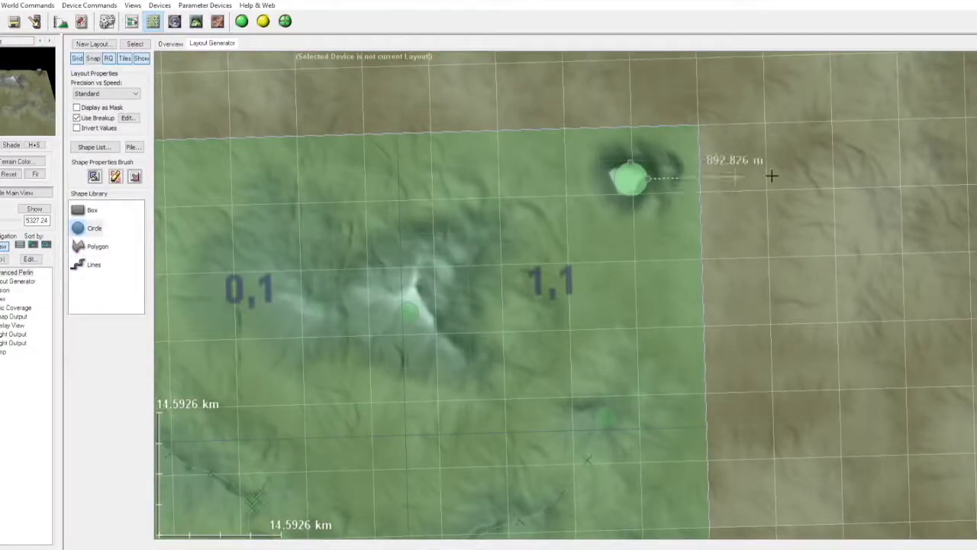
- Draw a ridge line linking the central peak to the upper circle, then orbit it in 3D
left_click(84, 265)
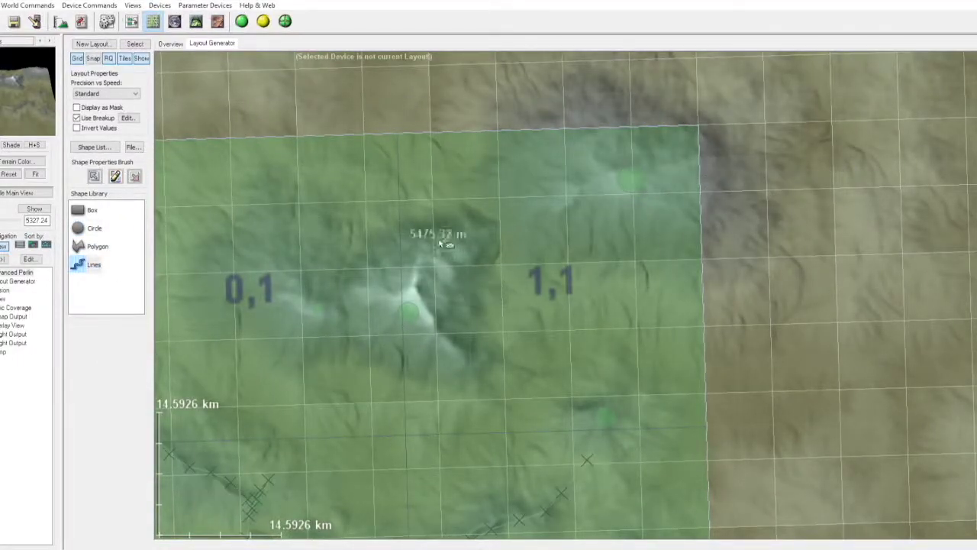
double_click(588, 184)
scroll(588, 184, "up", 1)
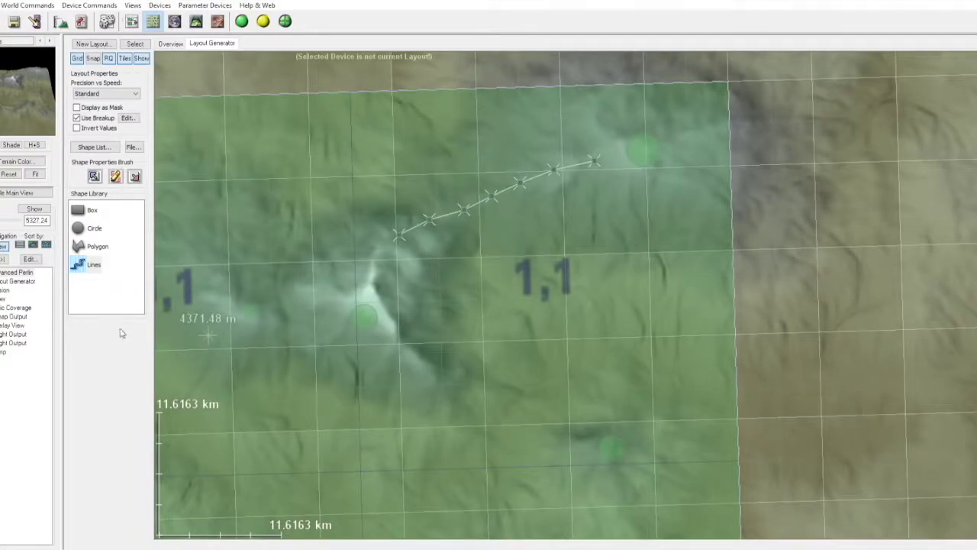
scroll(457, 413, "down", 5)
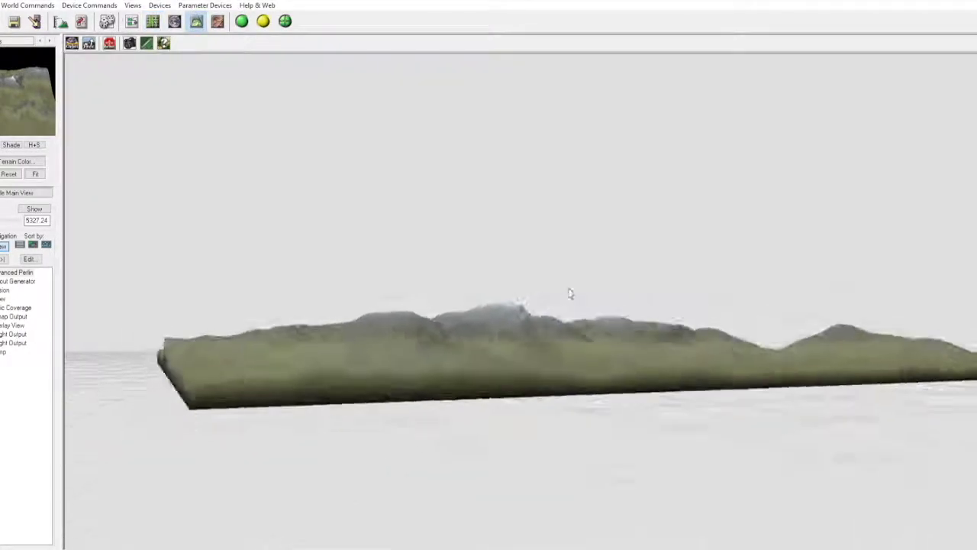
mouse_move(569, 290)
left_mouse_down()
mouse_move(521, 436)
mouse_move(109, 85)
left_mouse_up()
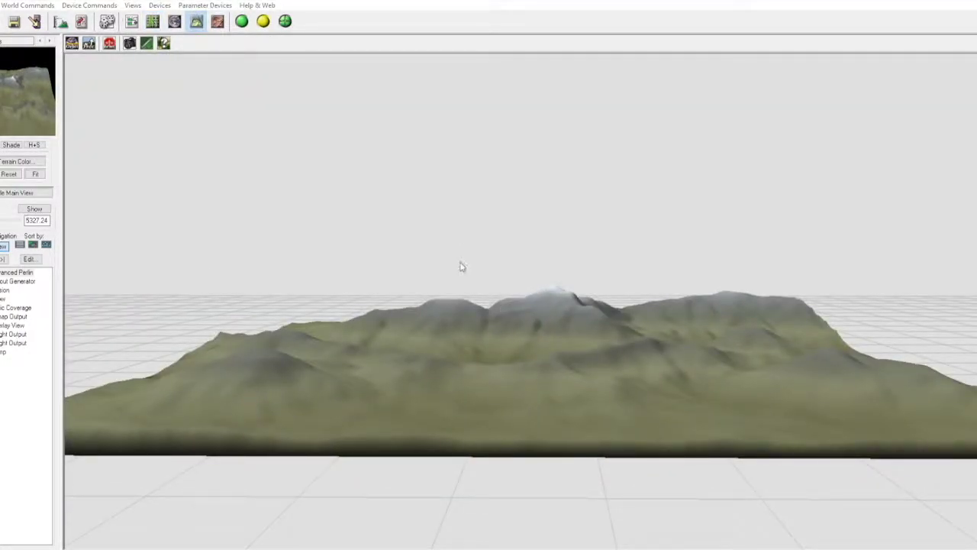
- Rotate and tilt the eroded terrain, glancing at the 2D layout before returning to 3D
scroll(410, 201, "up", 2)
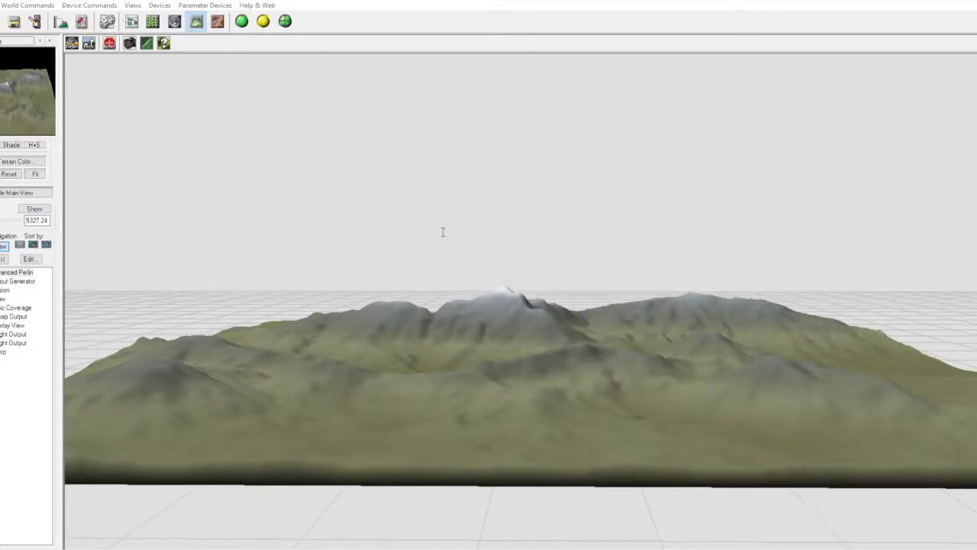
left_click_drag(410, 201, 141, 15)
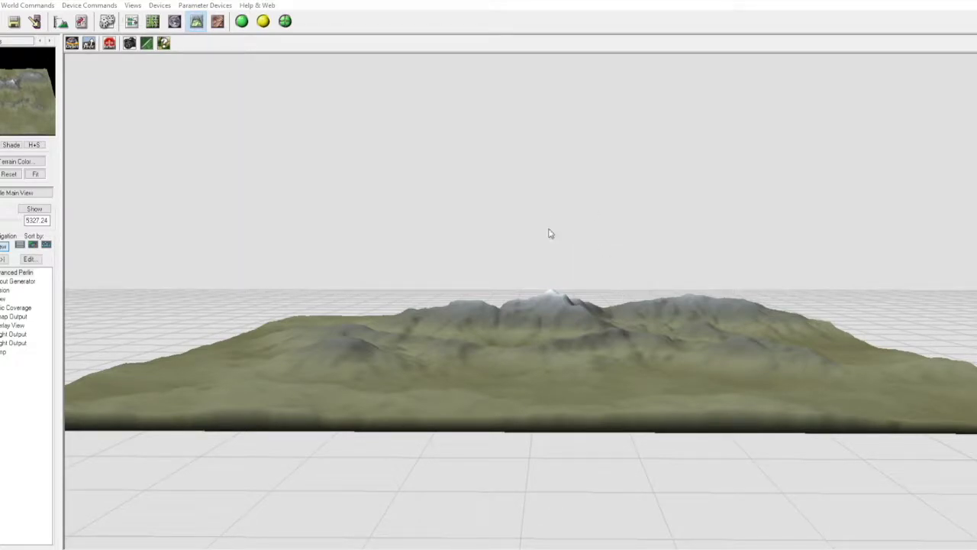
mouse_move(624, 392)
left_mouse_down()
mouse_move(625, 289)
mouse_move(625, 412)
left_mouse_up()
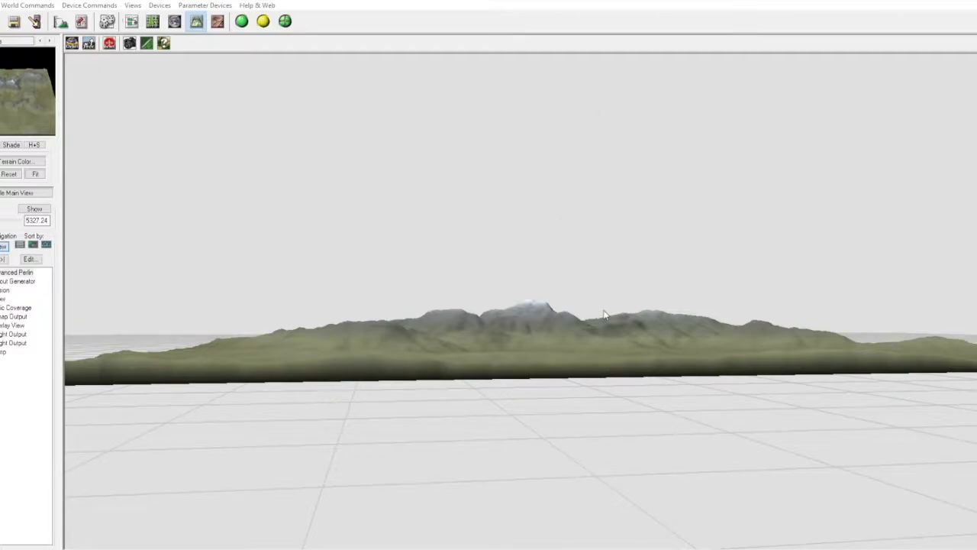
left_click(153, 20)
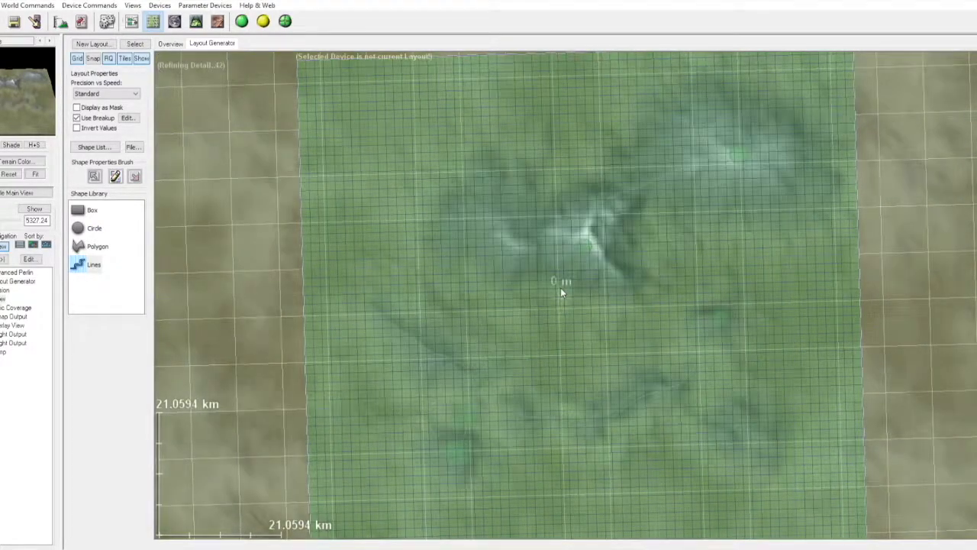
left_click(196, 21)
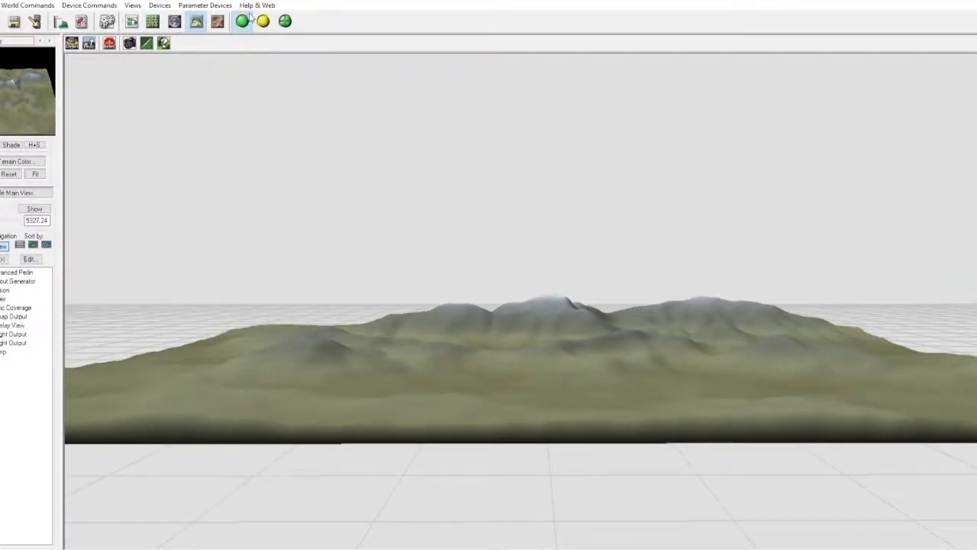
- Check the device network, then orbit to a high view over the snow-capped peaks
scroll(521, 285, "up", 5)
left_click_drag(567, 356, 364, 408)
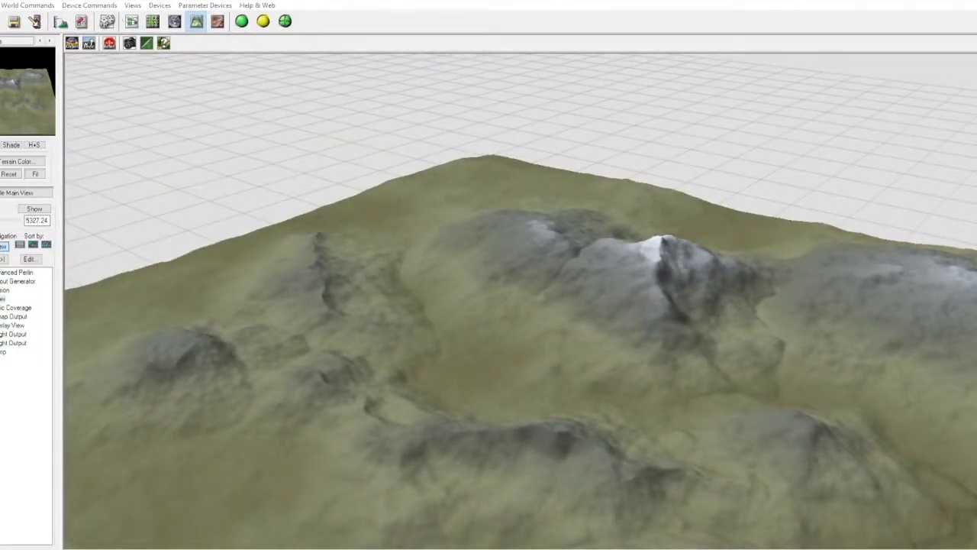
key("F2")
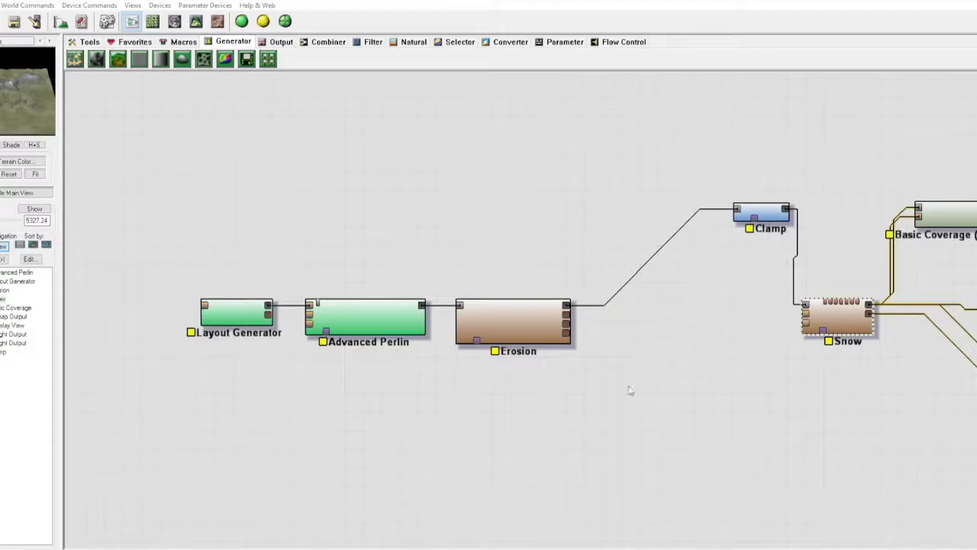
key("F4")
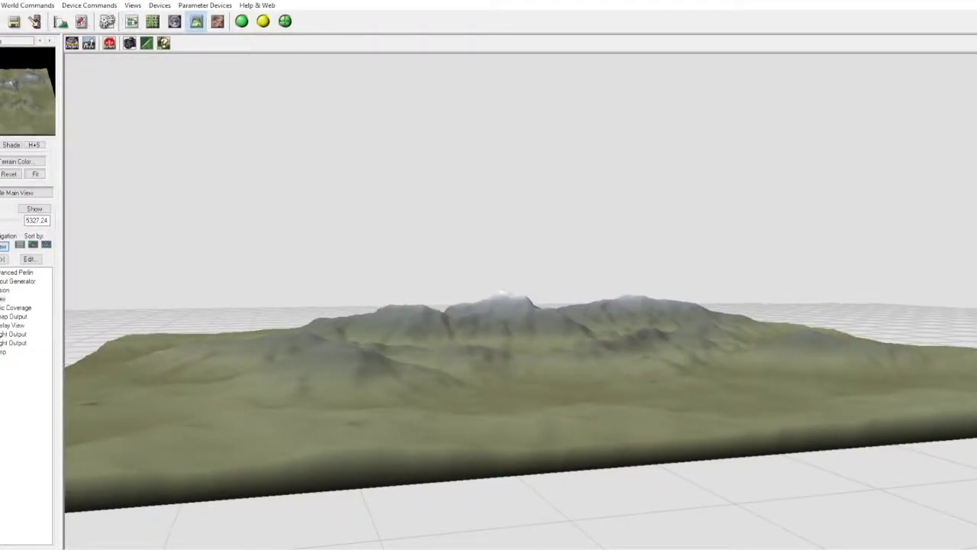
left_click_drag(273, 321, 555, 349)
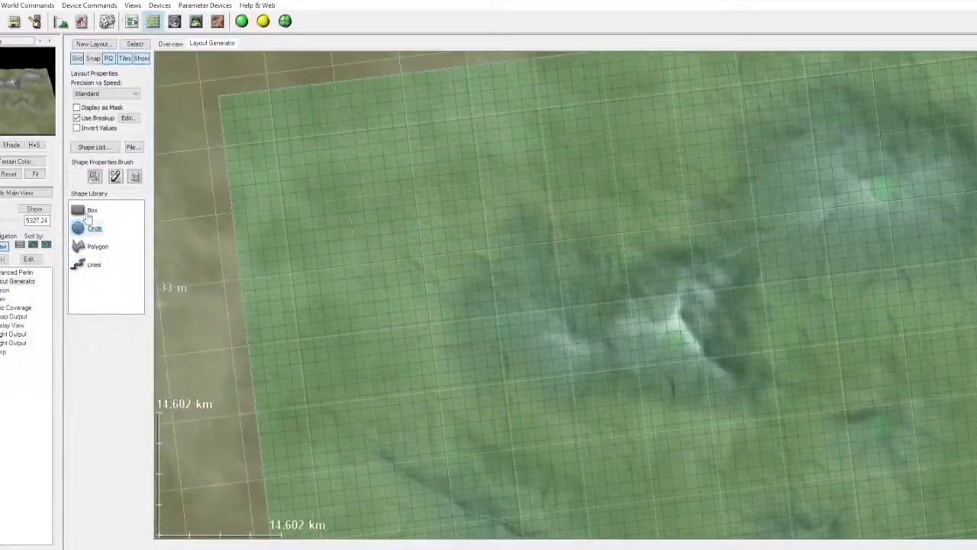
- Place a circle and draw a line along the snowy ridge, then orbit the 3D preview
left_click_drag(428, 242, 502, 288)
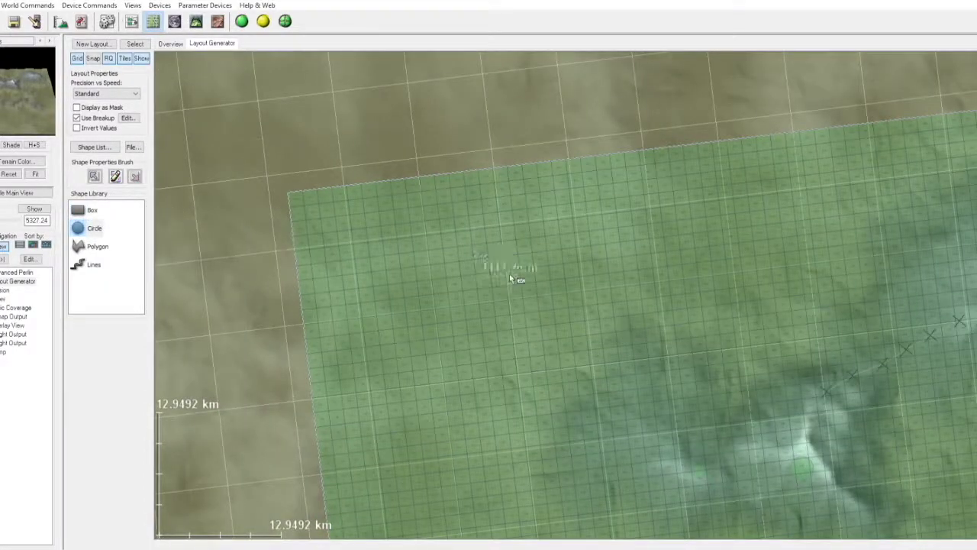
left_click(510, 278)
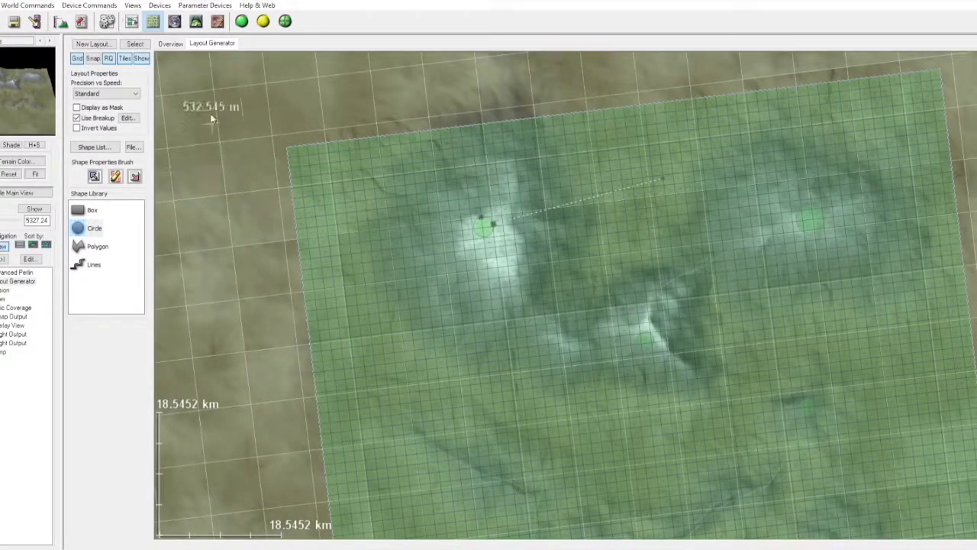
left_click(86, 264)
left_click_drag(541, 298, 530, 270)
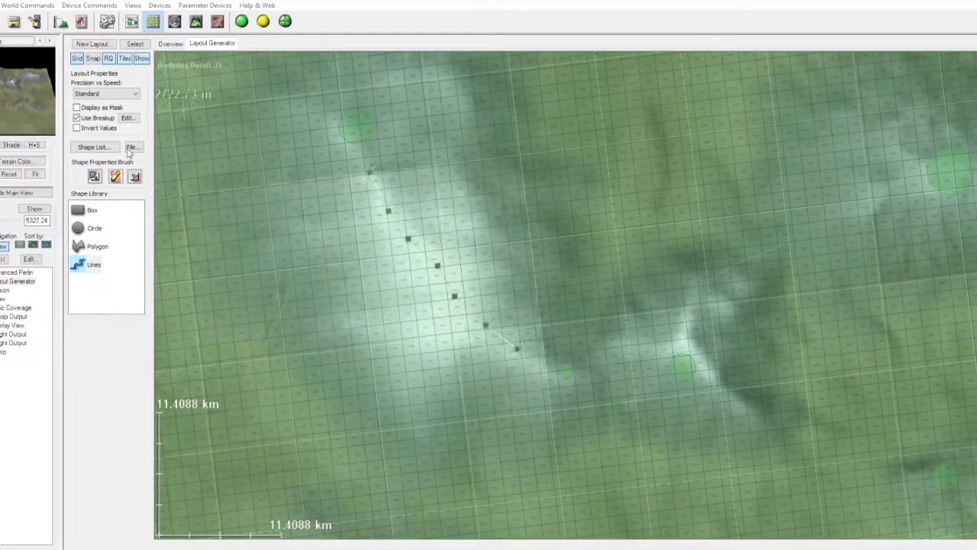
left_click(196, 20)
left_click_drag(523, 343, 153, 24)
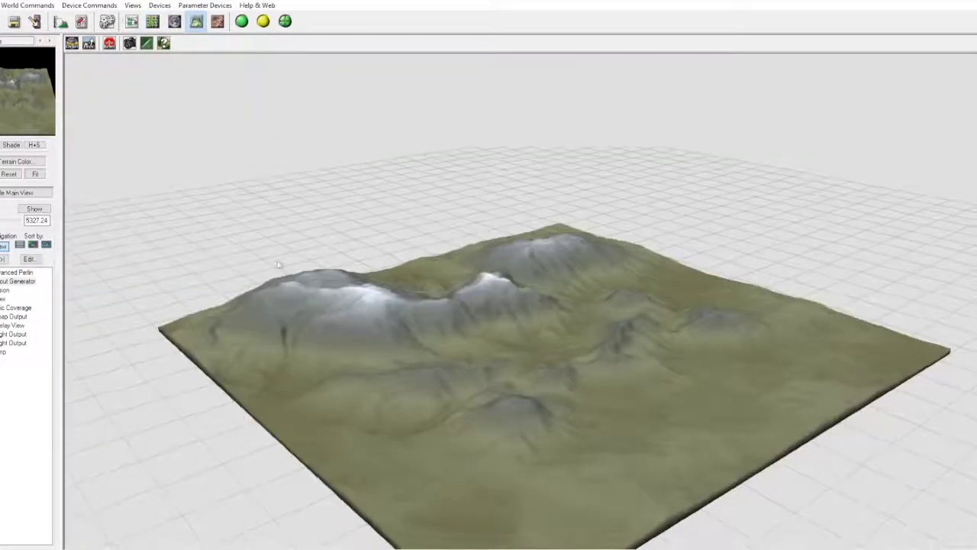
- Inspect the winding valley line in the 2D layout and in 3D from edge-on and overhead
left_click(152, 22)
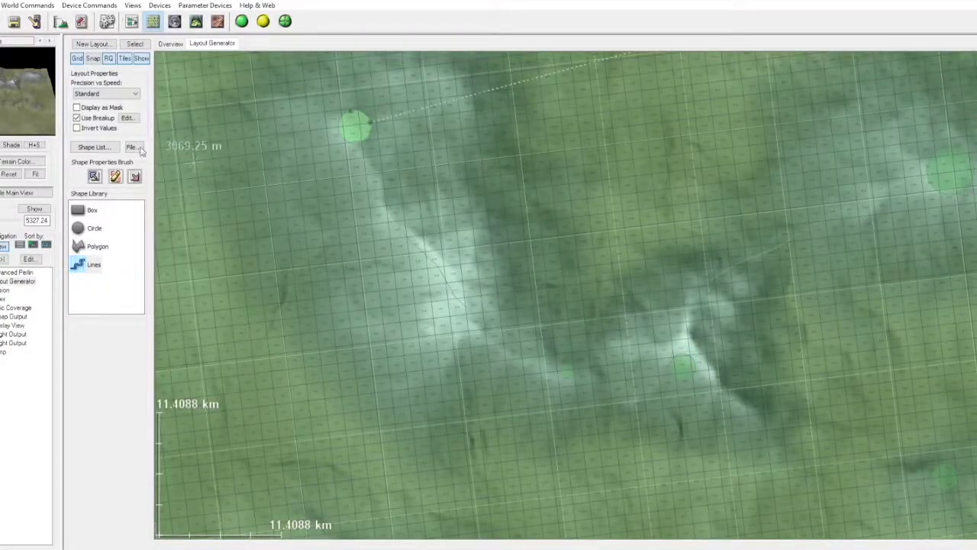
scroll(366, 123, "down", 3)
scroll(366, 146, "up", 2)
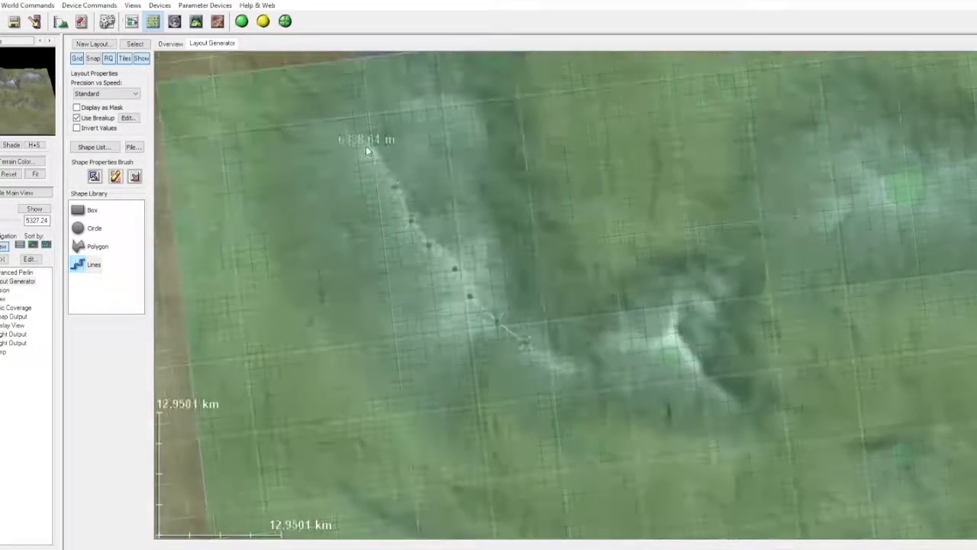
scroll(382, 229, "down", 2)
scroll(404, 295, "up", 3)
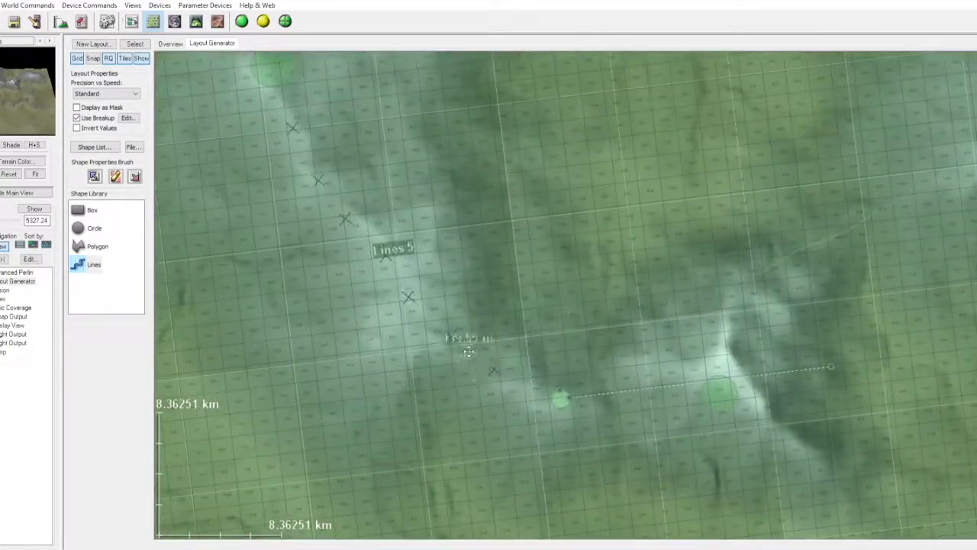
scroll(468, 214, "down", 3)
scroll(468, 214, "up", 2)
left_click(196, 21)
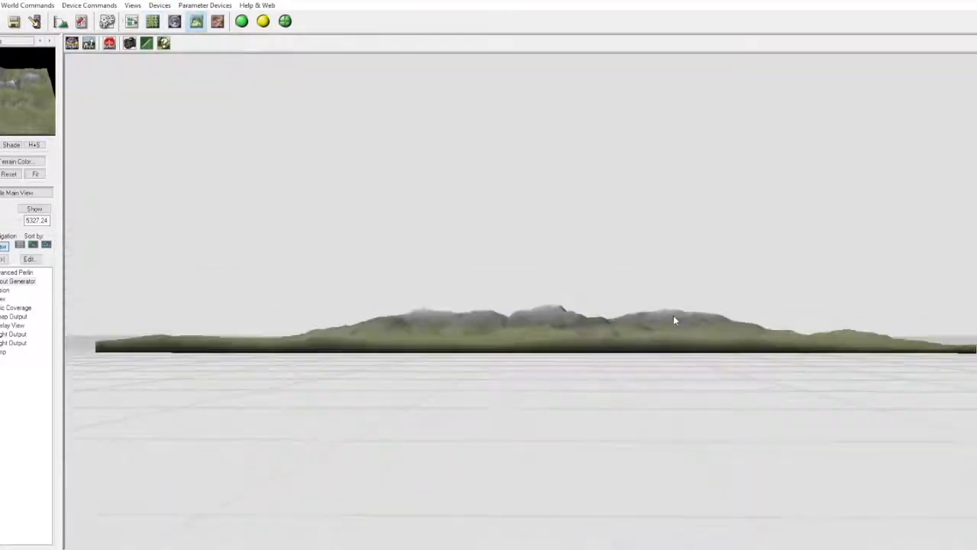
left_click_drag(674, 315, 382, 200)
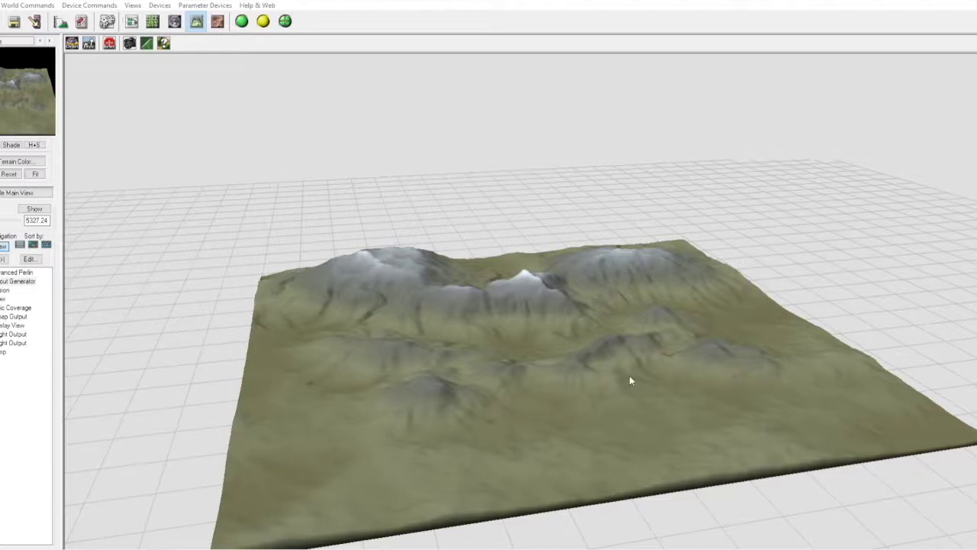
left_click_drag(617, 364, 492, 349)
left_click(152, 21)
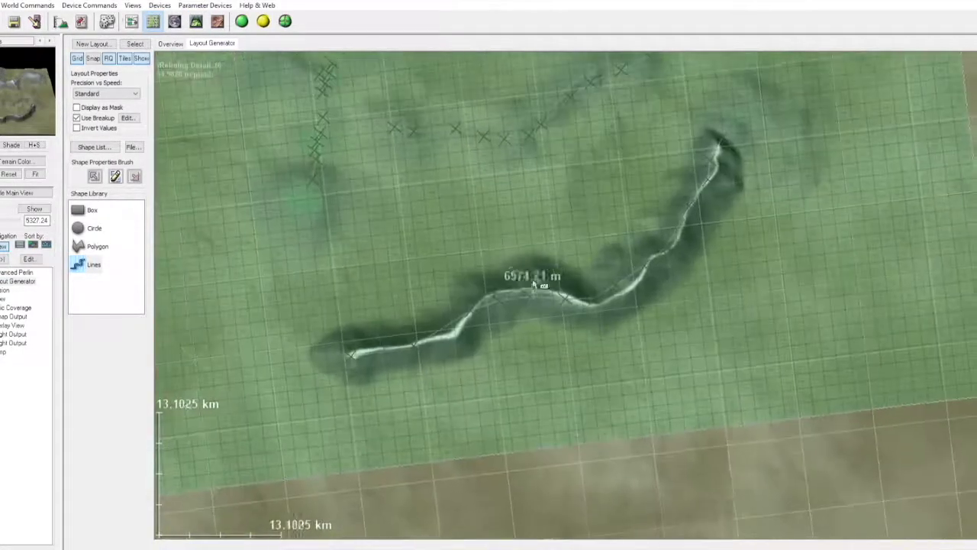
- Drag the Clamp device into the row of network devices, then return to the Layout Generator
scroll(429, 316, "up", 3)
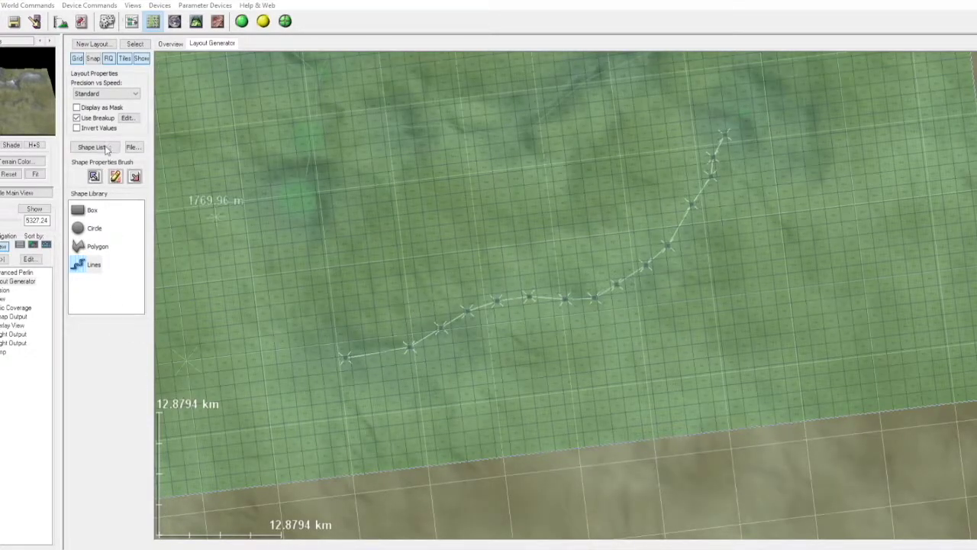
left_click(132, 21)
left_click_drag(764, 216, 561, 298)
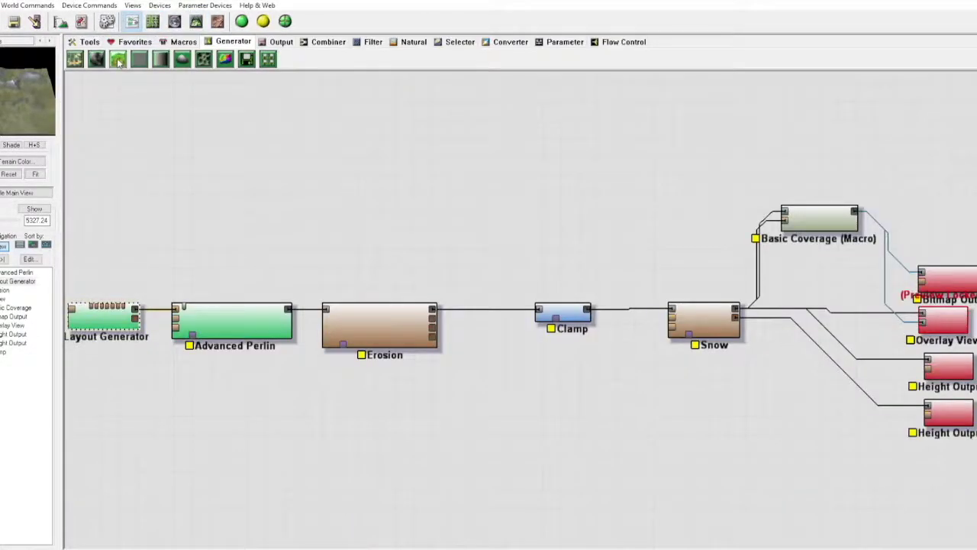
left_click(119, 61)
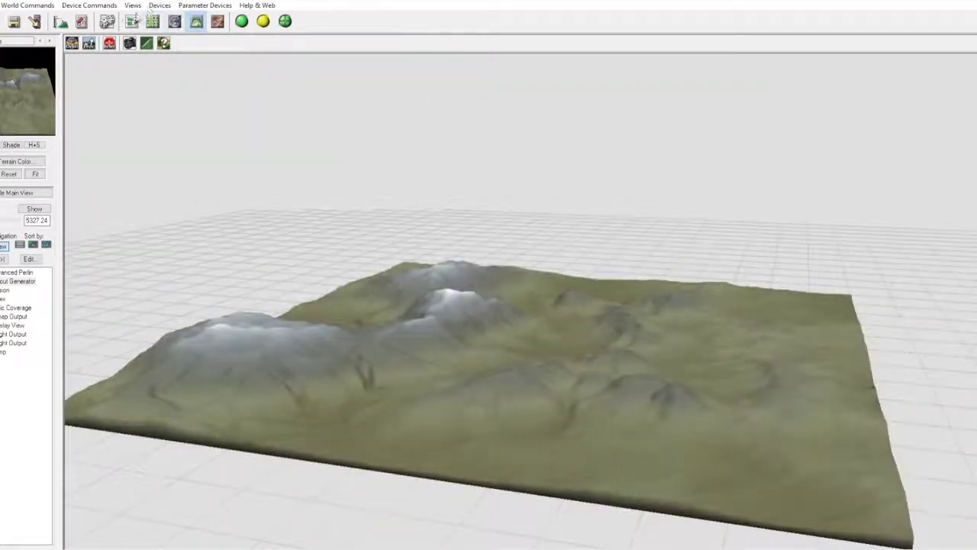
- Zoom the top-down layout, then orbit the 3D preview close over the snow-capped peaks
left_click(151, 21)
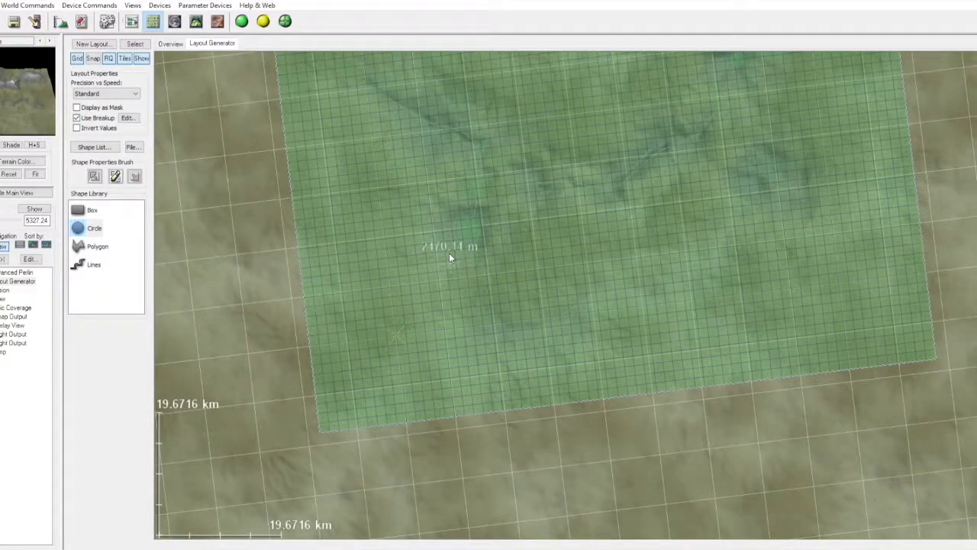
scroll(593, 448, "down", 2)
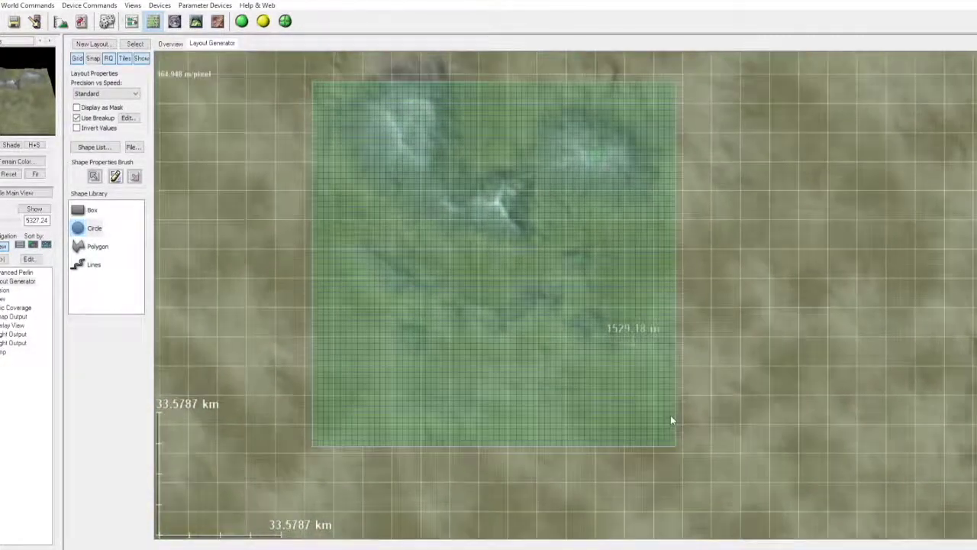
scroll(578, 278, "up", 1)
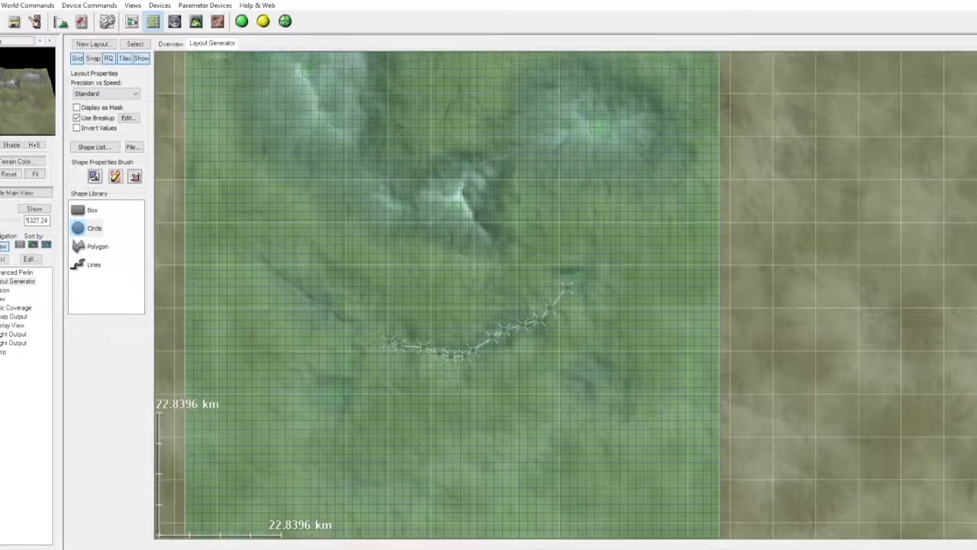
key("F3")
mouse_move(405, 406)
left_mouse_down()
mouse_move(621, 454)
mouse_move(447, 207)
left_mouse_up()
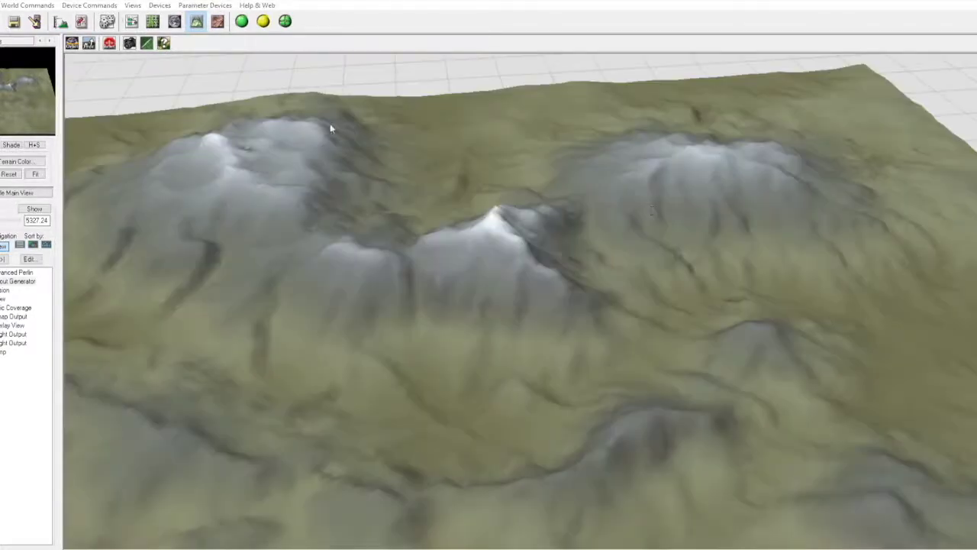
- Leave World Machine for the network view, then paint a texture streak across the Unity terrain
left_click(129, 20)
scroll(596, 324, "up", 1)
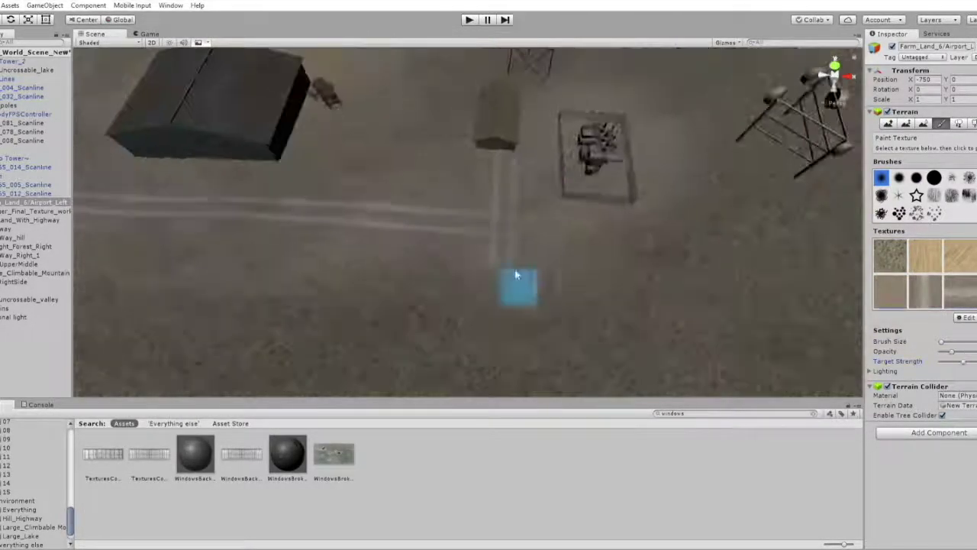
left_click_drag(517, 275, 505, 361)
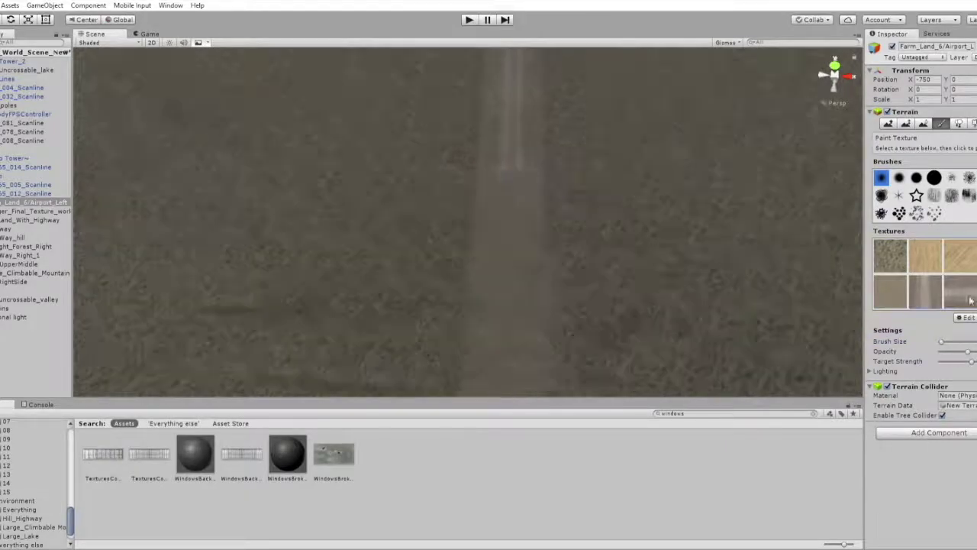